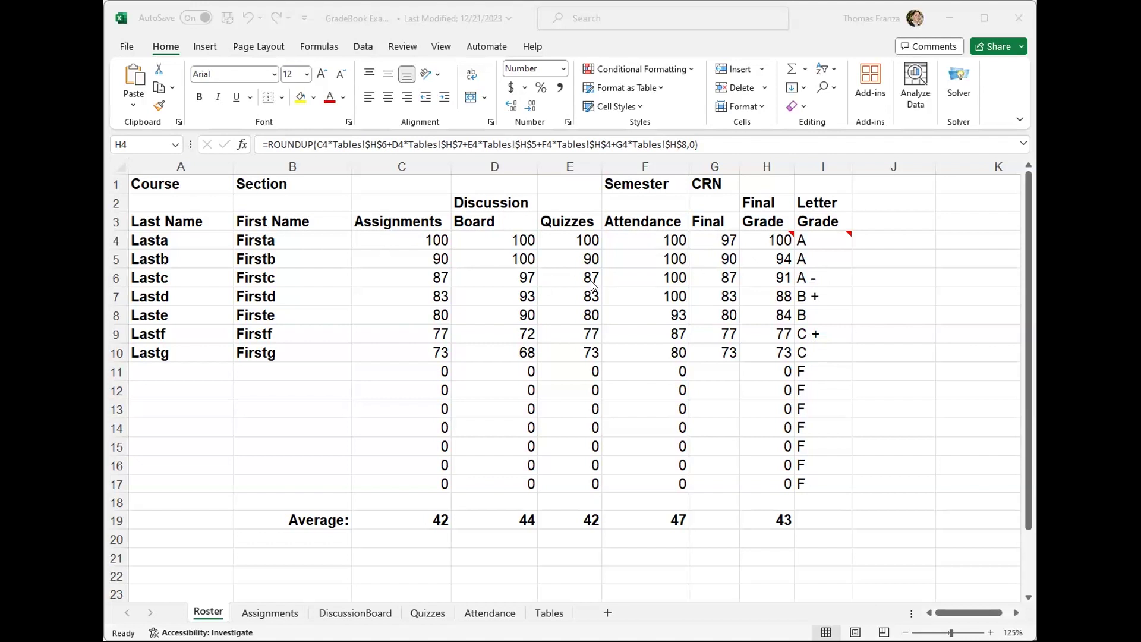
Step: Review the Assignments, DiscussionBoard, Quizzes and Attendance sheets of the gradebook, one after another
left_click(266, 614)
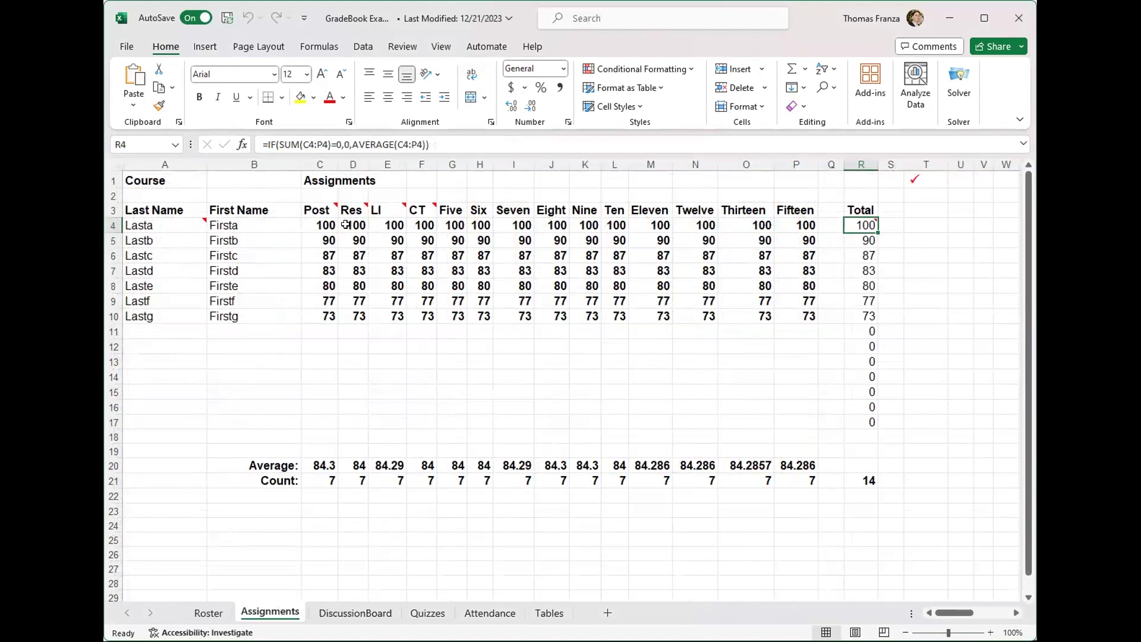
mouse_move(334, 213)
left_click(349, 615)
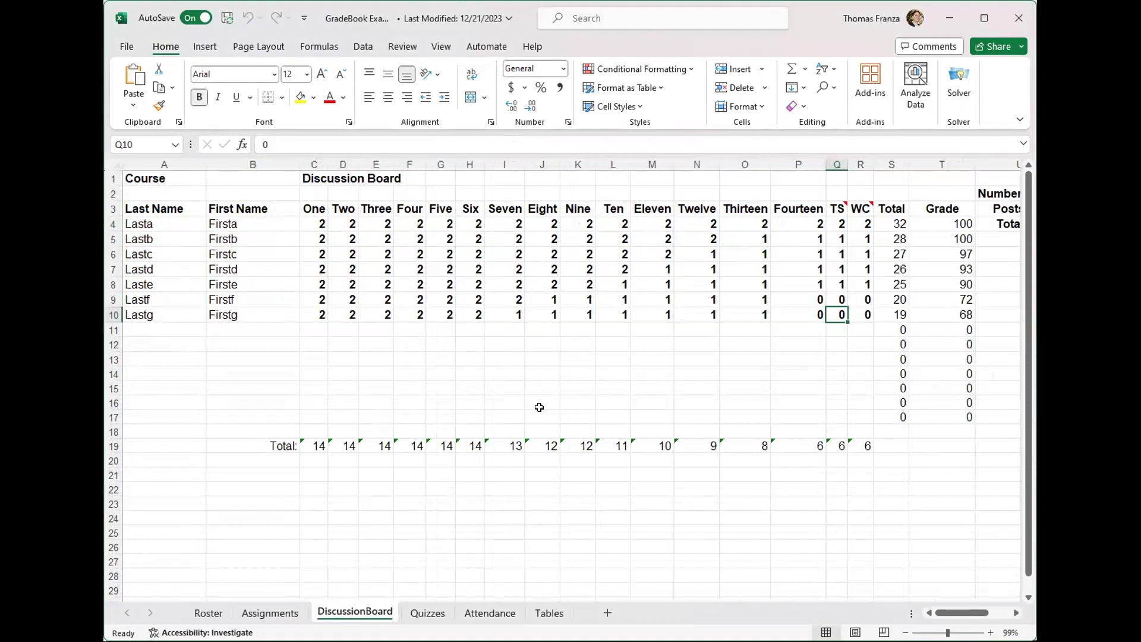
left_click(428, 613)
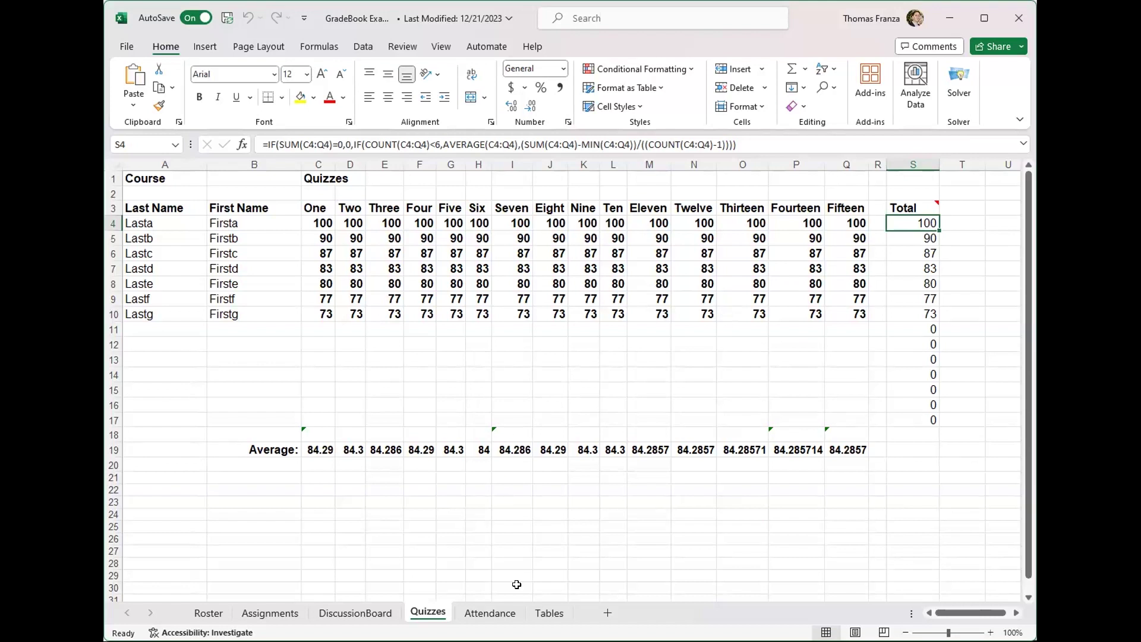
left_click(489, 613)
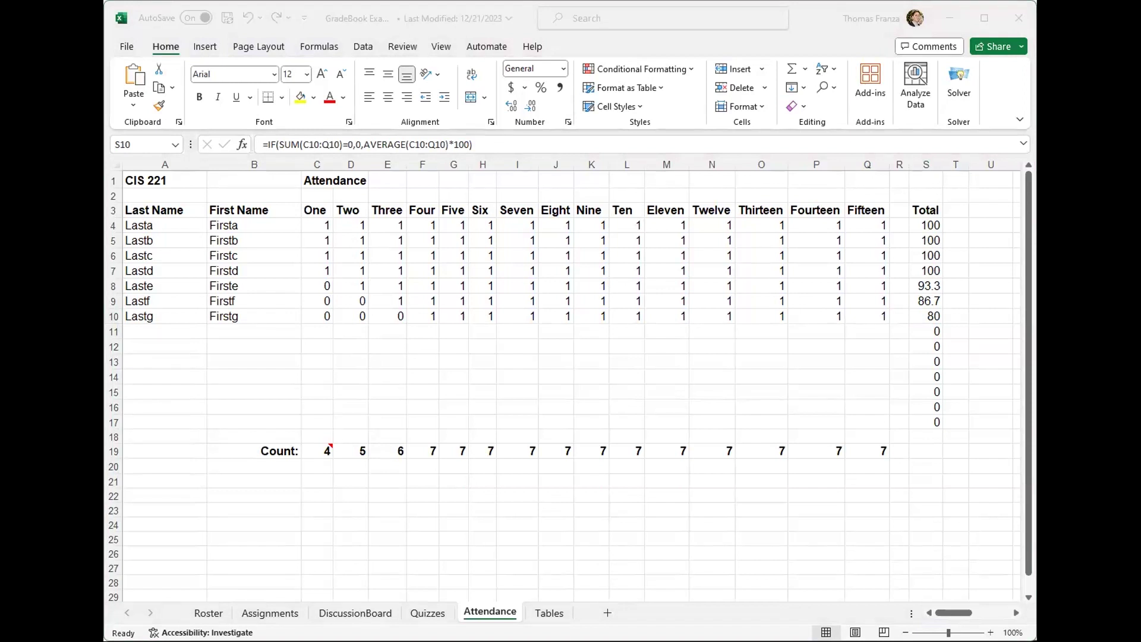
left_click(863, 111)
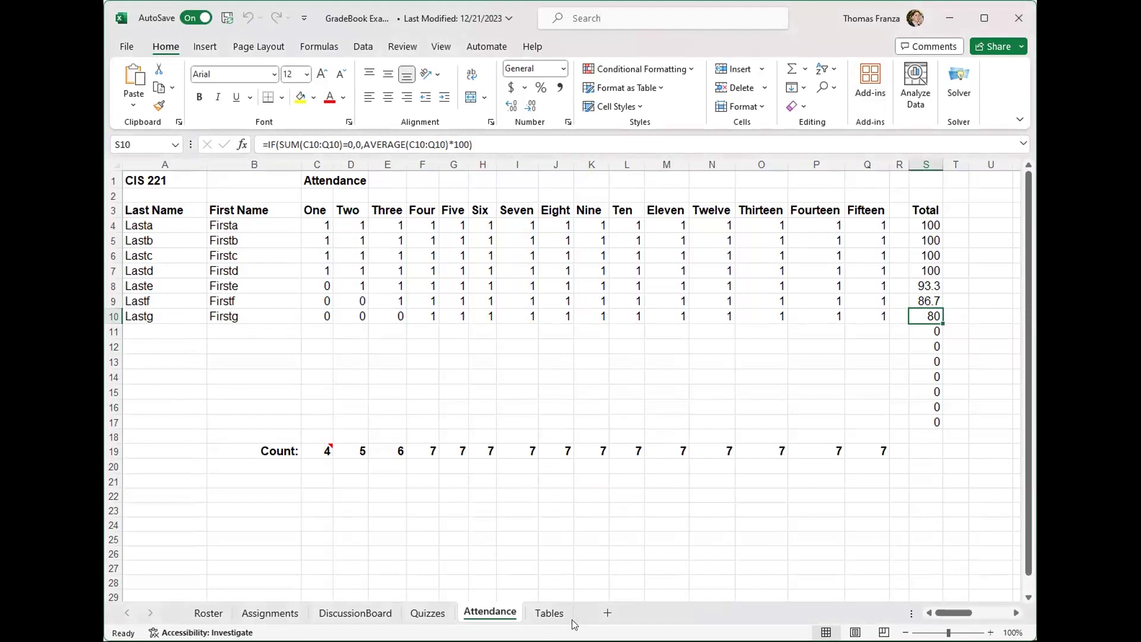
Step: Examine the number-to-letter grade table on the Tables sheet, including its percentage, letter and quality points columns
left_click(548, 613)
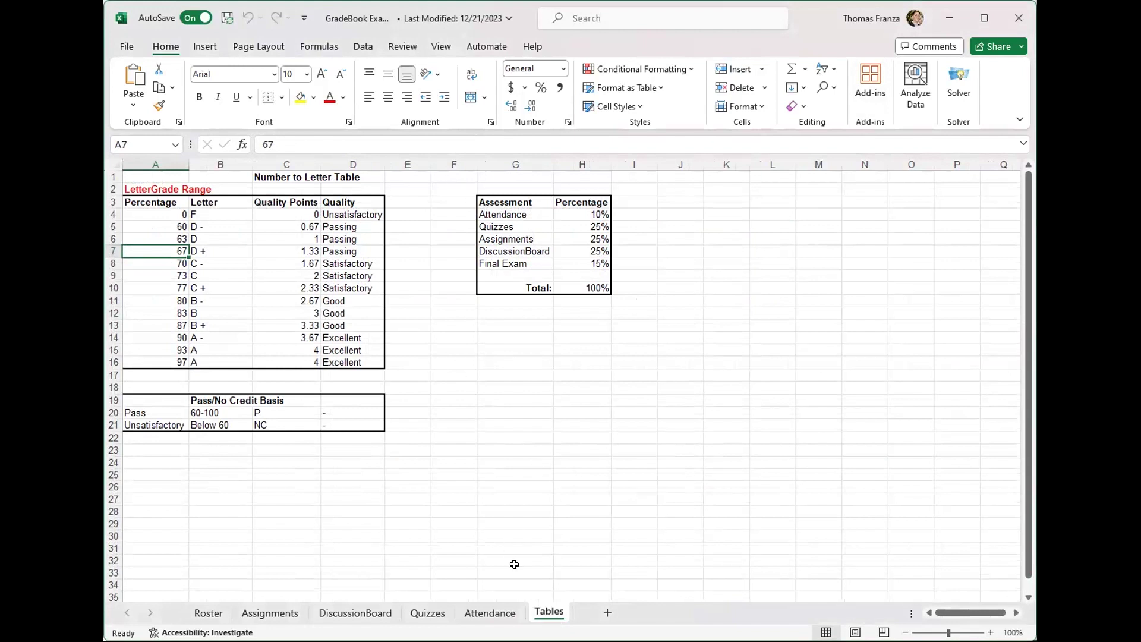
left_click(191, 214)
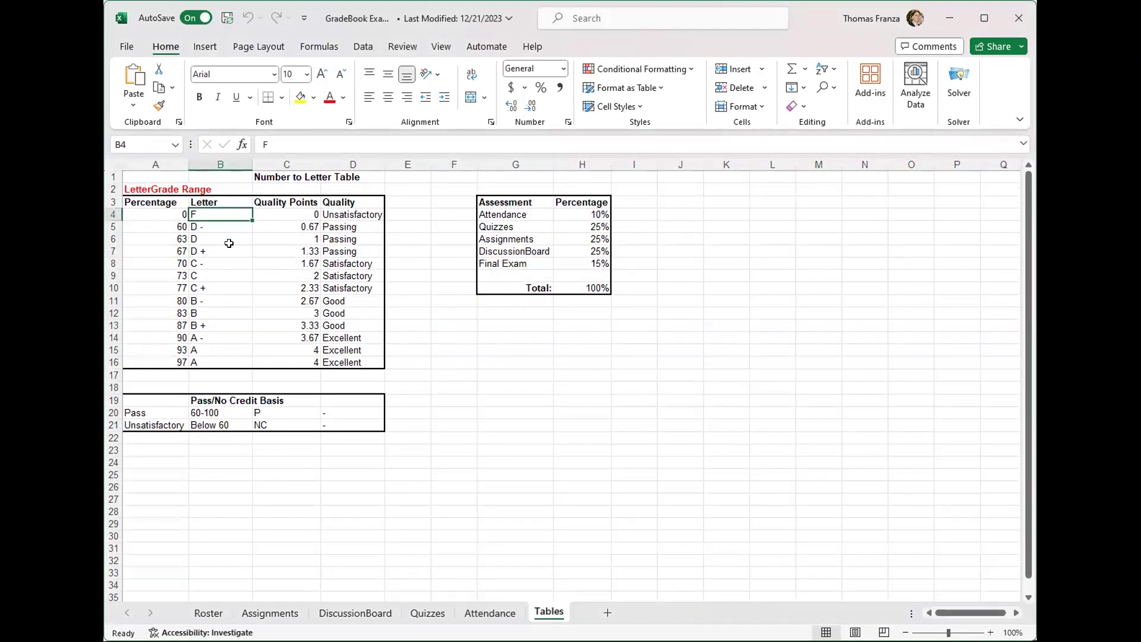
left_click(189, 263)
left_click(162, 215)
left_click(159, 284)
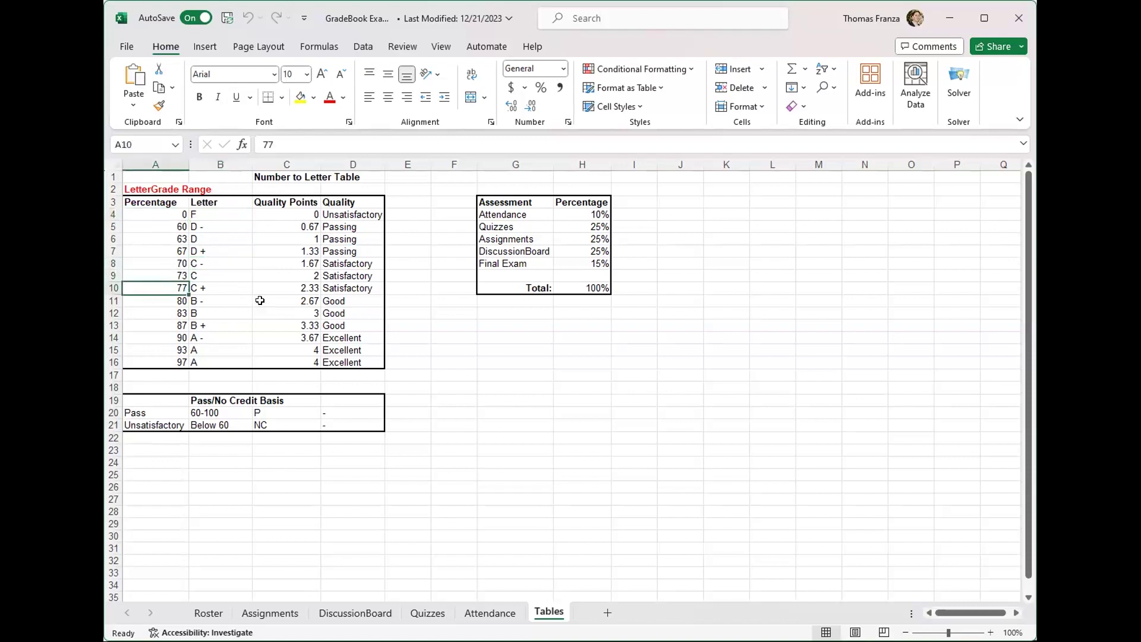
left_click(259, 274)
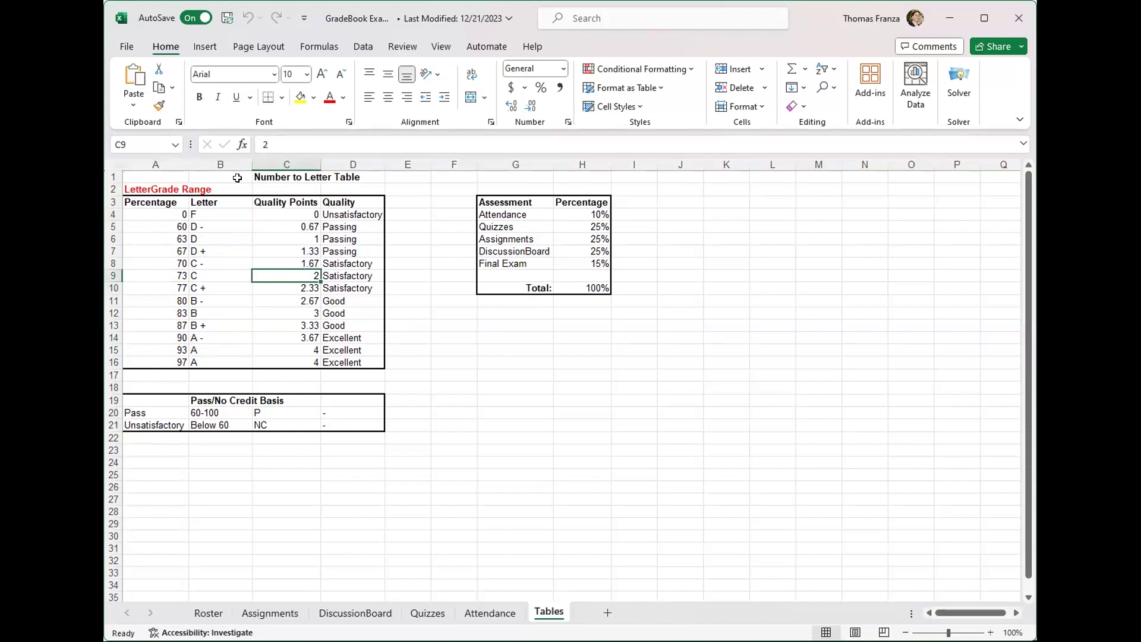
left_click(170, 213)
left_click(181, 359)
left_click(206, 358)
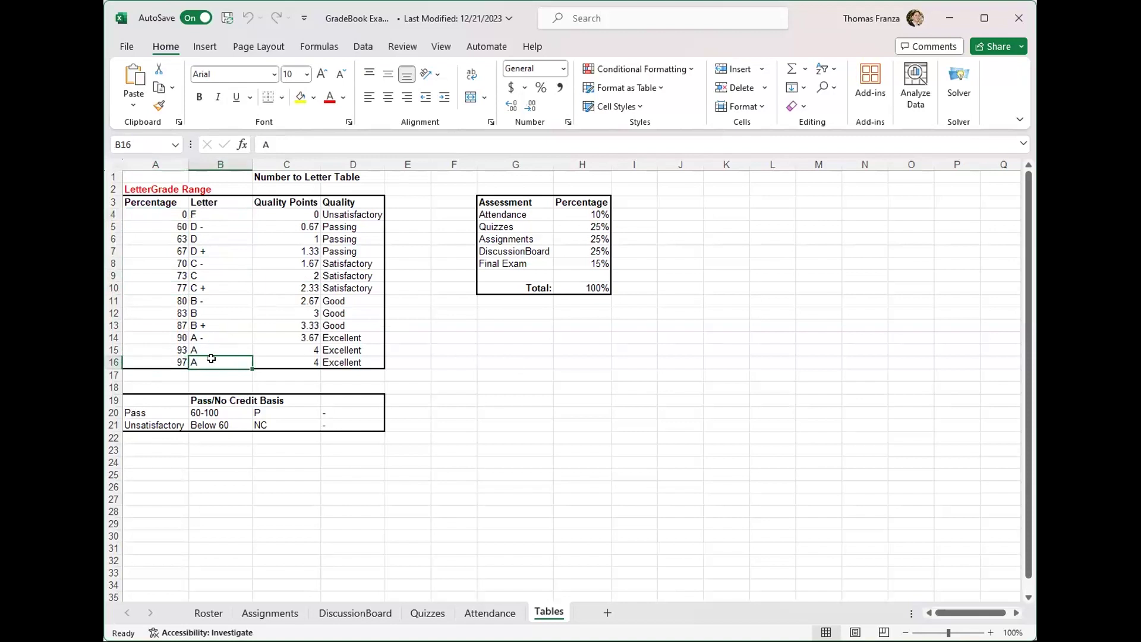
left_click(299, 262)
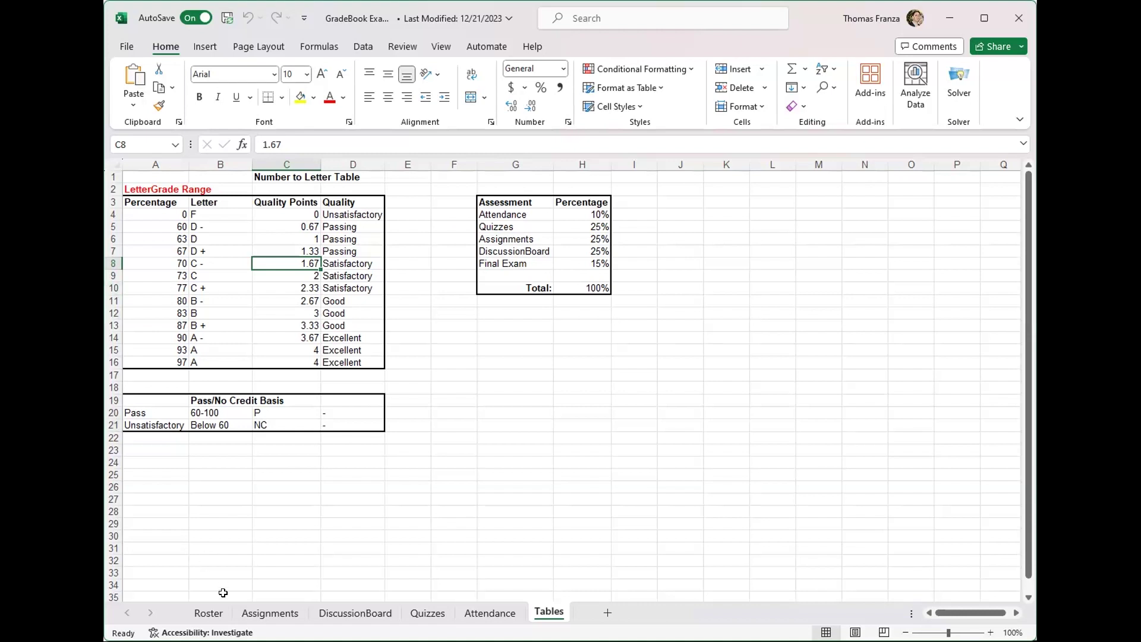
Step: Compare the Roster's student name cells and empty rows with the linking formulas in A4 and A11 of the Assignments sheet
left_click(215, 611)
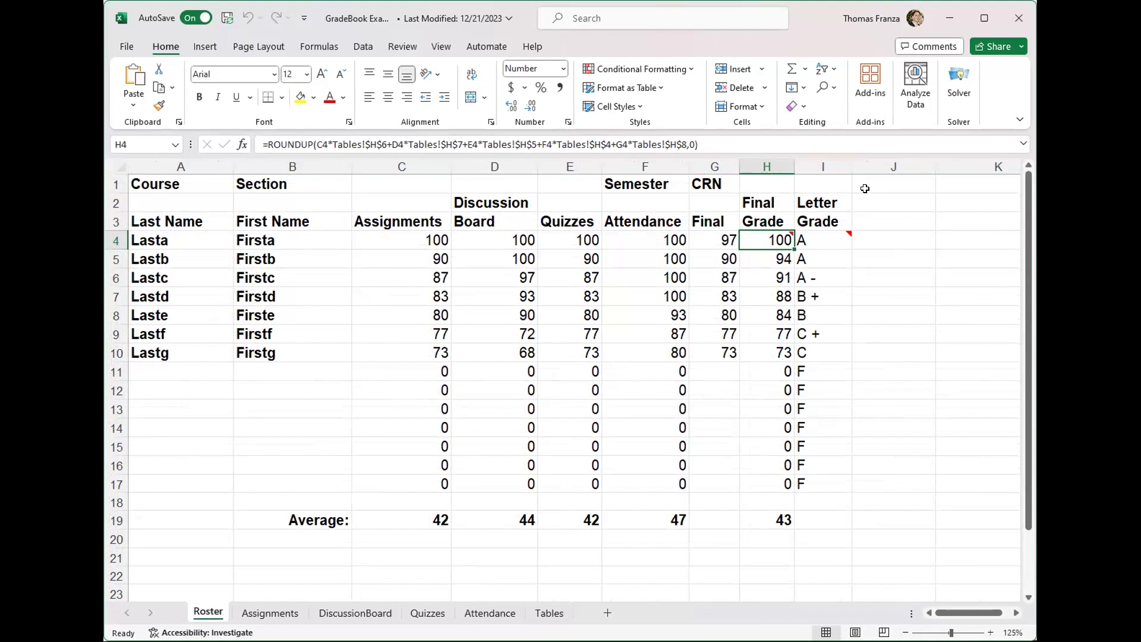
left_click(196, 240)
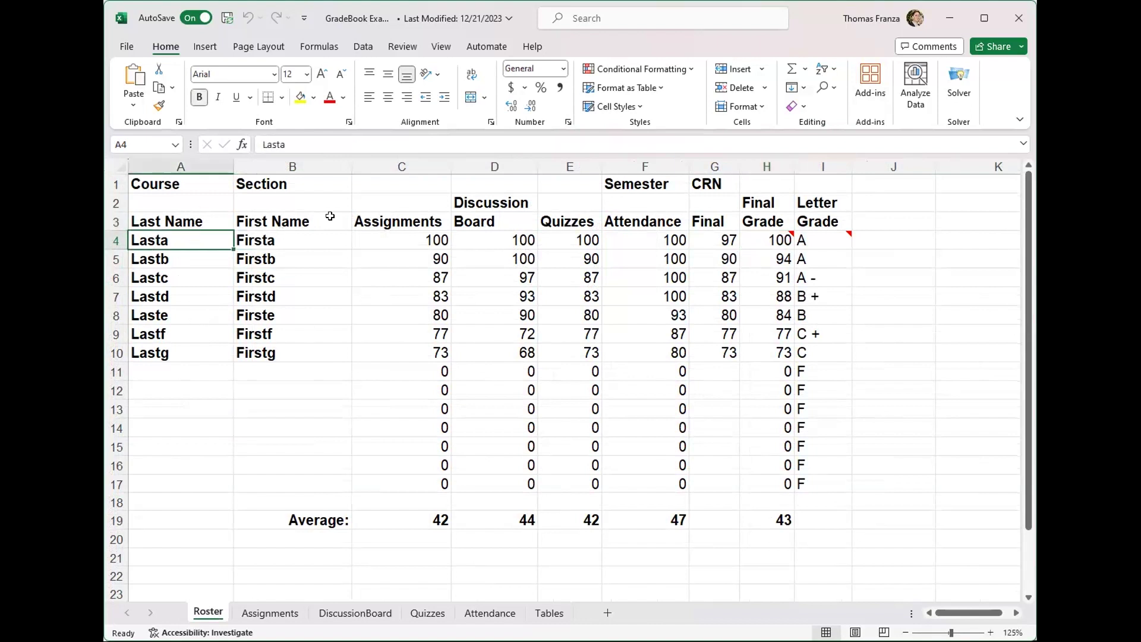
left_click(254, 239)
left_click(296, 614)
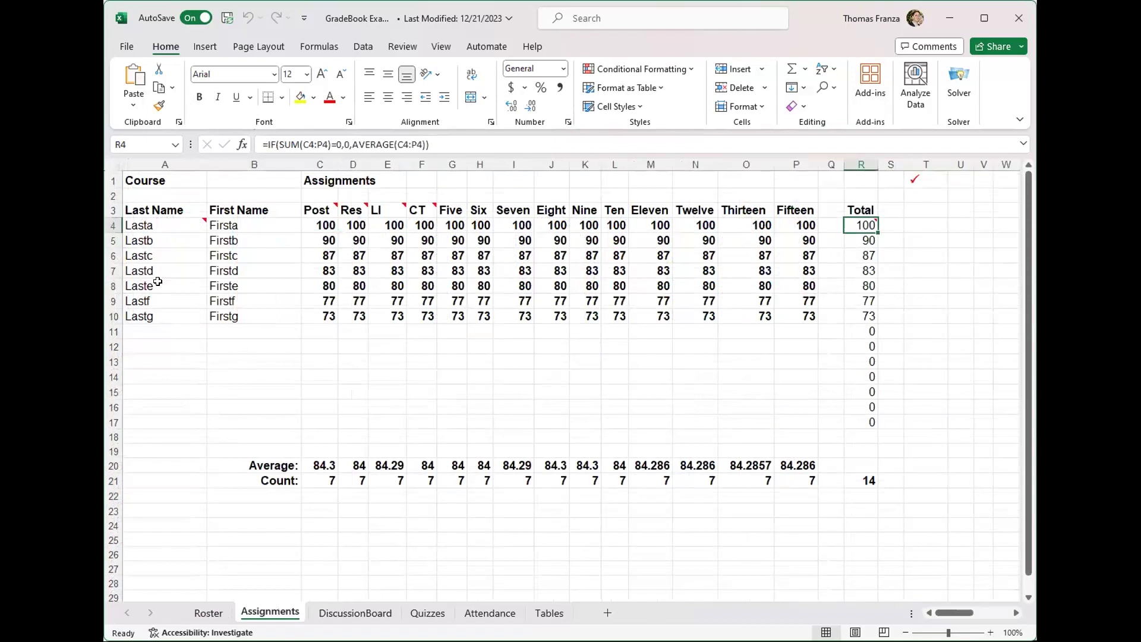
left_click(147, 231)
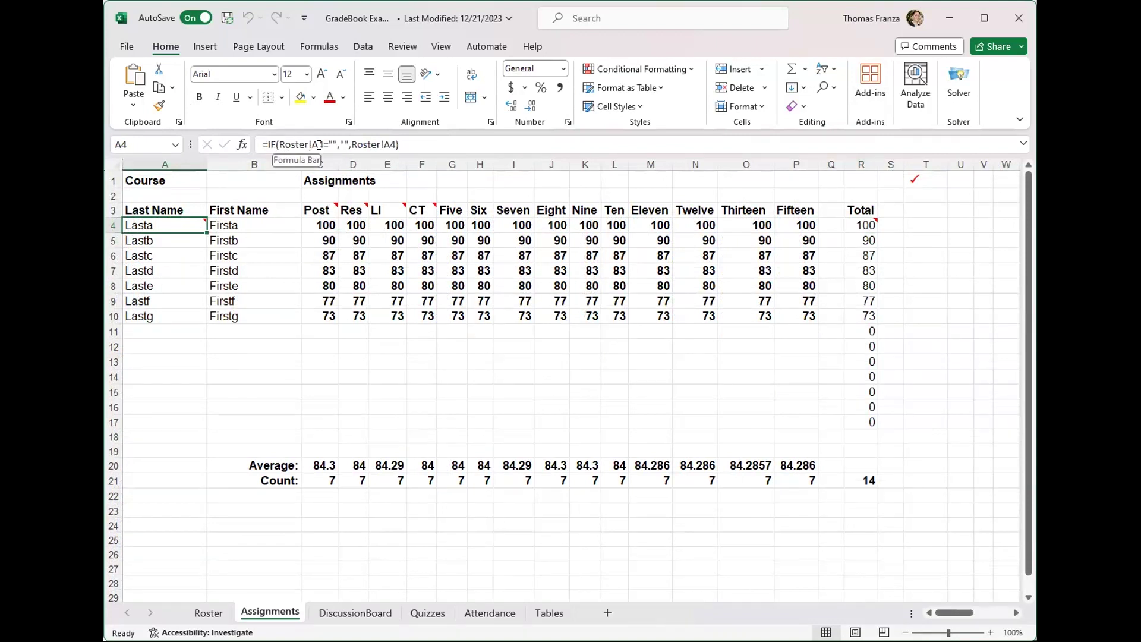
left_click(208, 613)
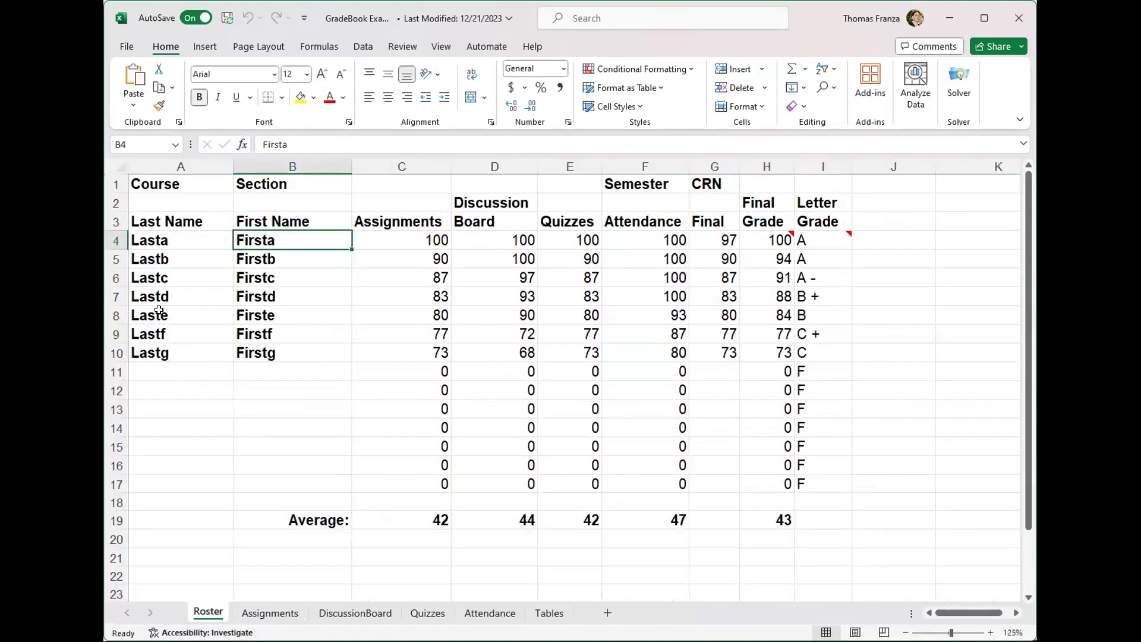
left_click(267, 614)
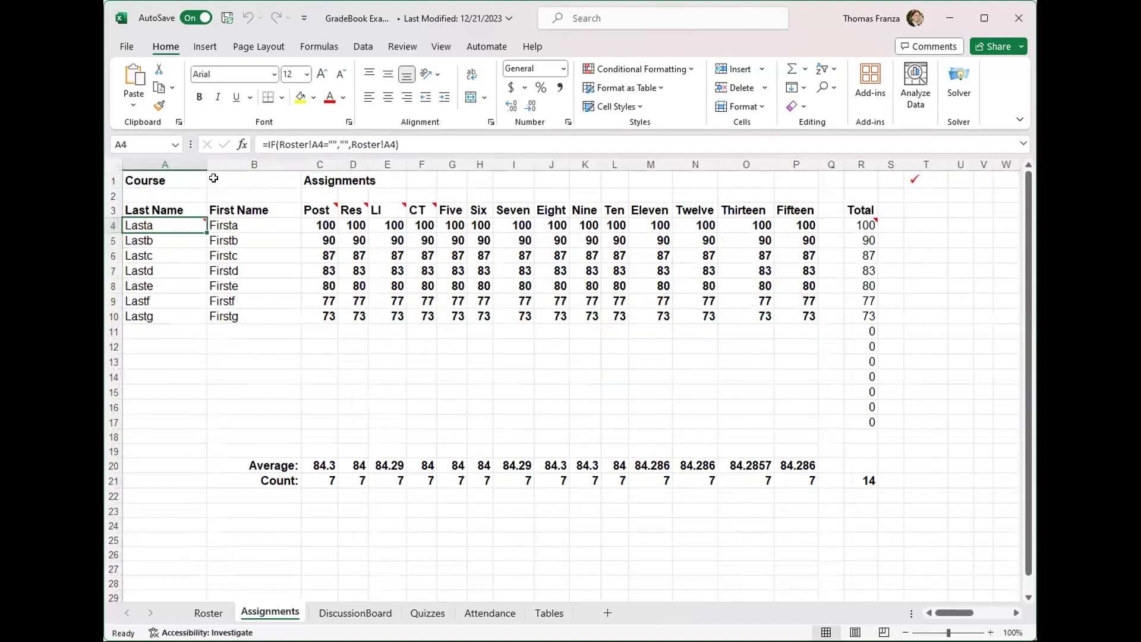
left_click(208, 613)
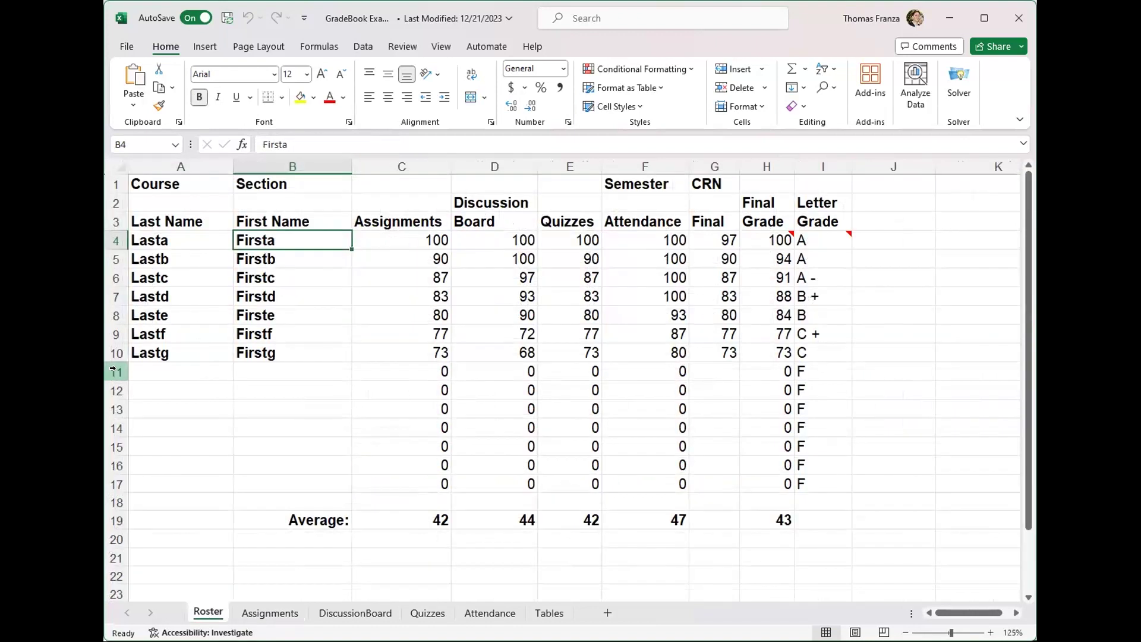
left_click(143, 383)
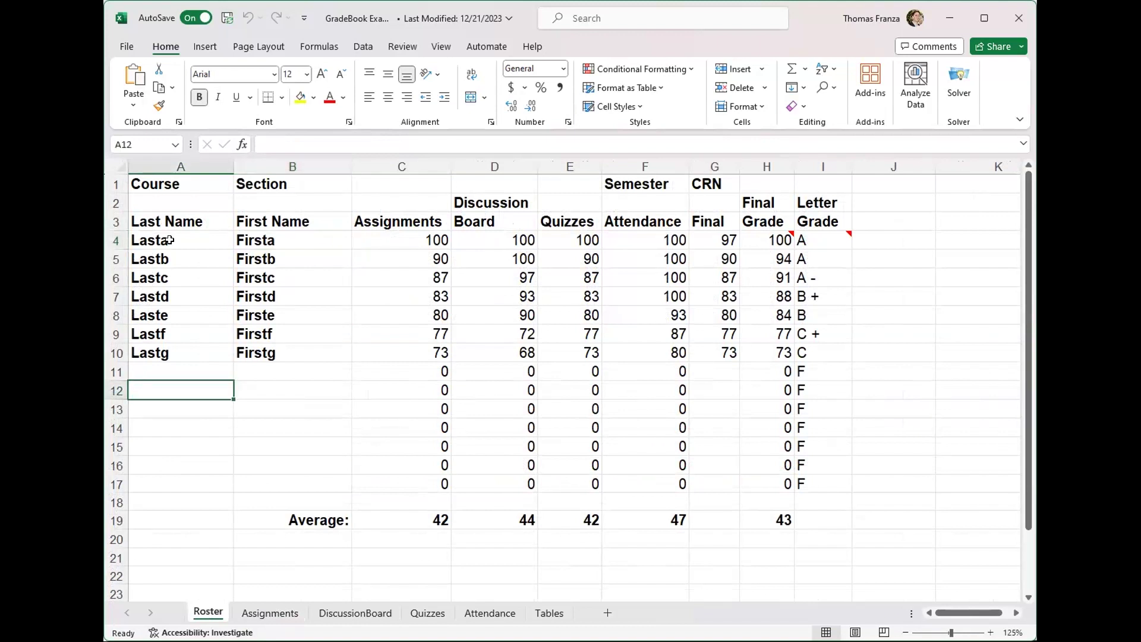
left_click(269, 613)
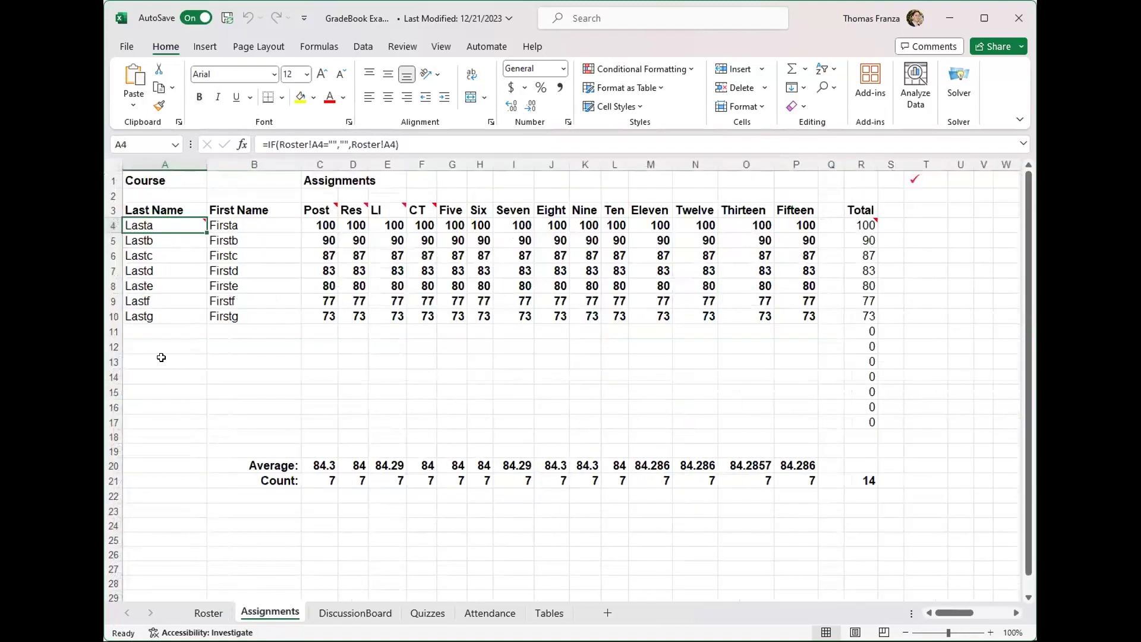
left_click(139, 327)
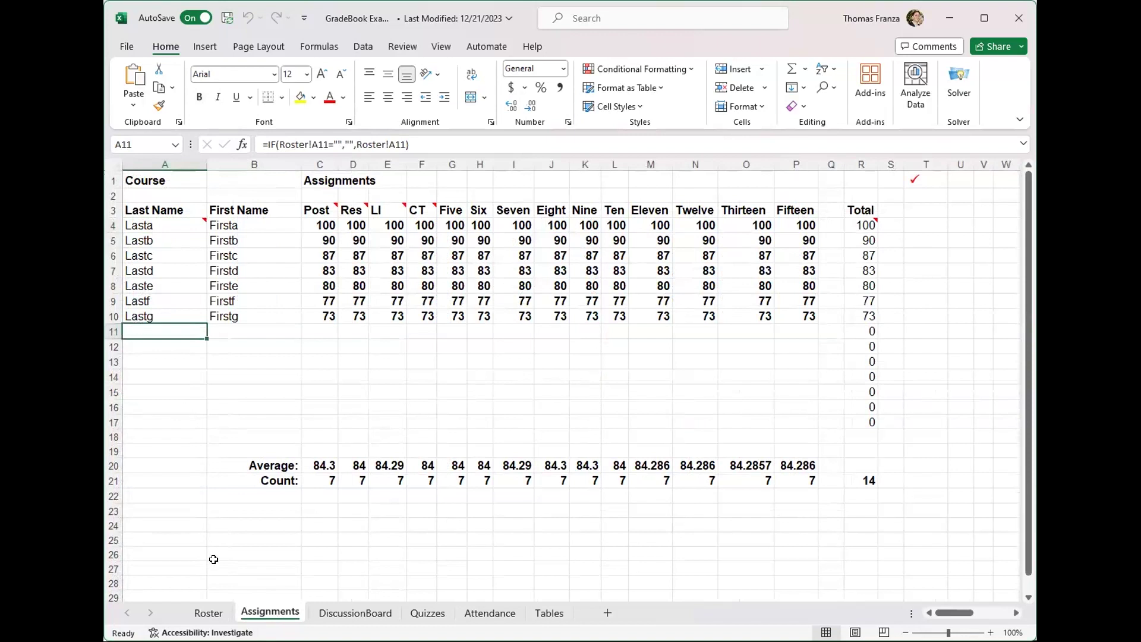
Step: Add a student to row 11 of the Roster sheet by entering the last name in A11 and the first name in B11
left_click(208, 612)
left_click(153, 367)
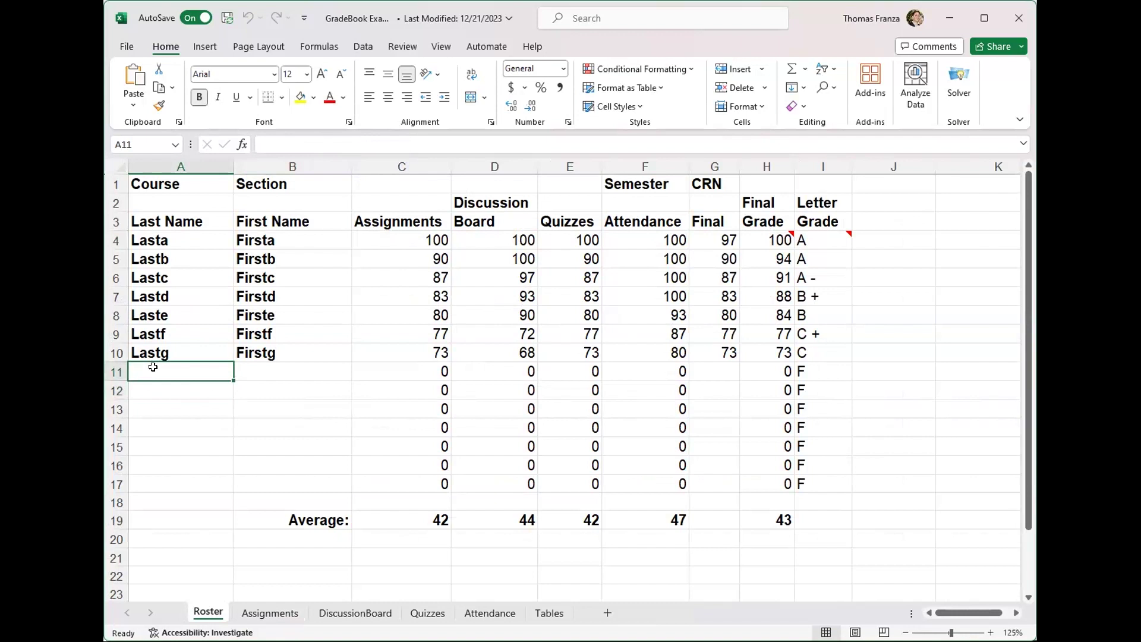
type("Smith")
key("Tab")
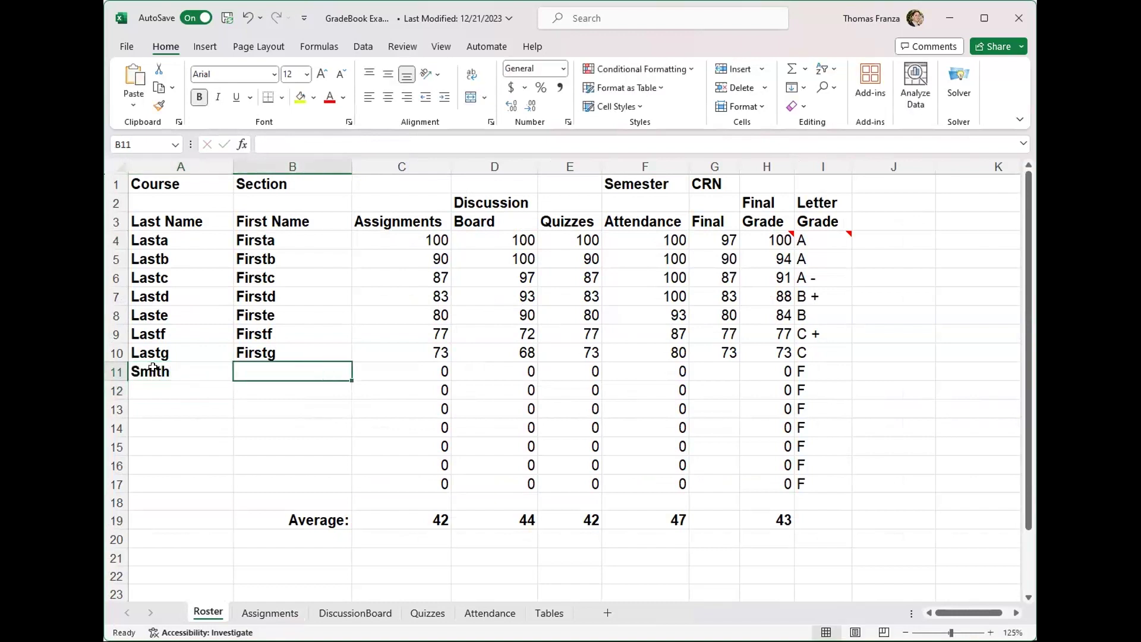
type("John")
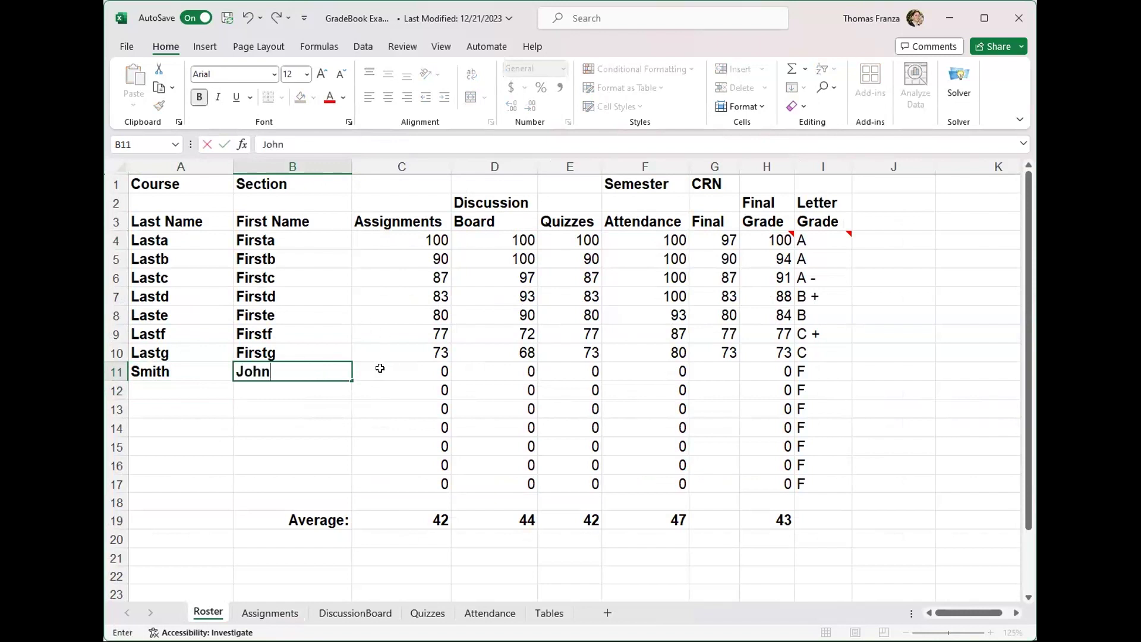
left_click(326, 387)
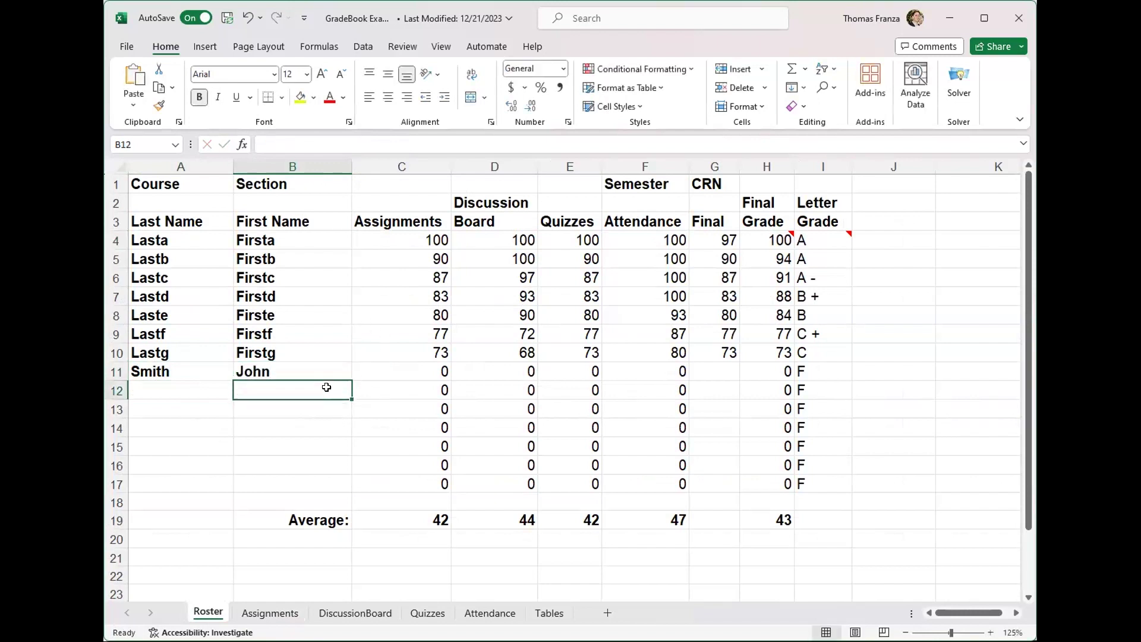
left_click(168, 370)
left_click(273, 373)
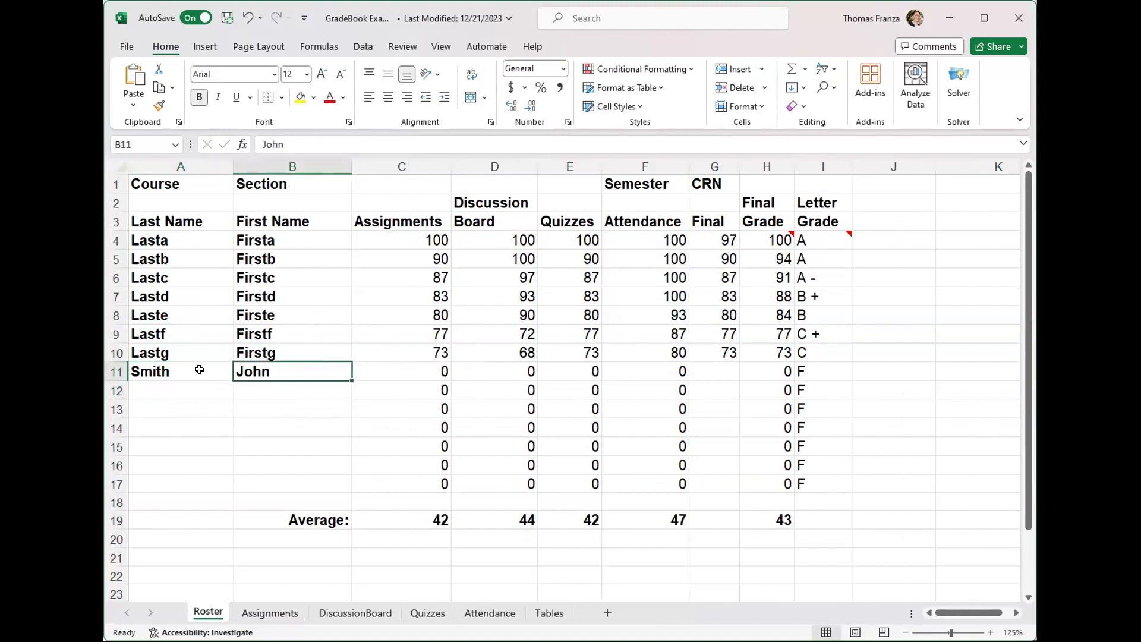
Step: Check row 11 for the new student's name on the Assignments, DiscussionBoard, Quizzes and Attendance sheets
left_click(267, 613)
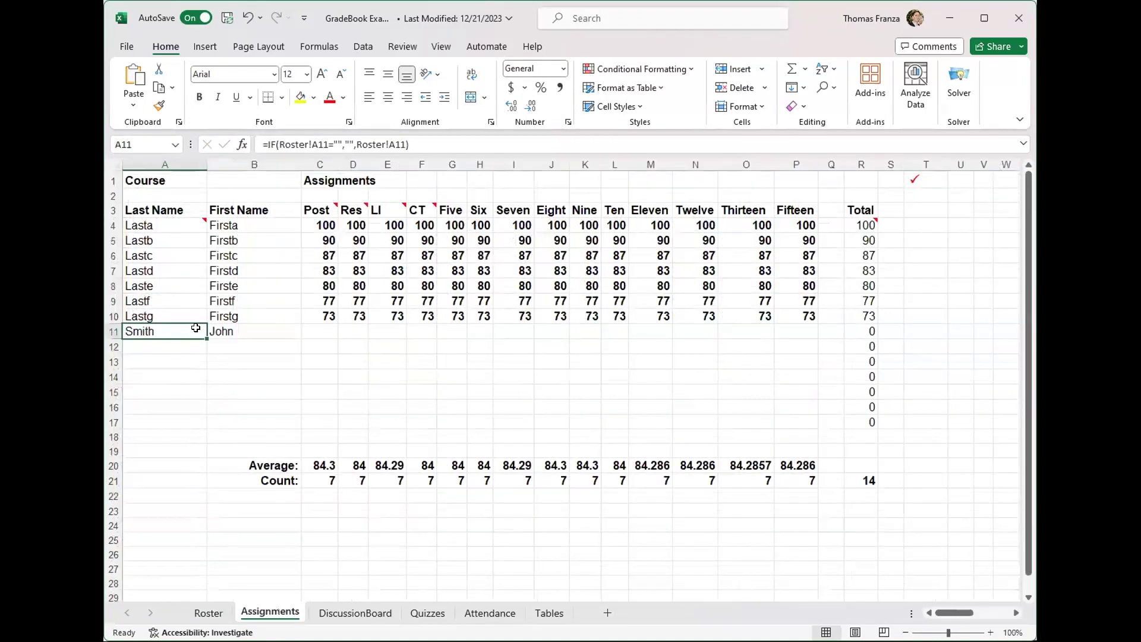
left_click(339, 614)
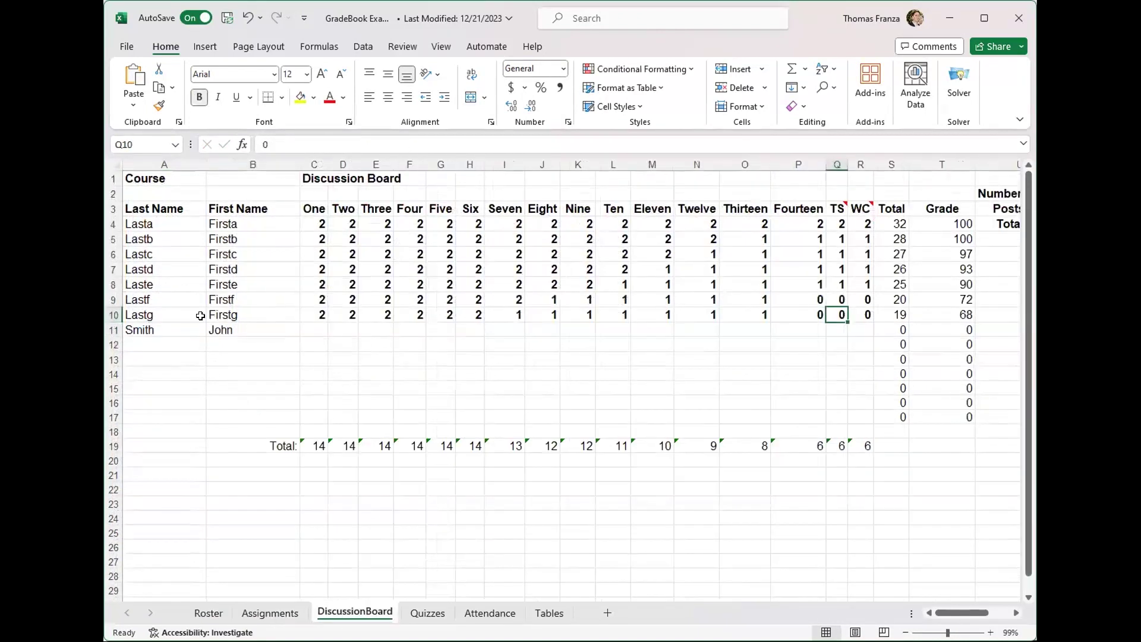
key("ctrl+Page_Down")
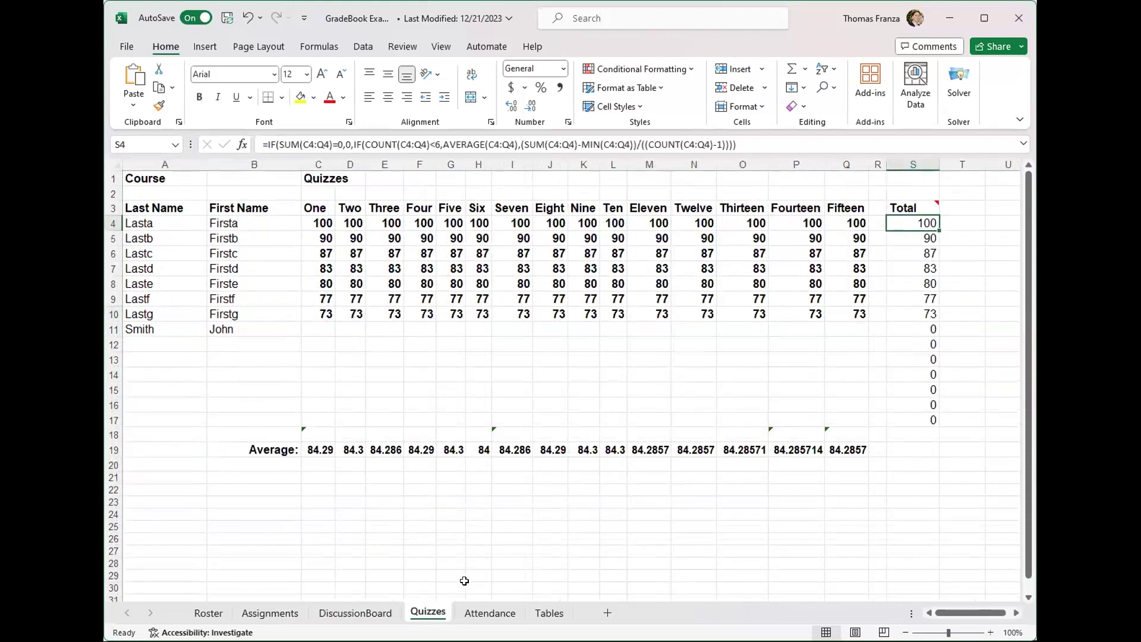
left_click(480, 615)
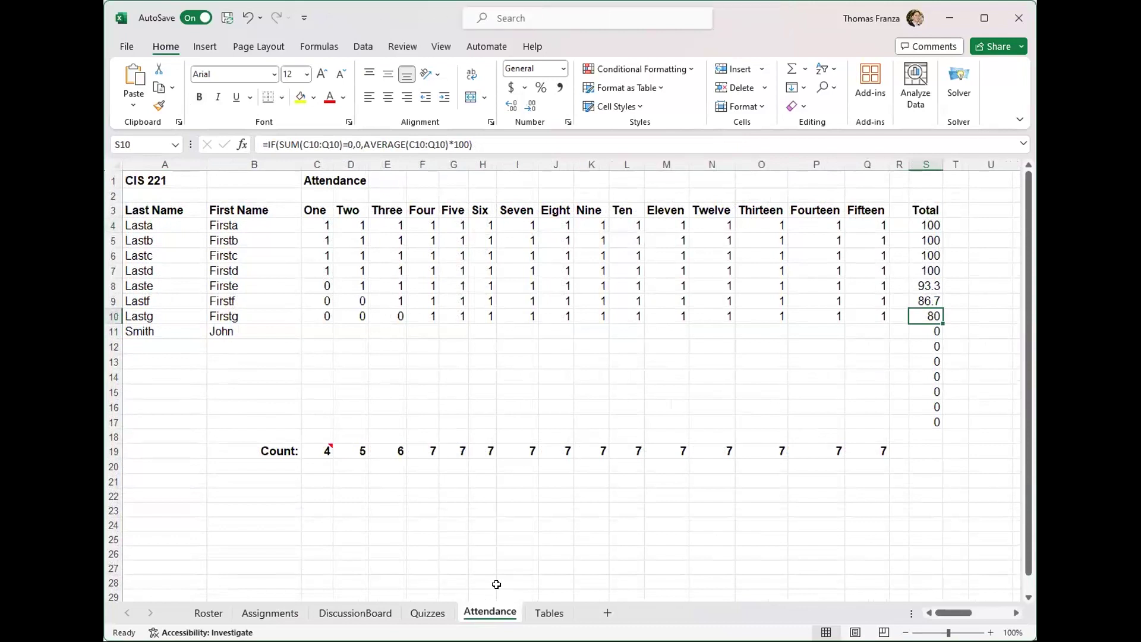
left_click(444, 618)
left_click(384, 611)
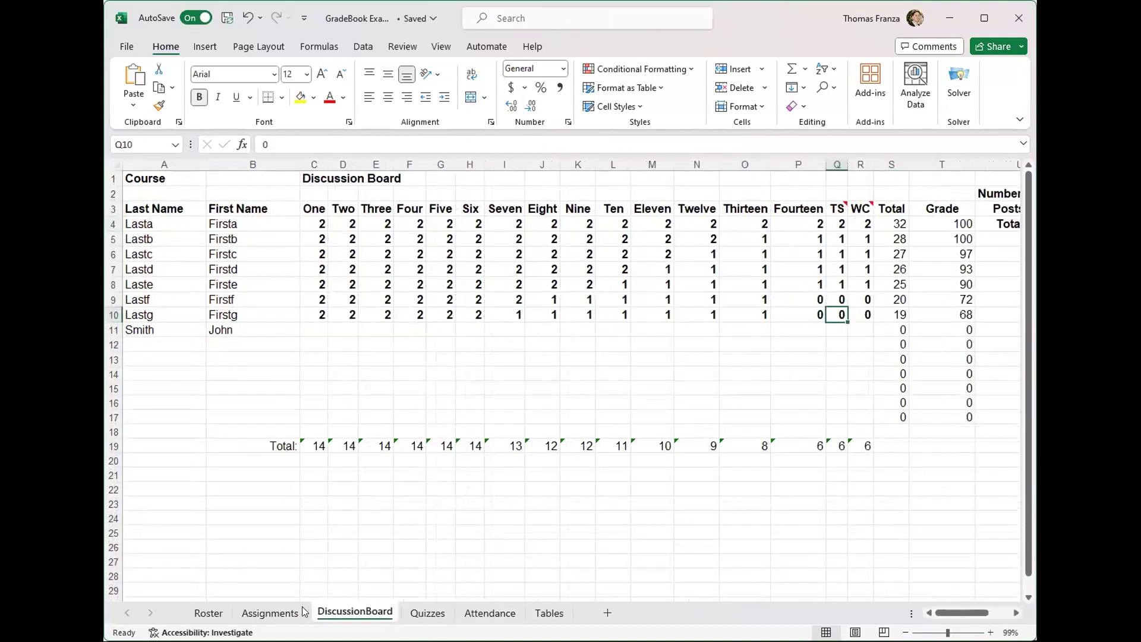
left_click(266, 613)
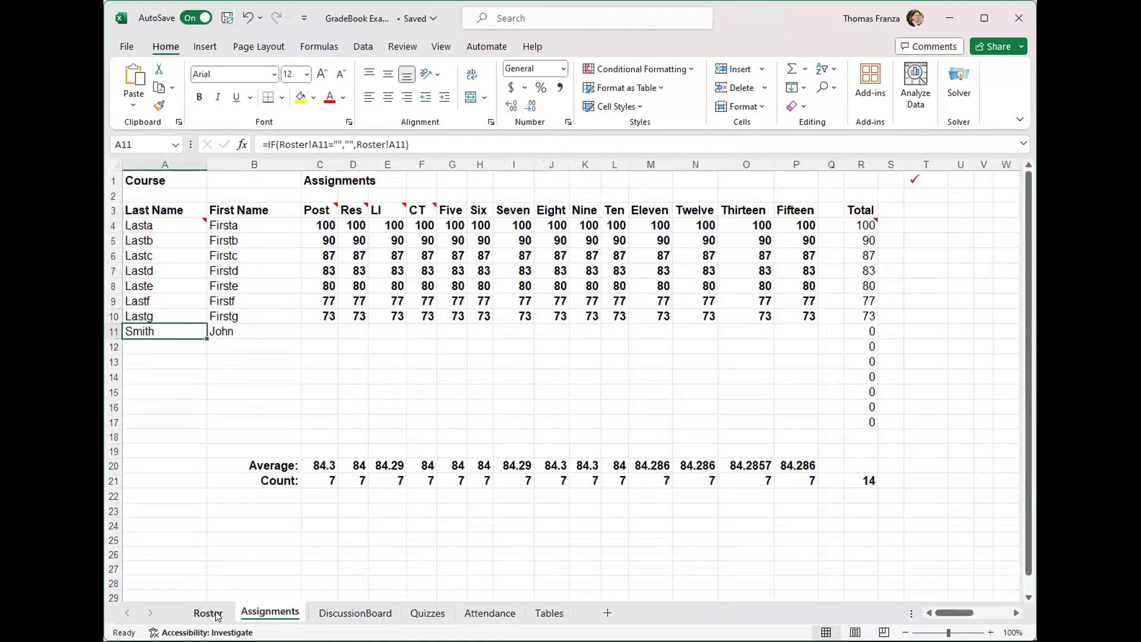
Step: Replace the new student's first name in Roster cell B11 and check row 11 of the Assignments sheet
left_click(225, 612)
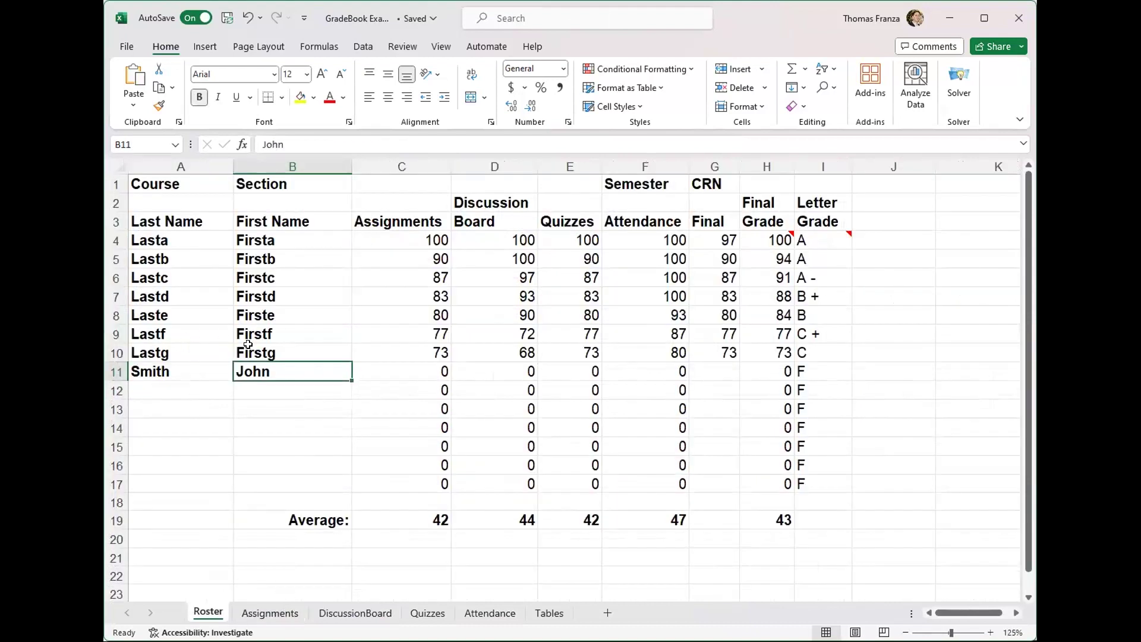
type("Jane")
key("Return")
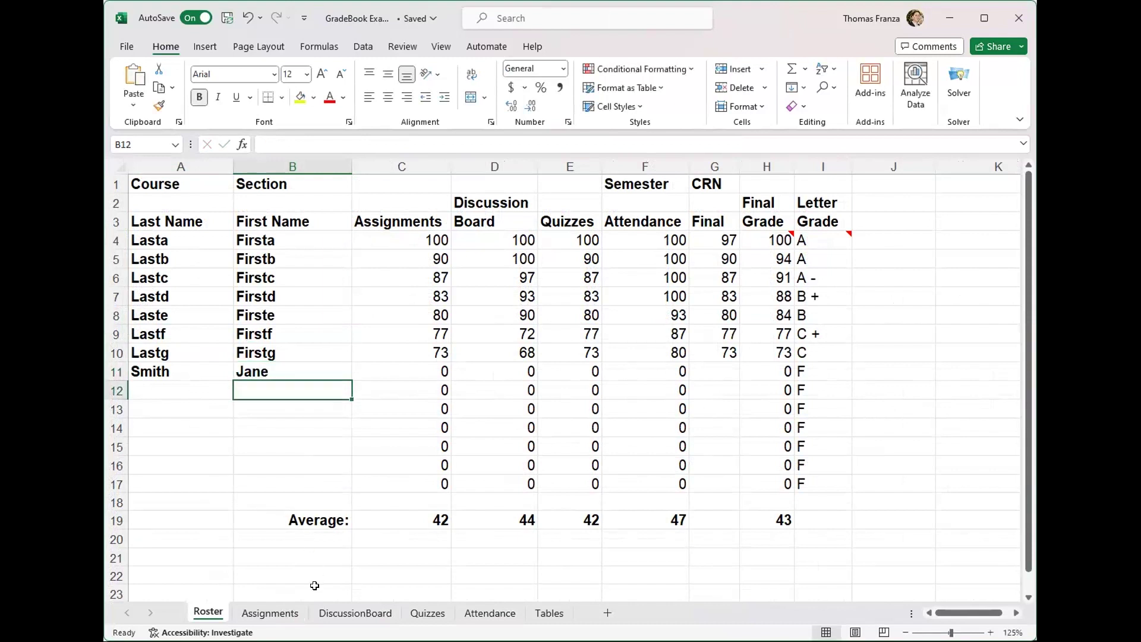
left_click(274, 612)
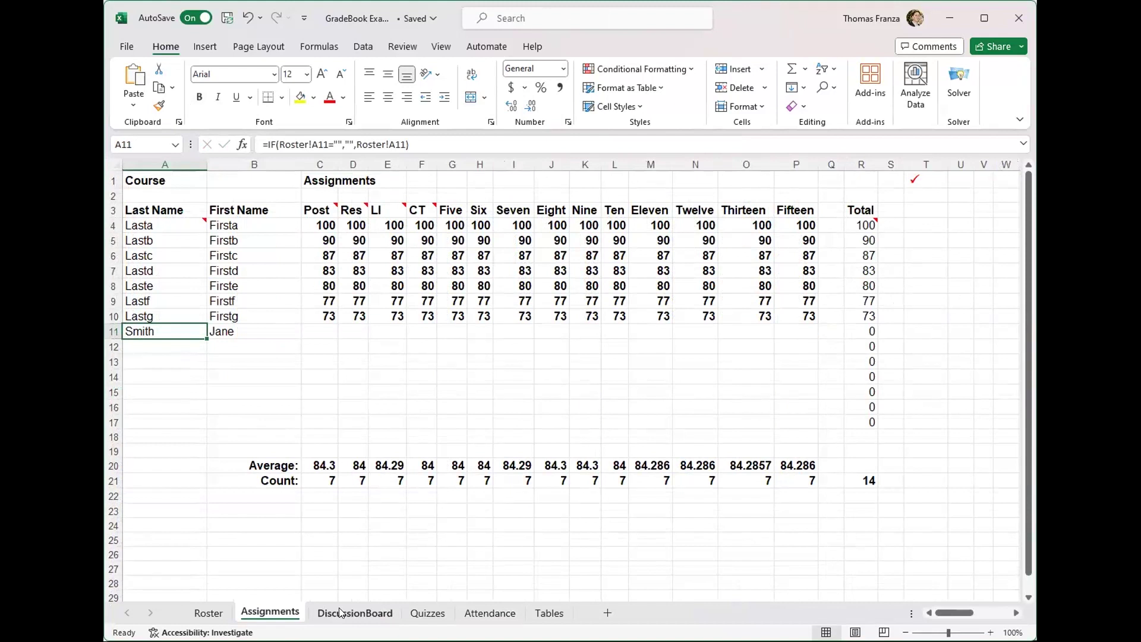
Step: Check row 11 for the new student's name on the DiscussionBoard, Quizzes and Attendance sheets, and return to the Roster sheet
left_click(339, 614)
left_click(426, 615)
left_click(490, 614)
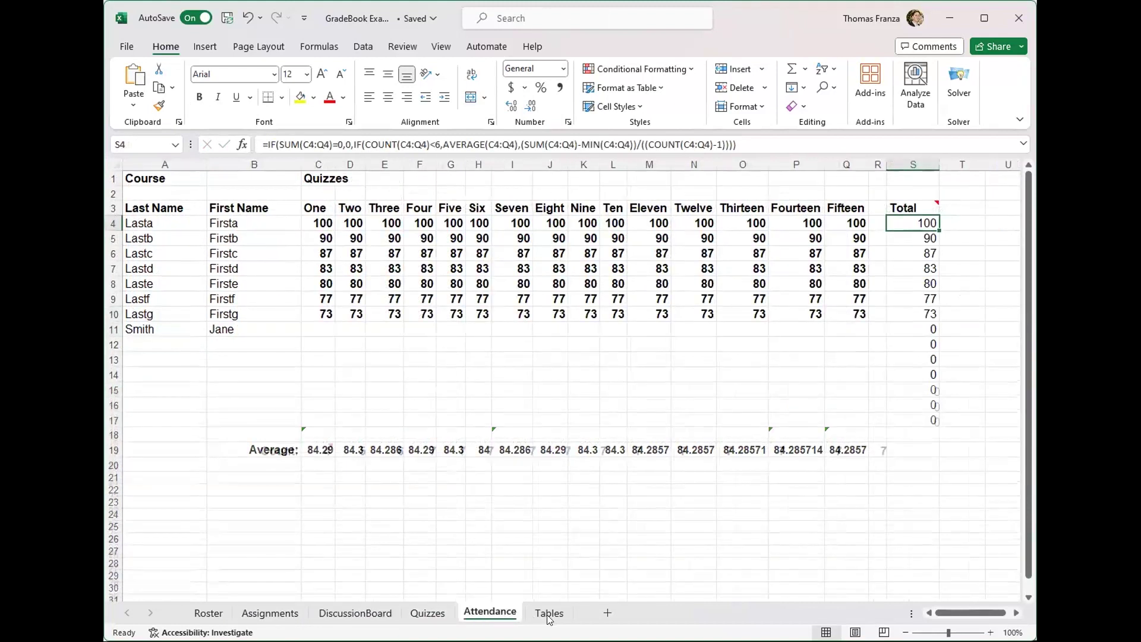
left_click(216, 617)
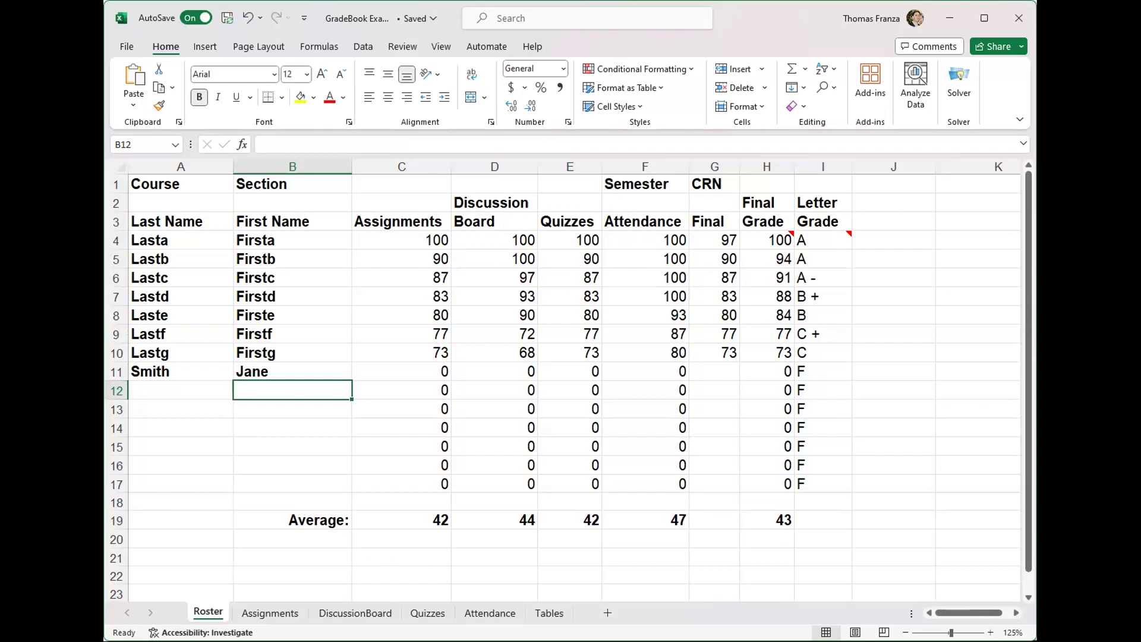
Step: Inspect the linking formulas in the Roster's Assignments column from C4 down to C7
left_click(418, 235)
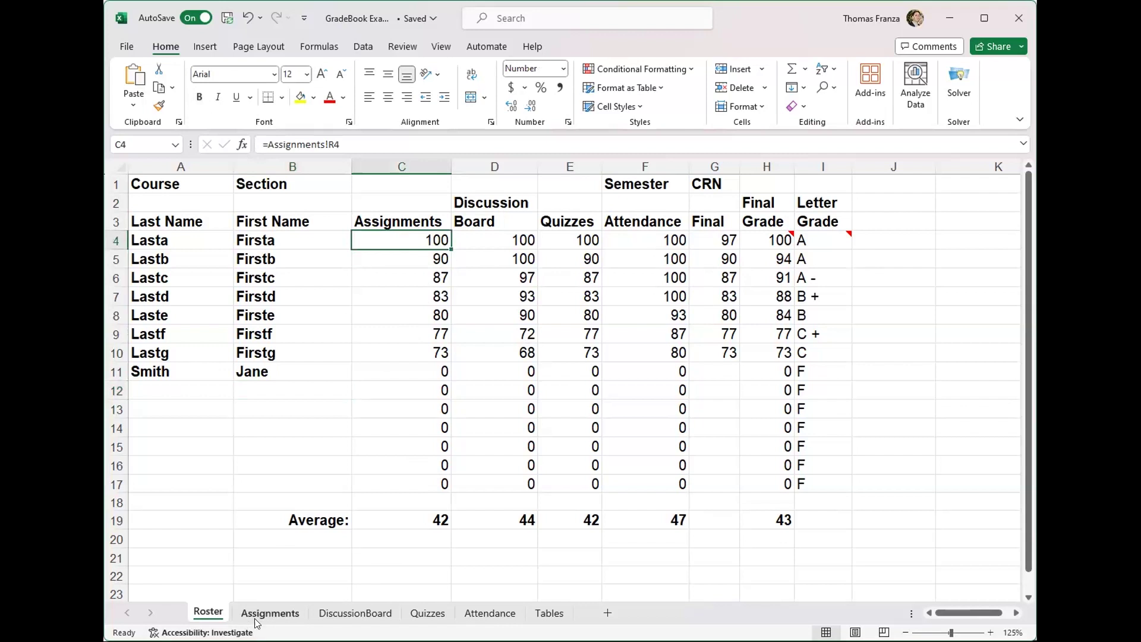
key("Down")
key("Down")
key("Down")
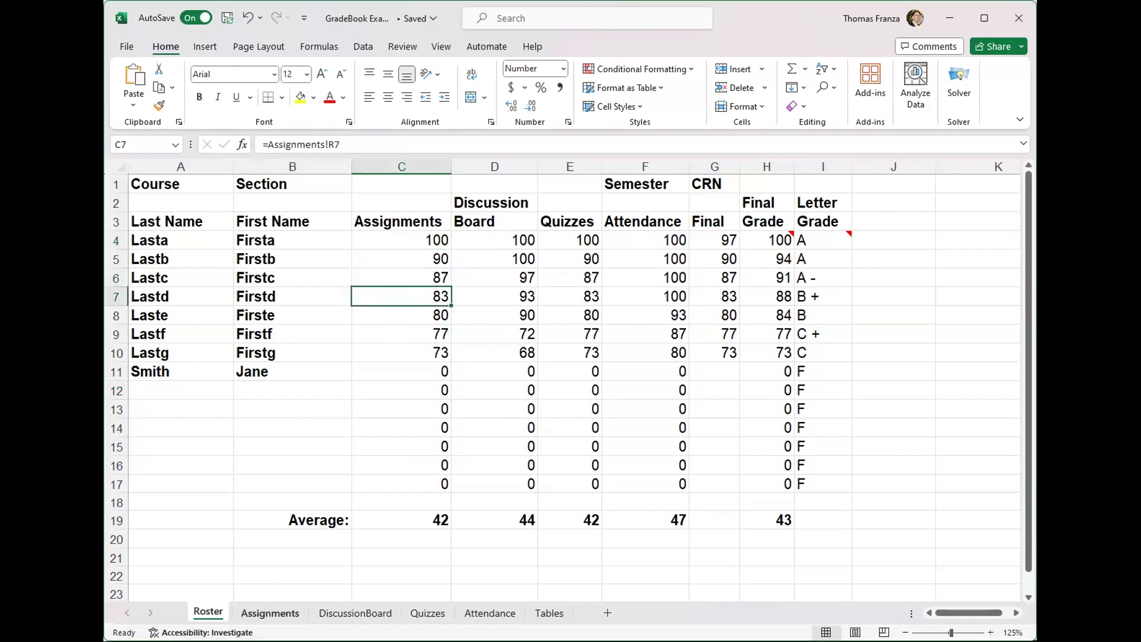
Step: Examine the Total formulas in R4 and R11 of the Assignments sheet
left_click(270, 613)
left_click(850, 224)
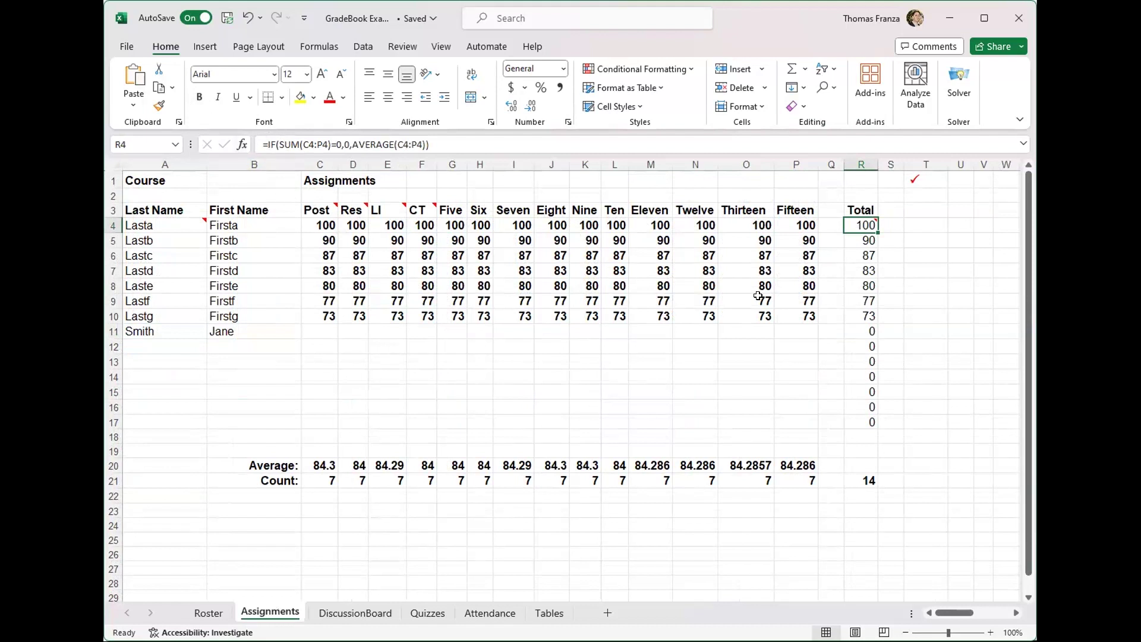
left_click(870, 331)
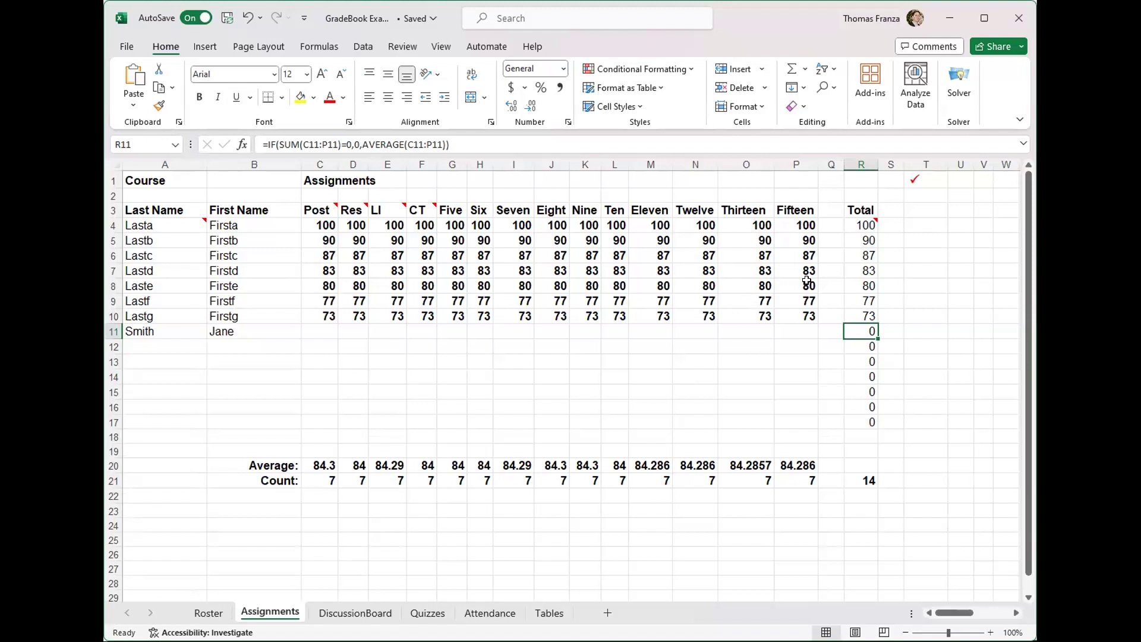
Step: Enter trial scores for the new student on the Assignments sheet: 100 in C11 and 0 in D11
left_click(321, 331)
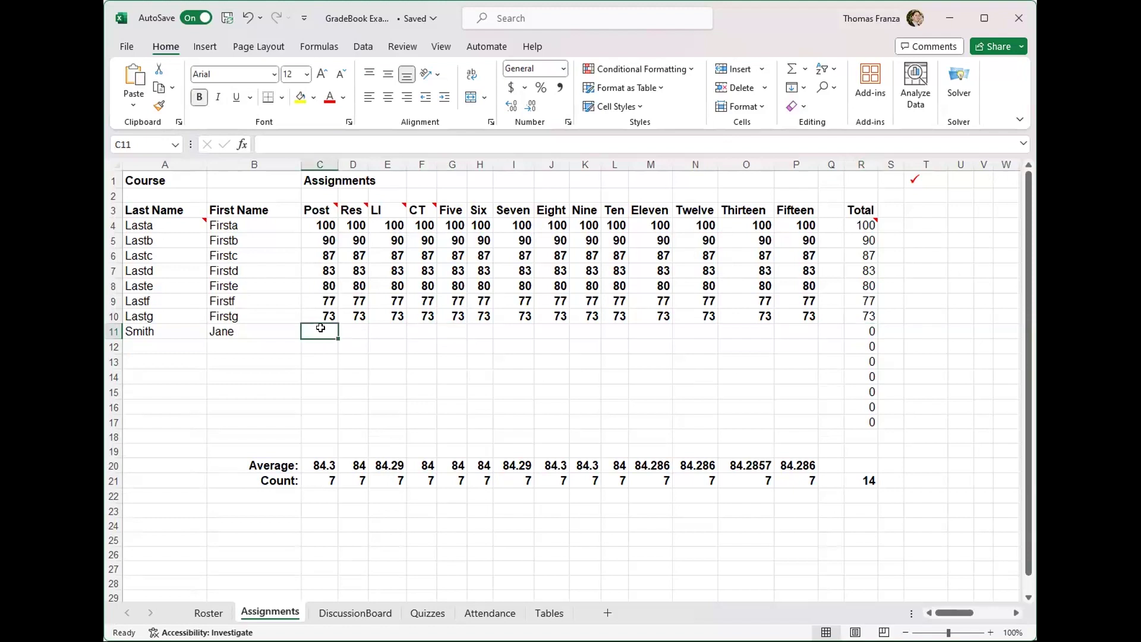
type("100")
key("Tab")
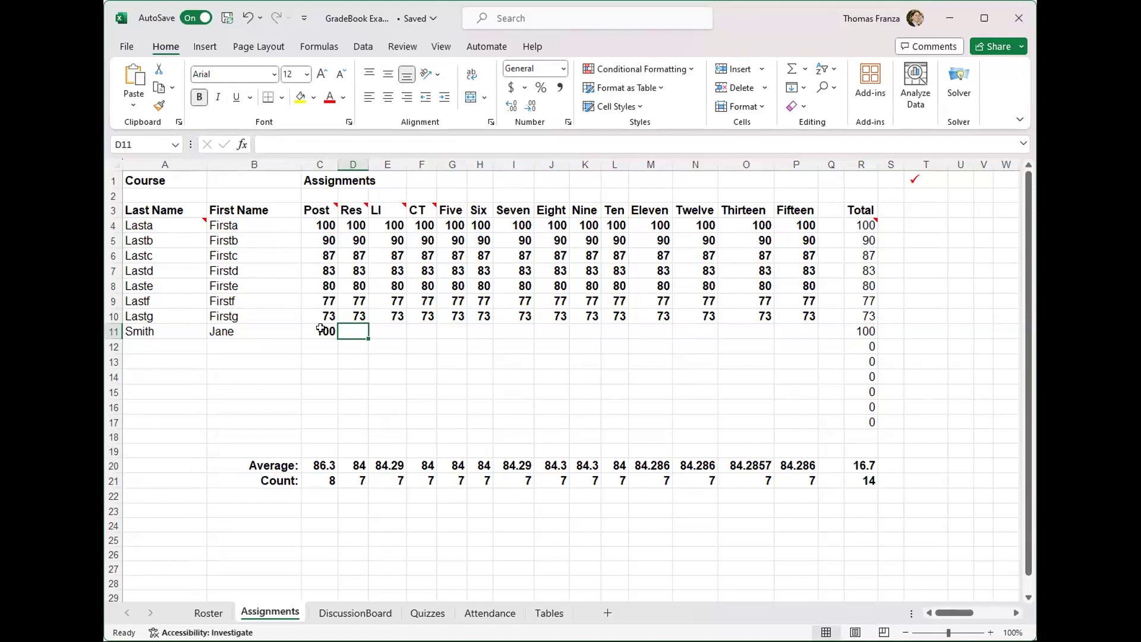
type("0")
key("Tab")
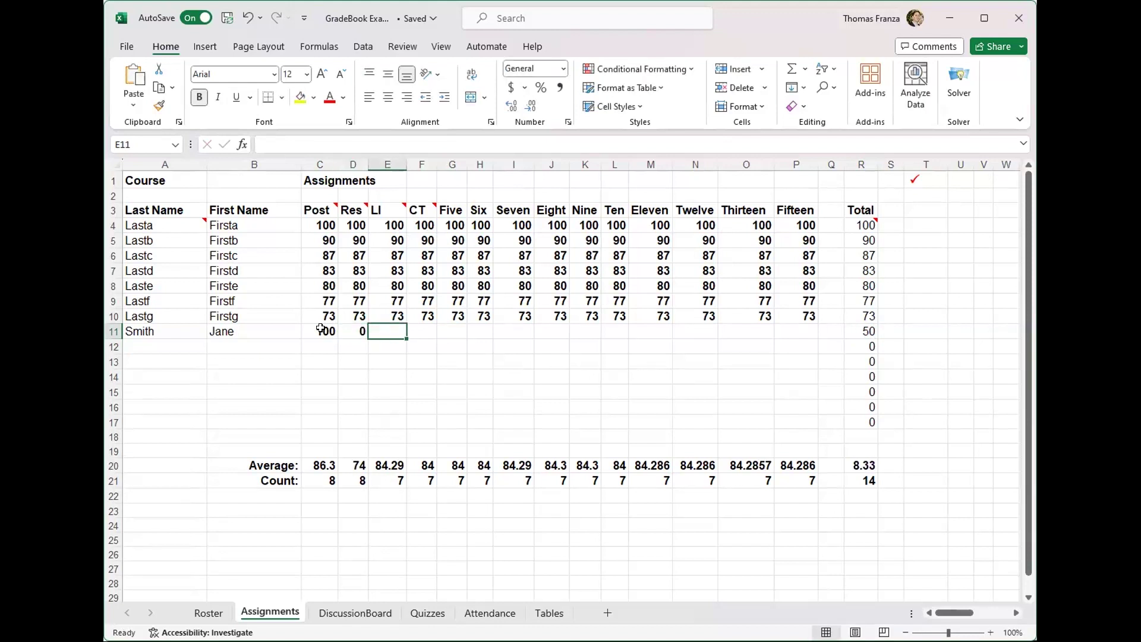
Step: Clear the new student's trial scores from D11 and C11
key("Left")
key("Delete")
key("Left")
key("Delete")
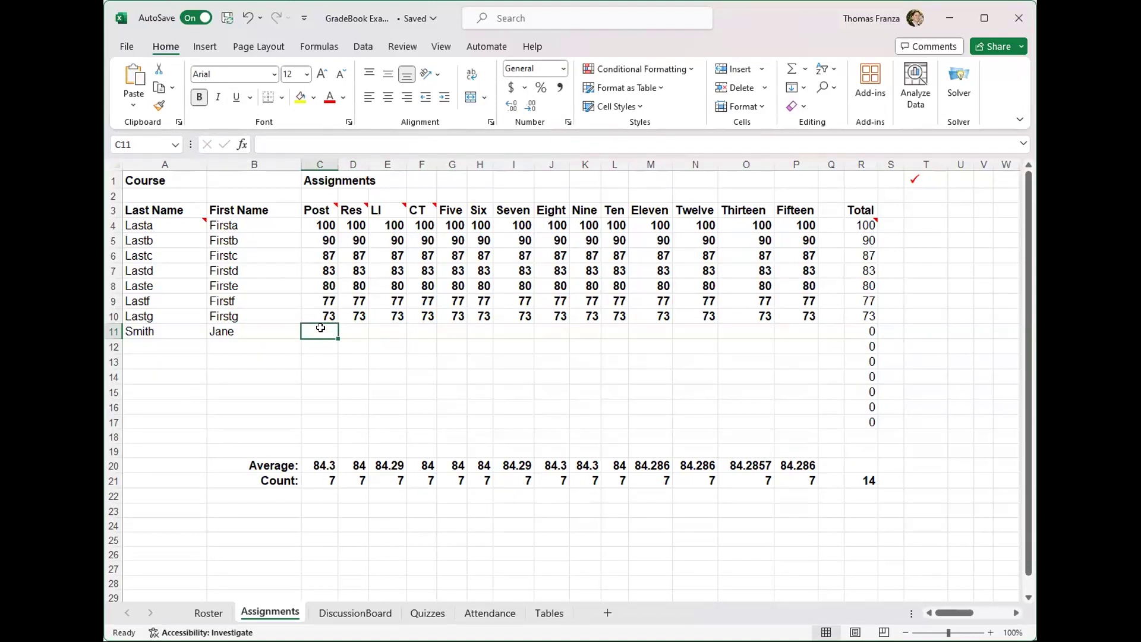
Step: Inspect the Average and Count formulas in C20 and C21, and enter a score of 50 in C11
left_click(311, 461)
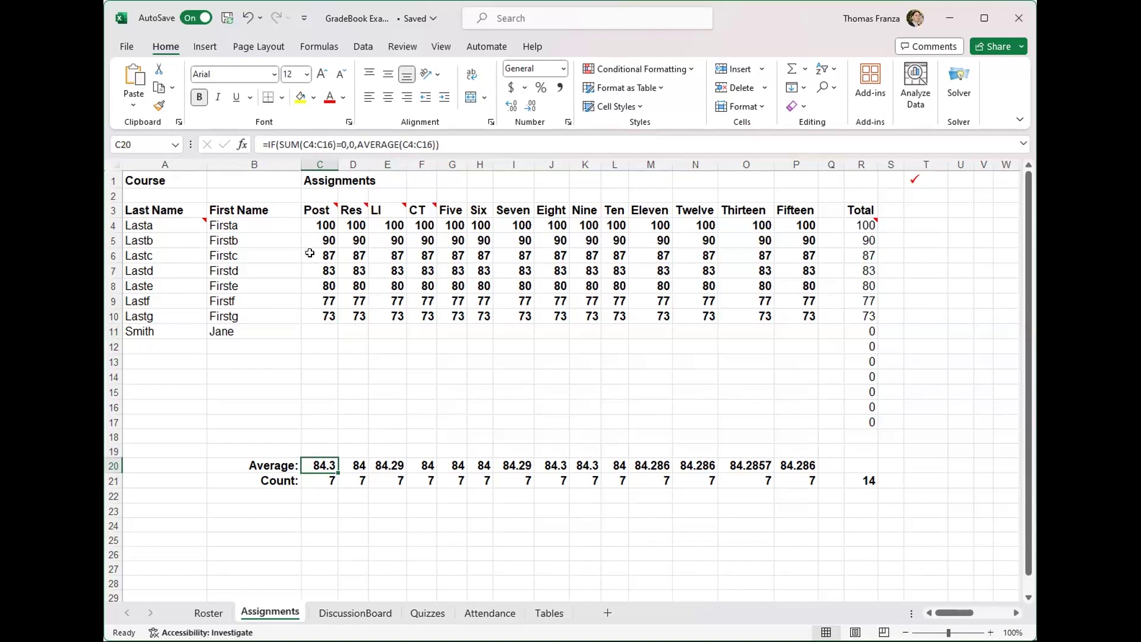
left_click(317, 483)
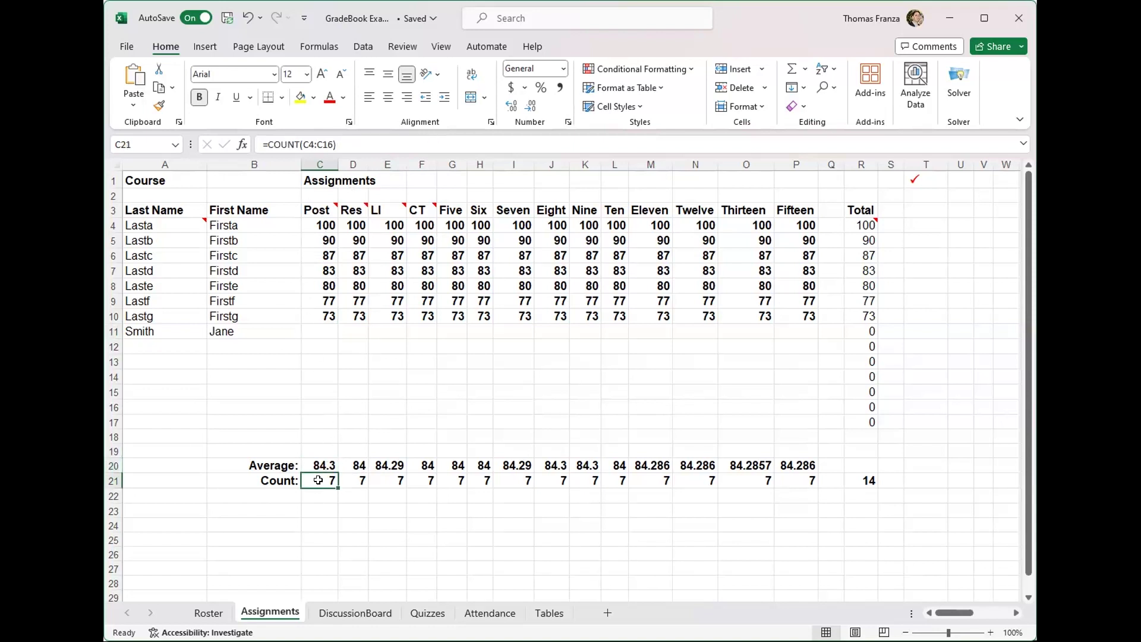
left_click(330, 333)
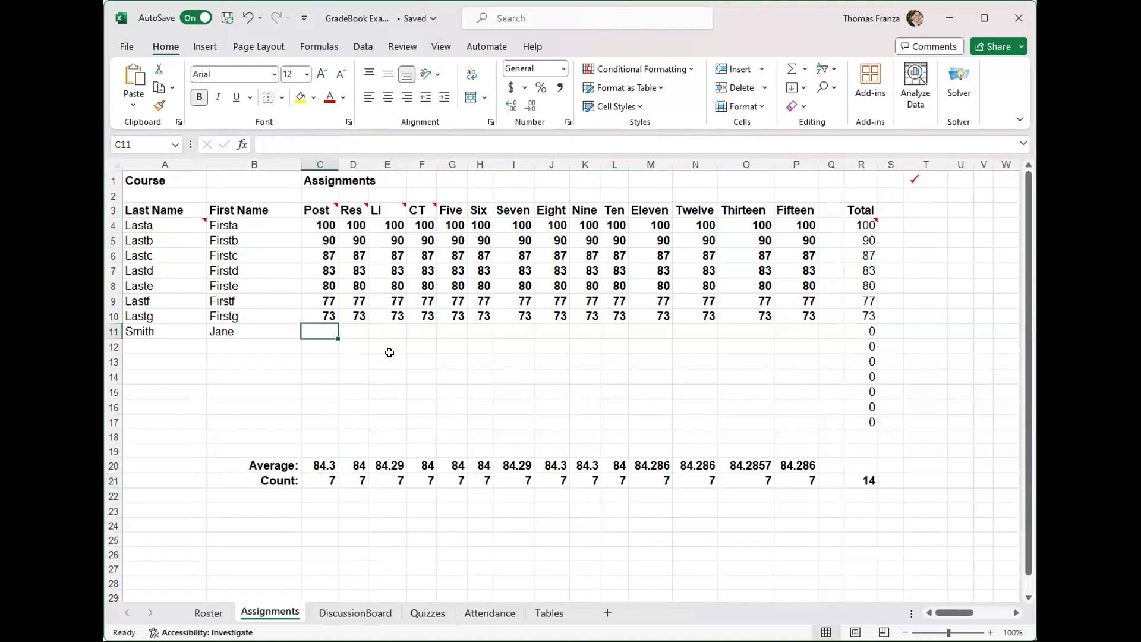
type("50")
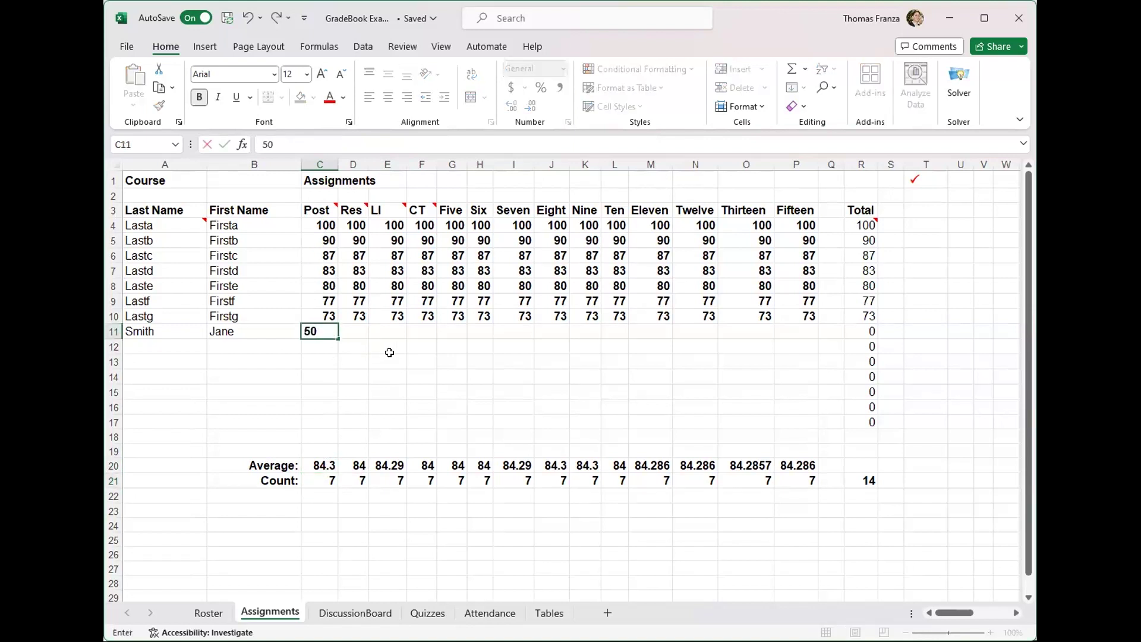
key("Return")
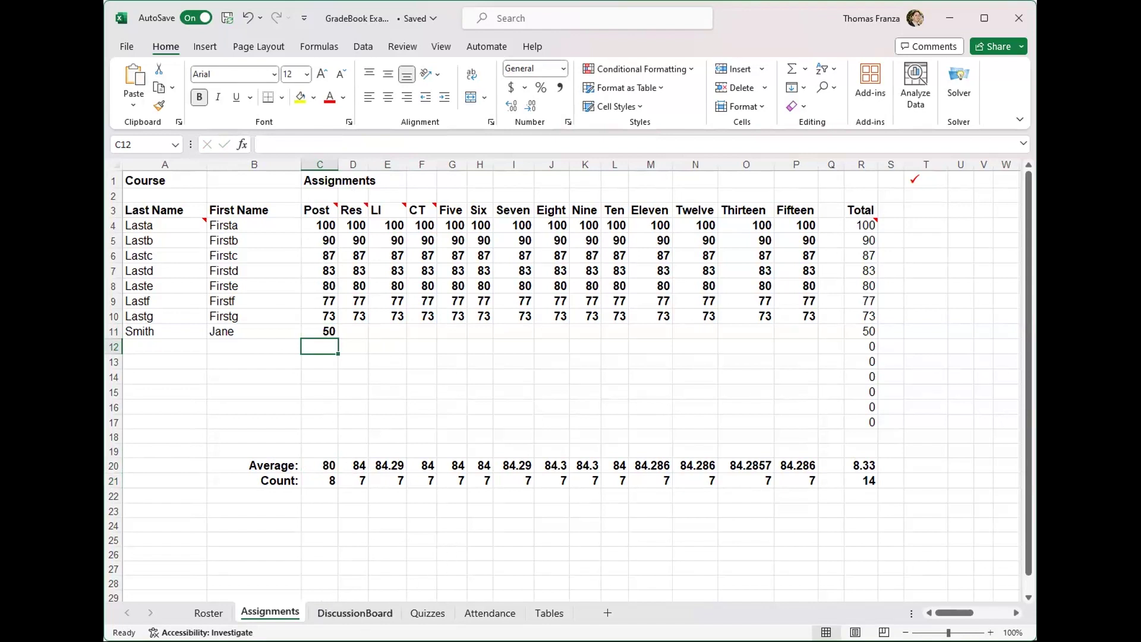
Step: Examine the Final Grade formula in Roster cell H4, highlighting its first reference to the Tables sheet
left_click(208, 613)
left_click(750, 242)
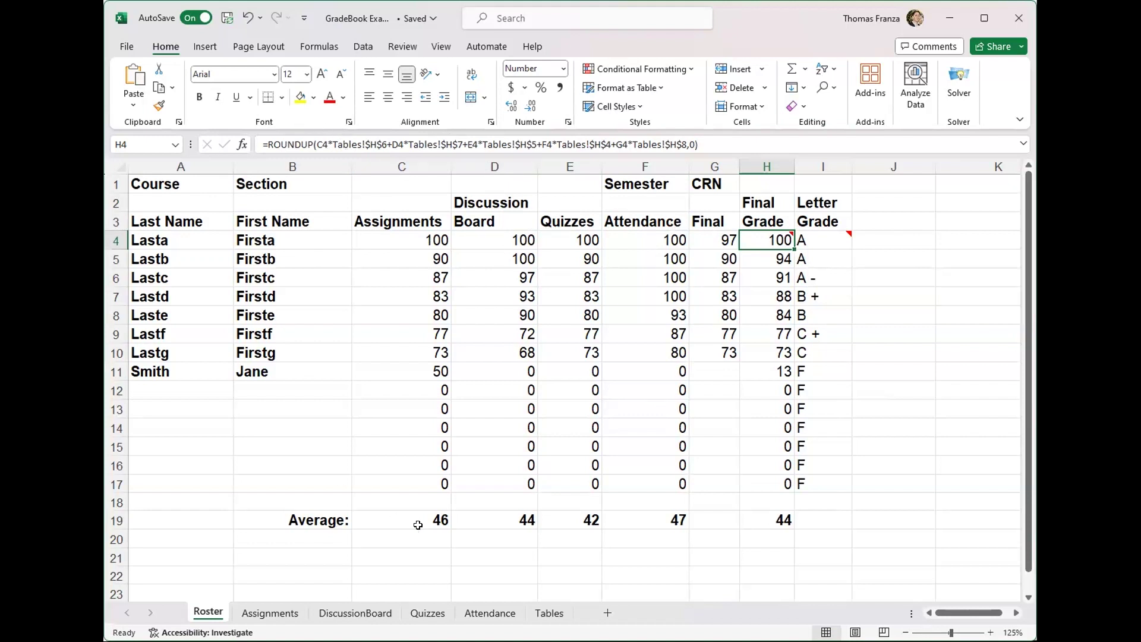
left_click_drag(338, 143, 387, 140)
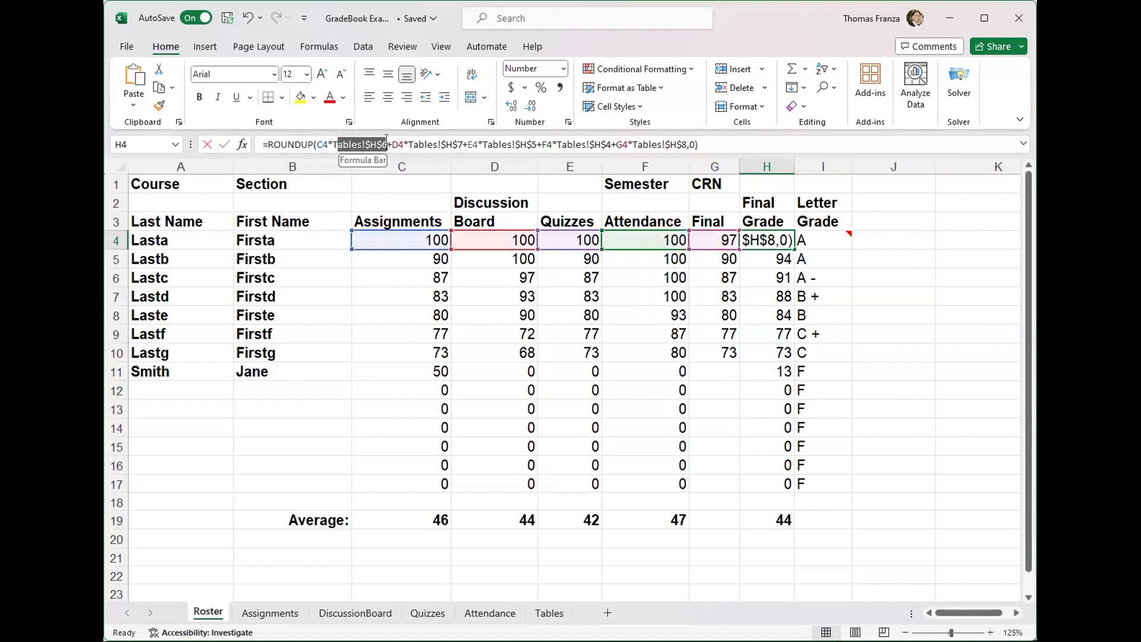
Step: Review the assessment percentages in column H of the Tables sheet, from the heading down to Final Exam
left_click(546, 615)
left_click(603, 202)
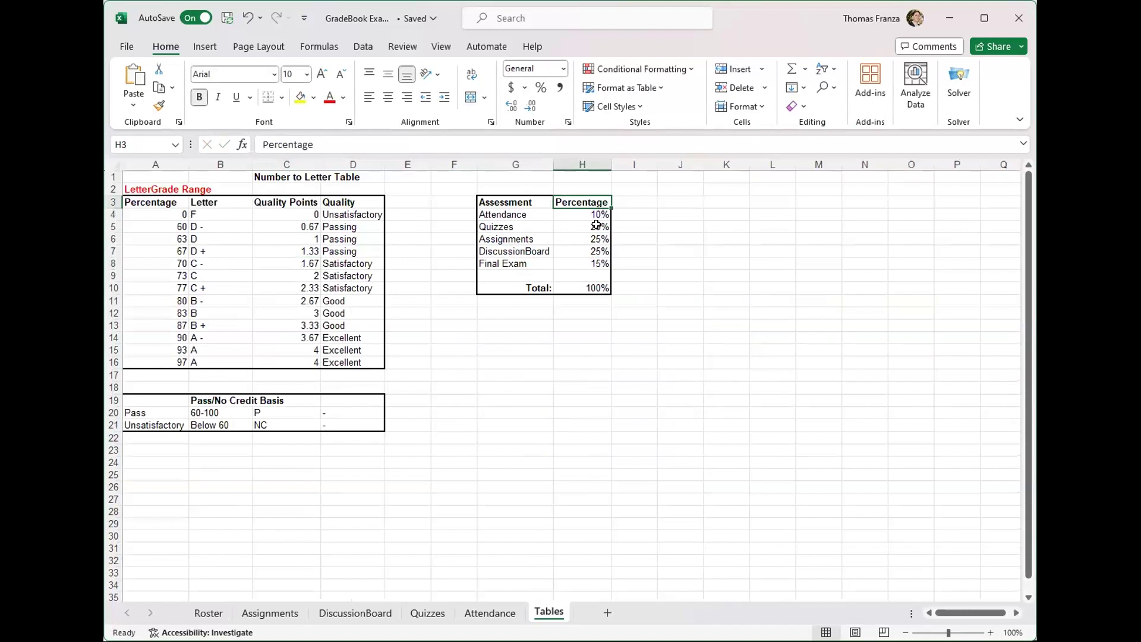
left_click(597, 226)
left_click(595, 238)
left_click(594, 252)
left_click(594, 264)
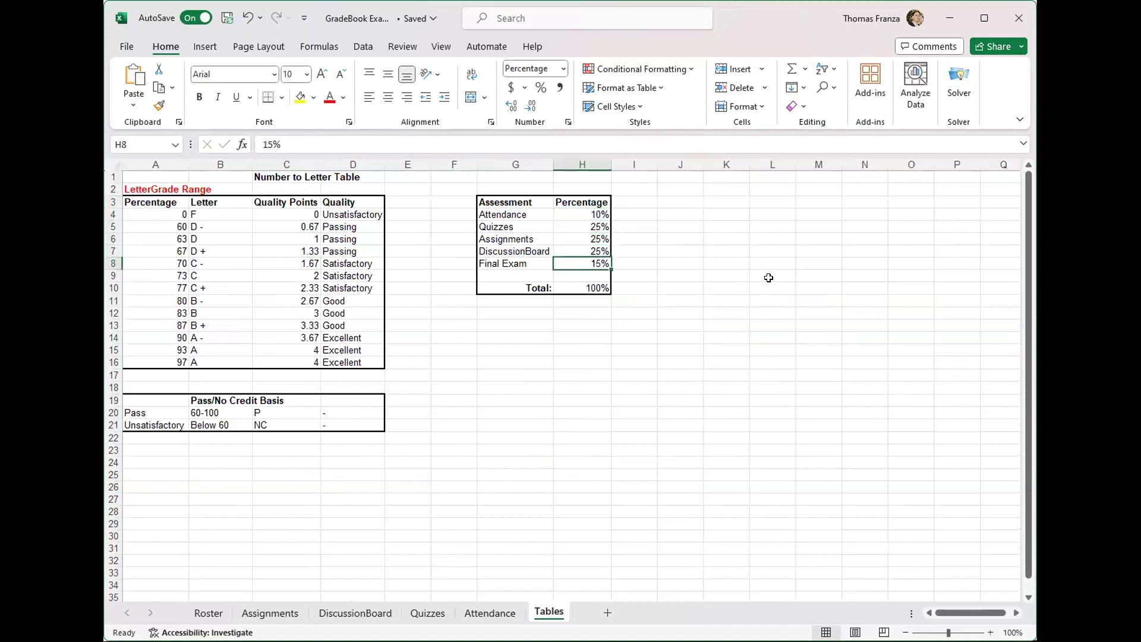
Step: Set the Quizzes percentage in H5 to 0% and the Final Exam percentage in H8 to 35%
left_click(588, 223)
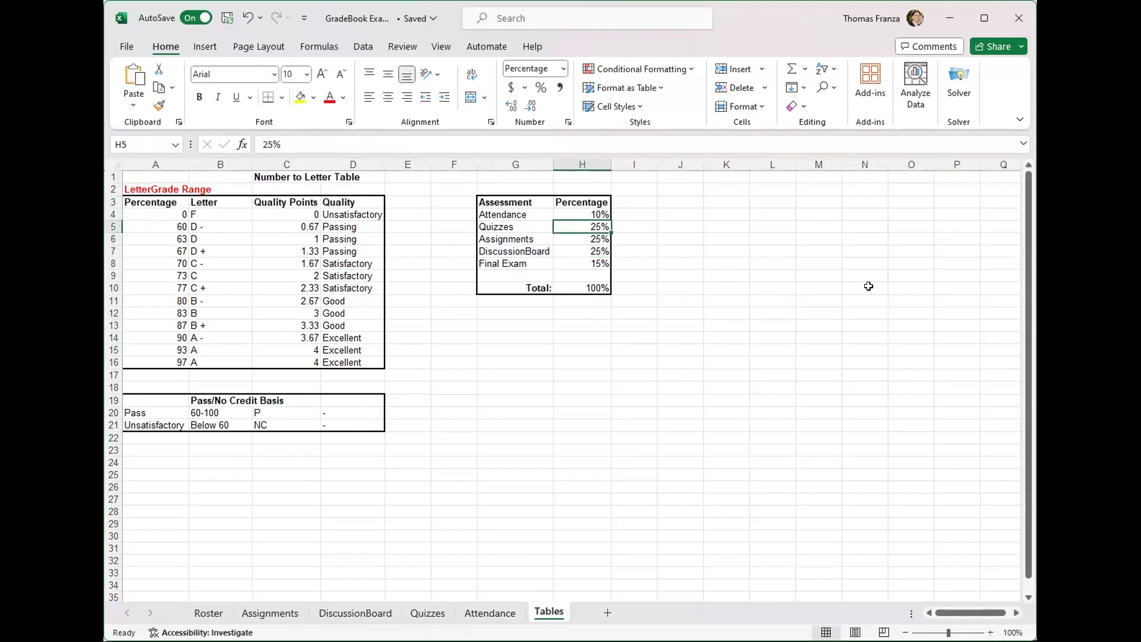
type("0")
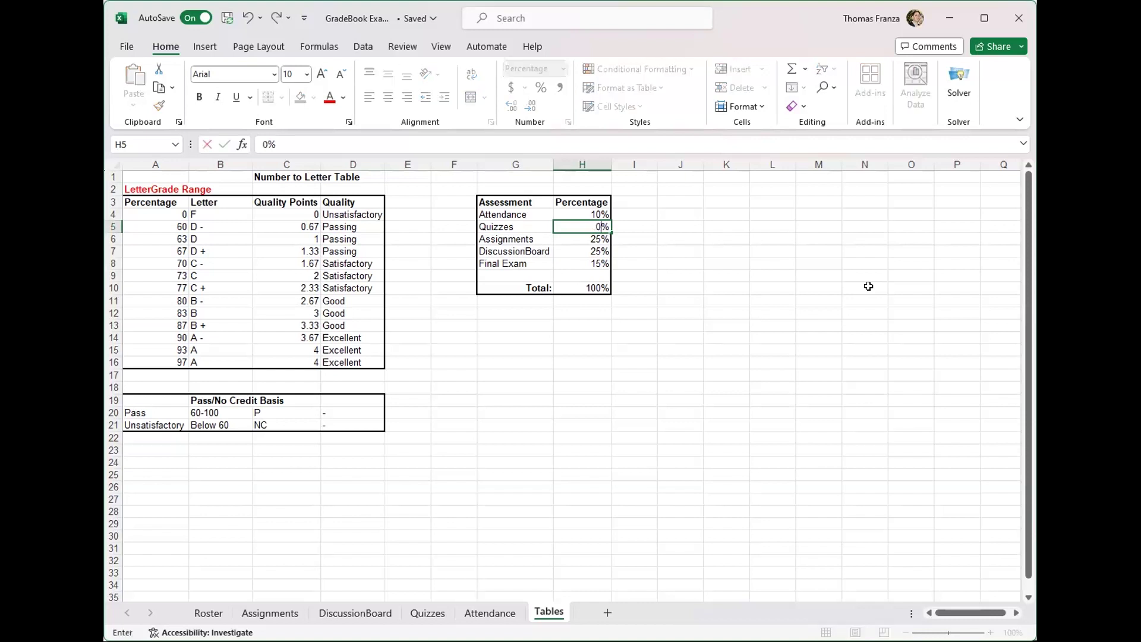
left_click(599, 260)
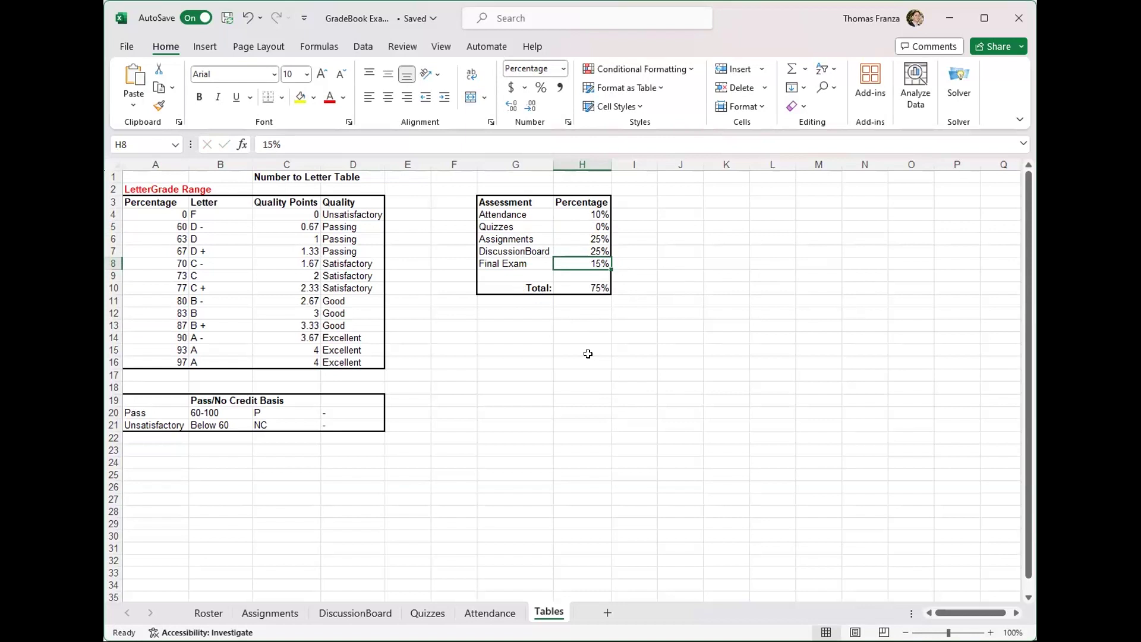
type("35")
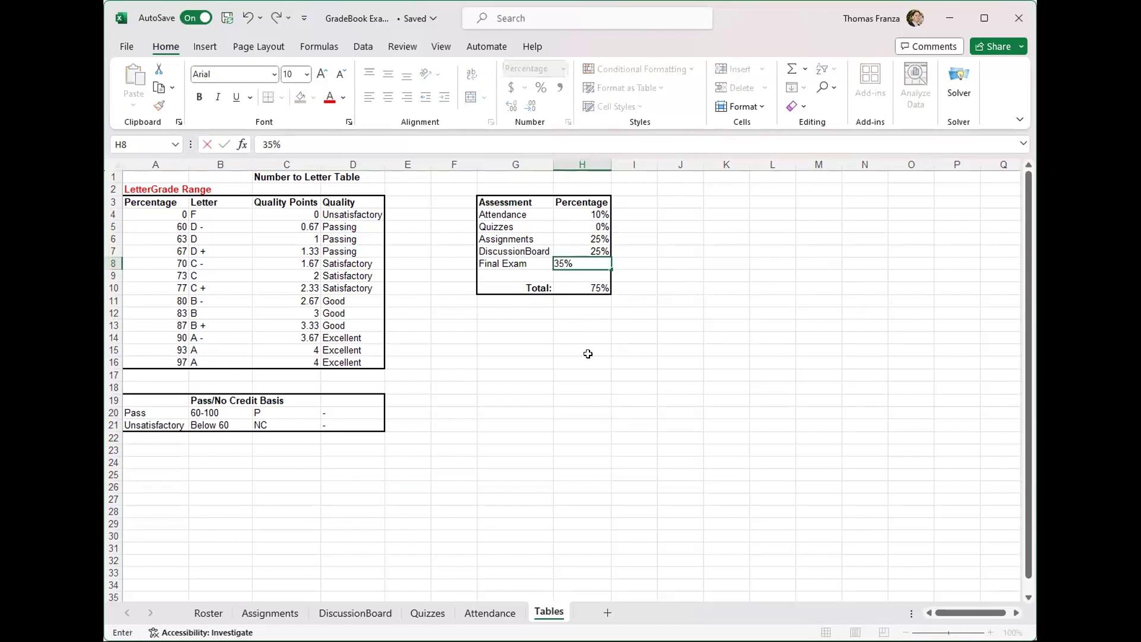
key("Return")
key("Return")
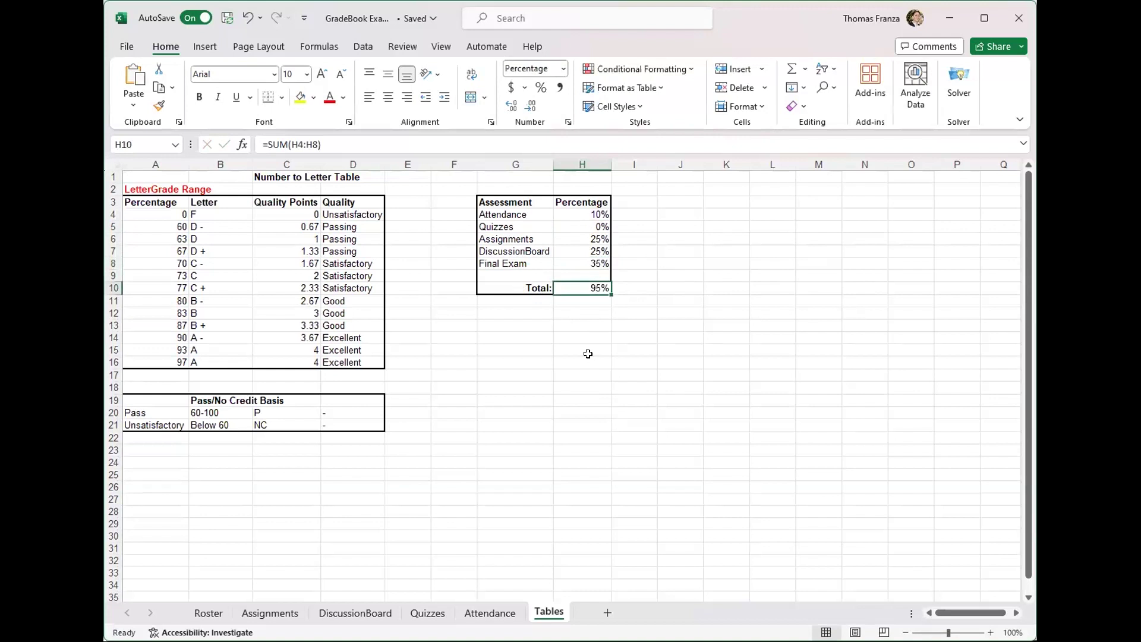
Step: Set the Final Exam percentage in H8 to 40% and check the final grades on the Roster sheet
left_click(587, 265)
type("40")
key("Return")
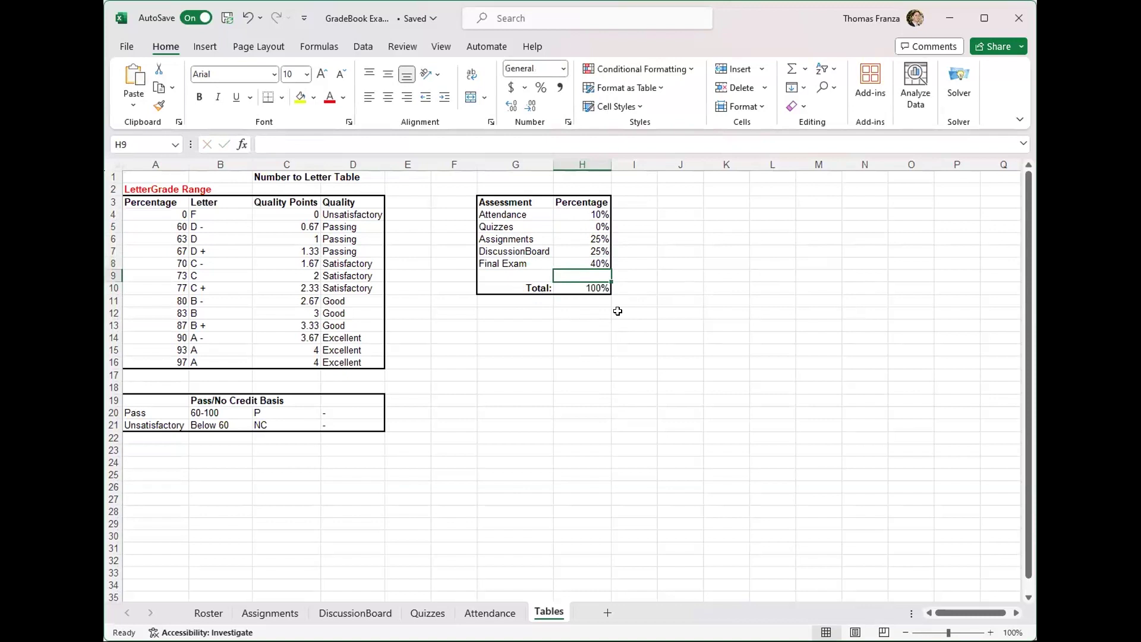
left_click(209, 613)
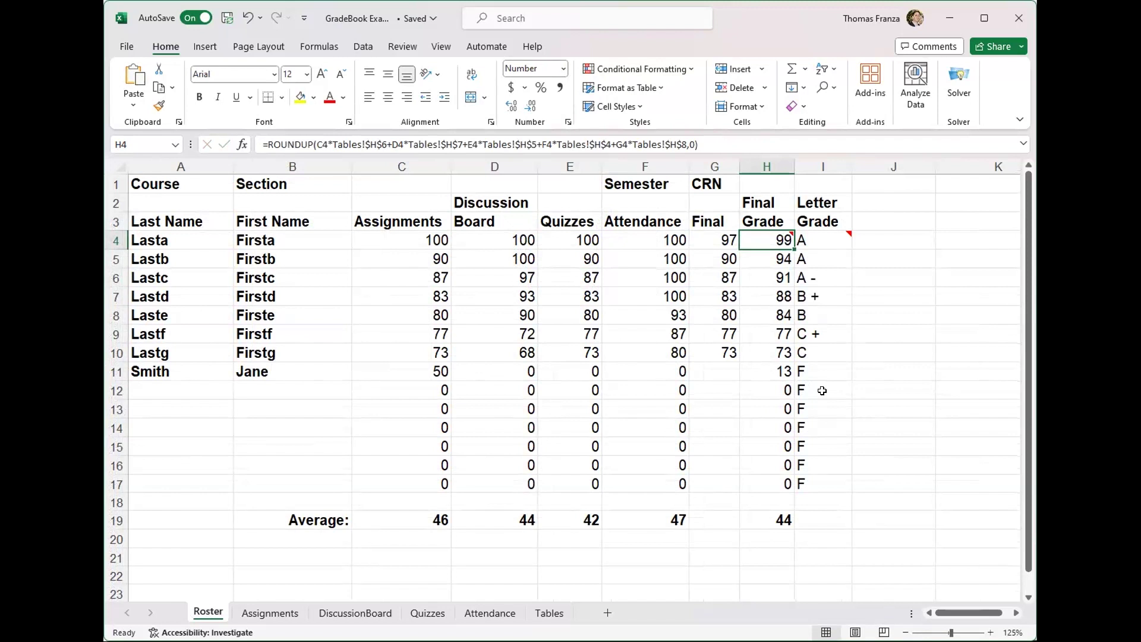
Step: Set the Quizzes percentage in H5 of the Tables sheet to 15%
left_click(550, 613)
left_click(586, 227)
type("15")
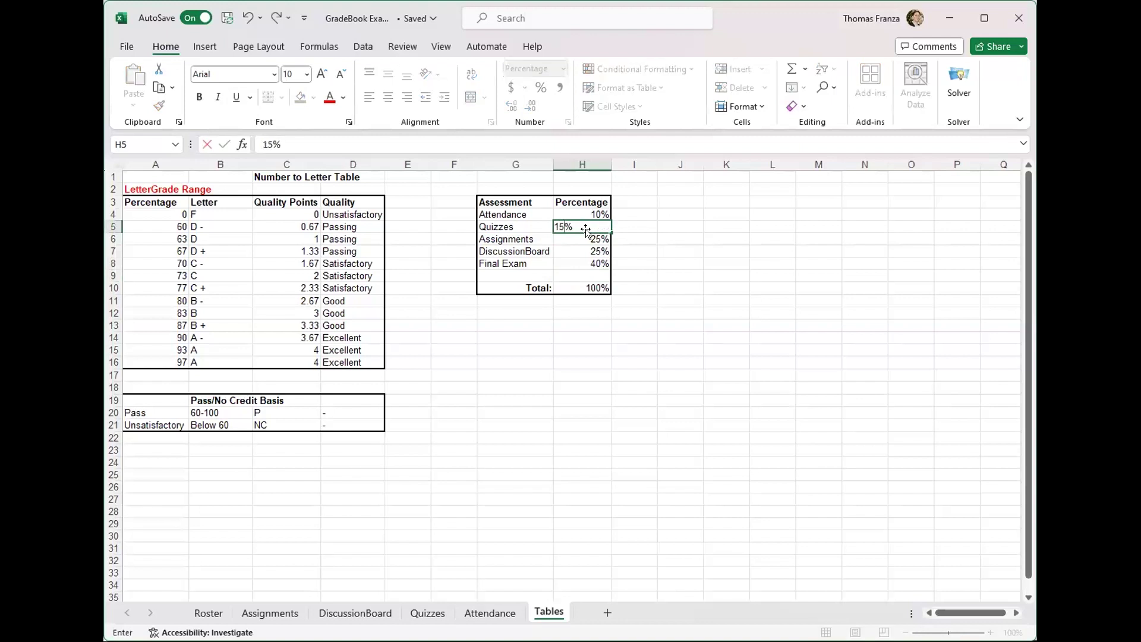
key("Return")
key("Return")
key("Return")
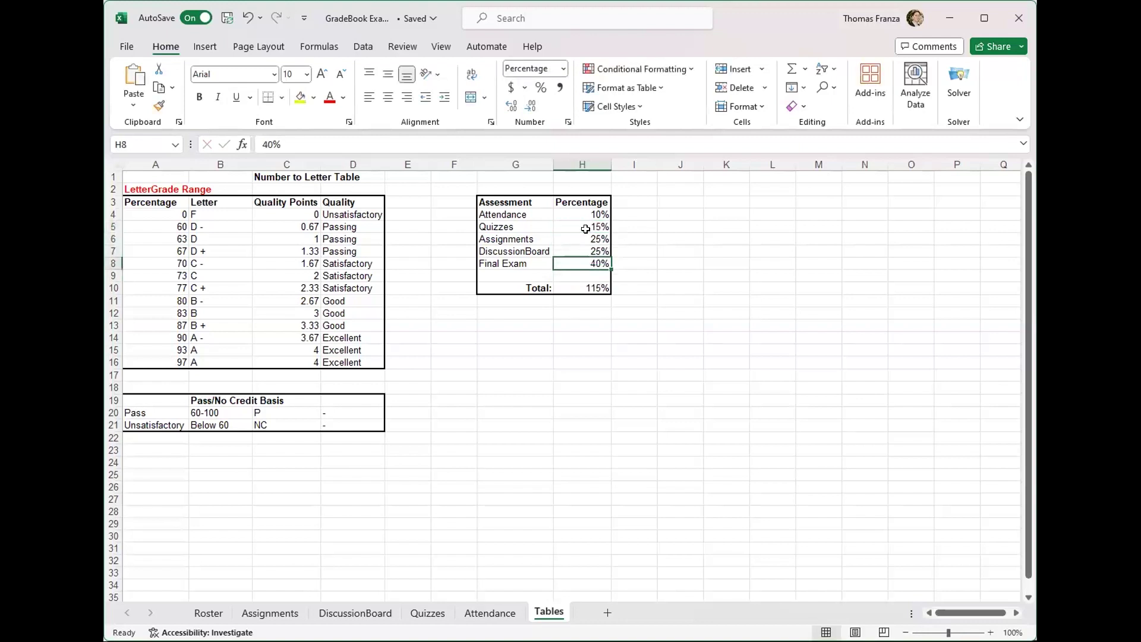
Step: Set the Final Exam percentage in H8 to 15% and the Quizzes percentage in H5 to 25%
type("15")
key("Return")
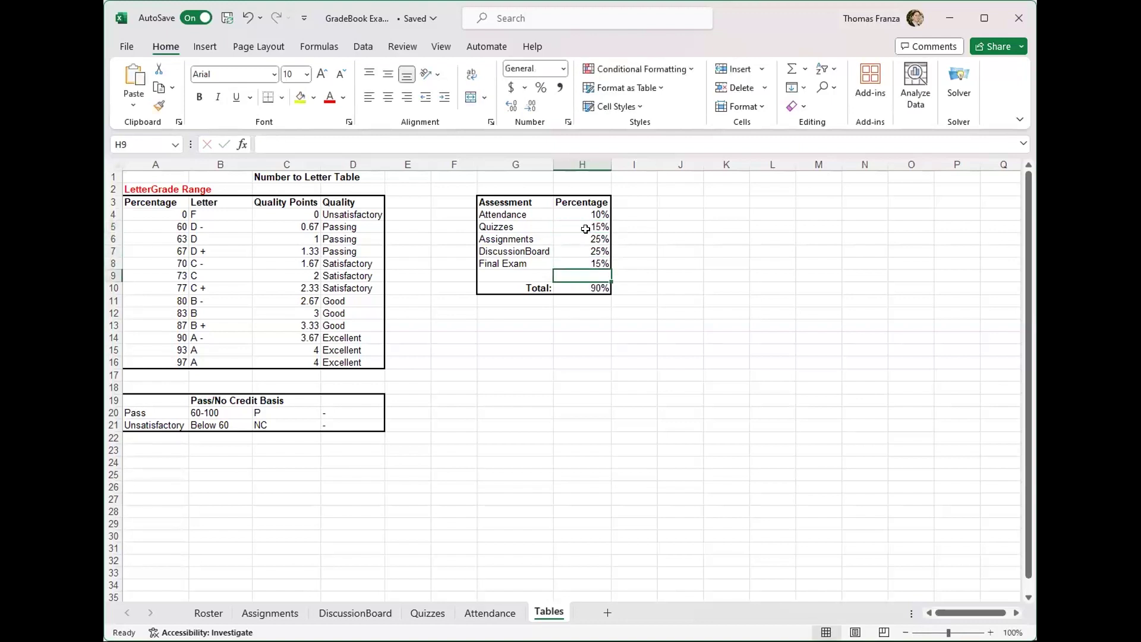
left_click(587, 225)
type("25")
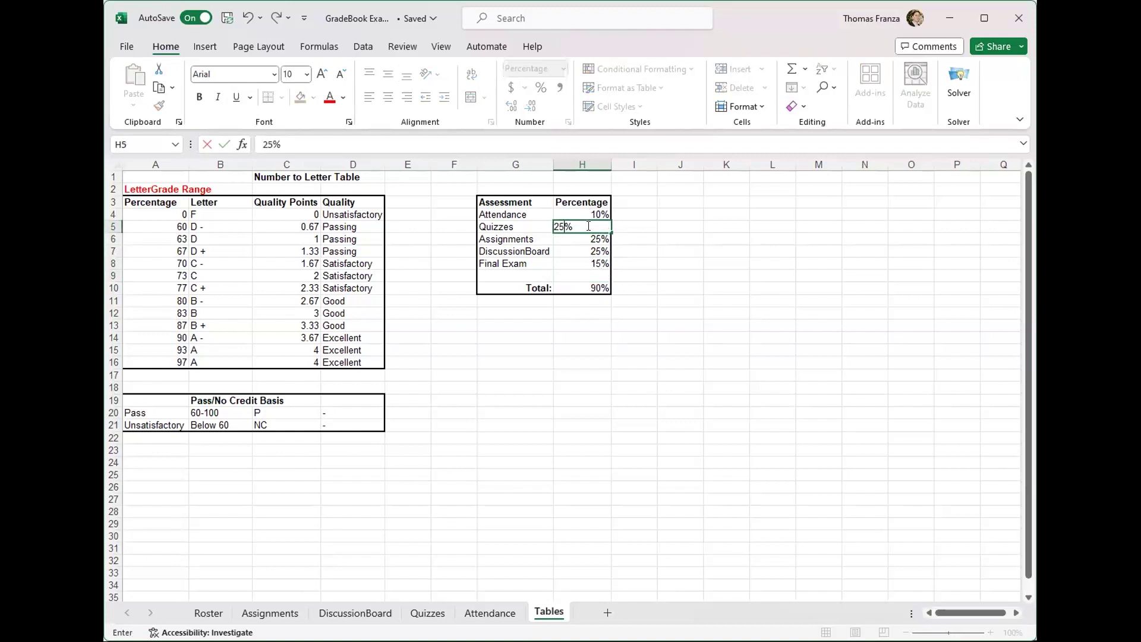
key("Return")
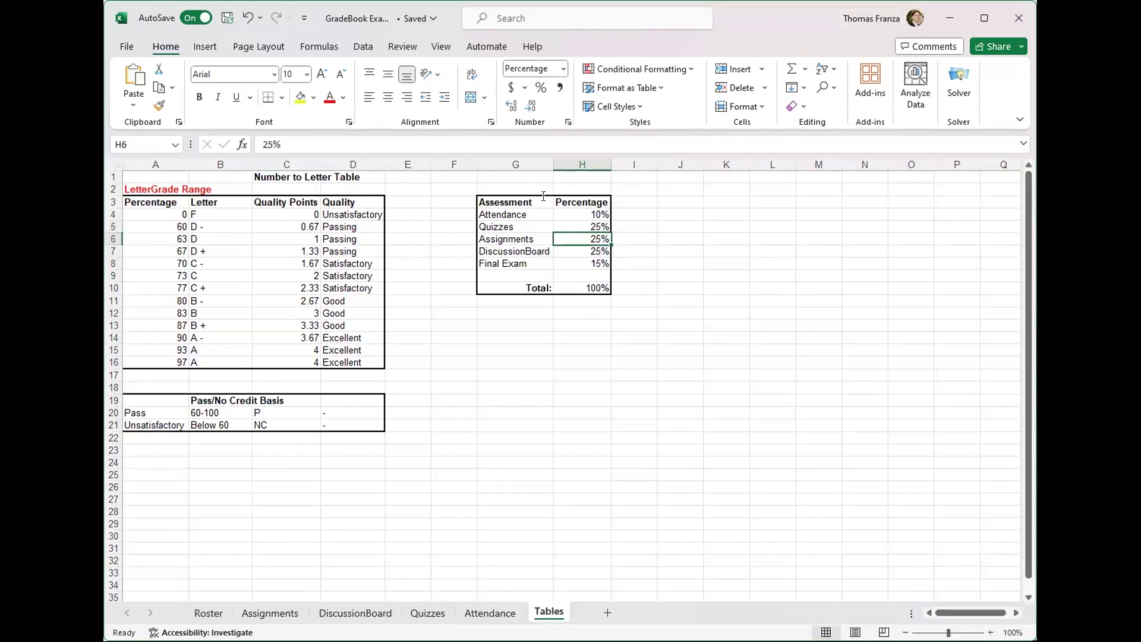
Step: Compare the Final Grade formulas in H4 and H5 of the Roster sheet
left_click(202, 613)
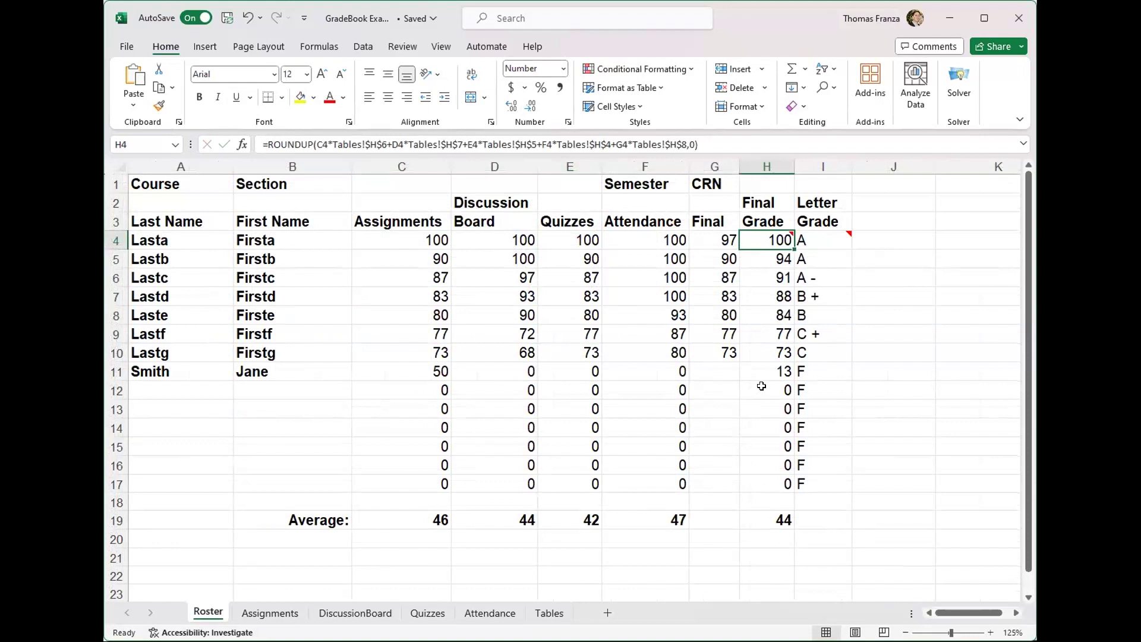
key("Down")
key("Down")
left_click(778, 242)
left_click(762, 254)
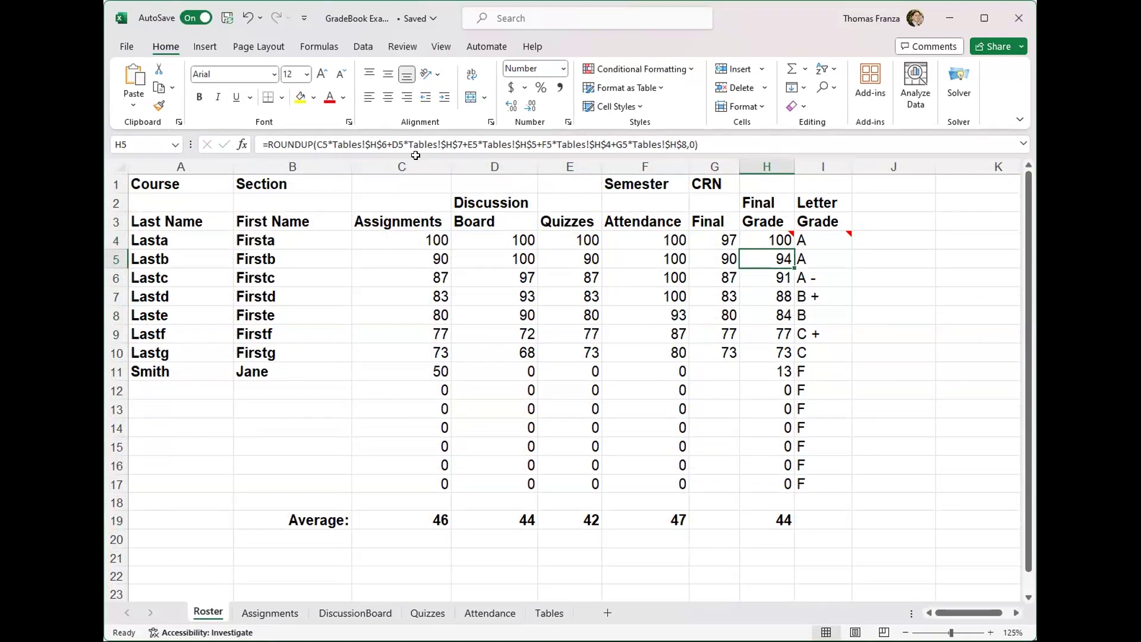
mouse_move(771, 241)
Step: Examine the Total formula in S4 of the DiscussionBoard sheet
left_click(270, 613)
left_click(357, 613)
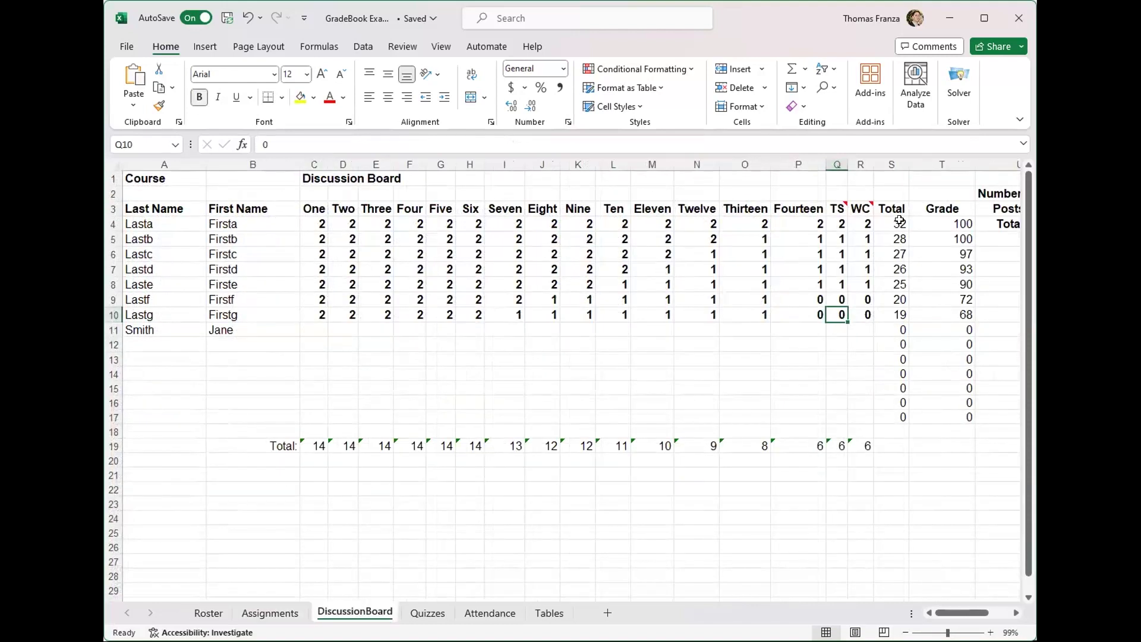
left_click(903, 223)
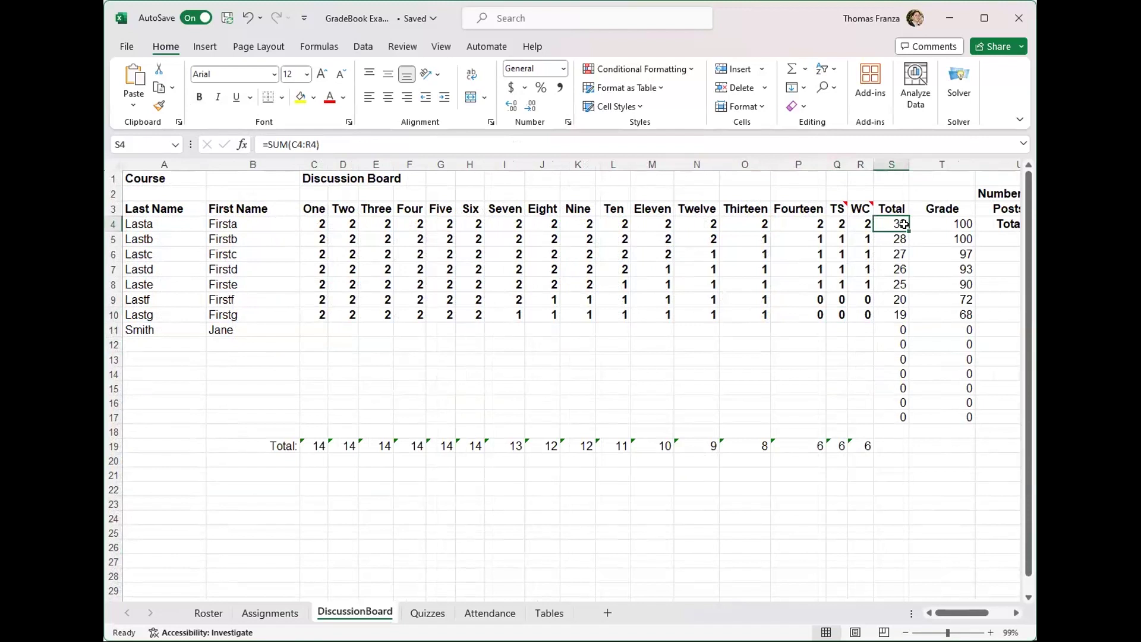
Step: Compare the Letter Grade lookup formulas in I4 and I5 of the Roster sheet
left_click(209, 613)
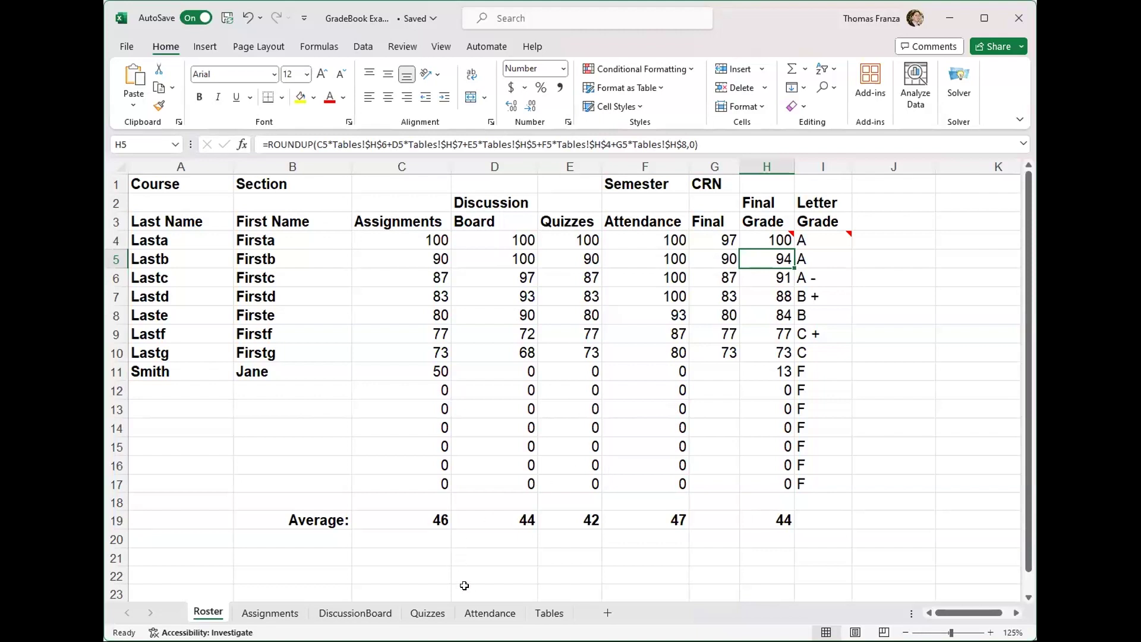
left_click(832, 242)
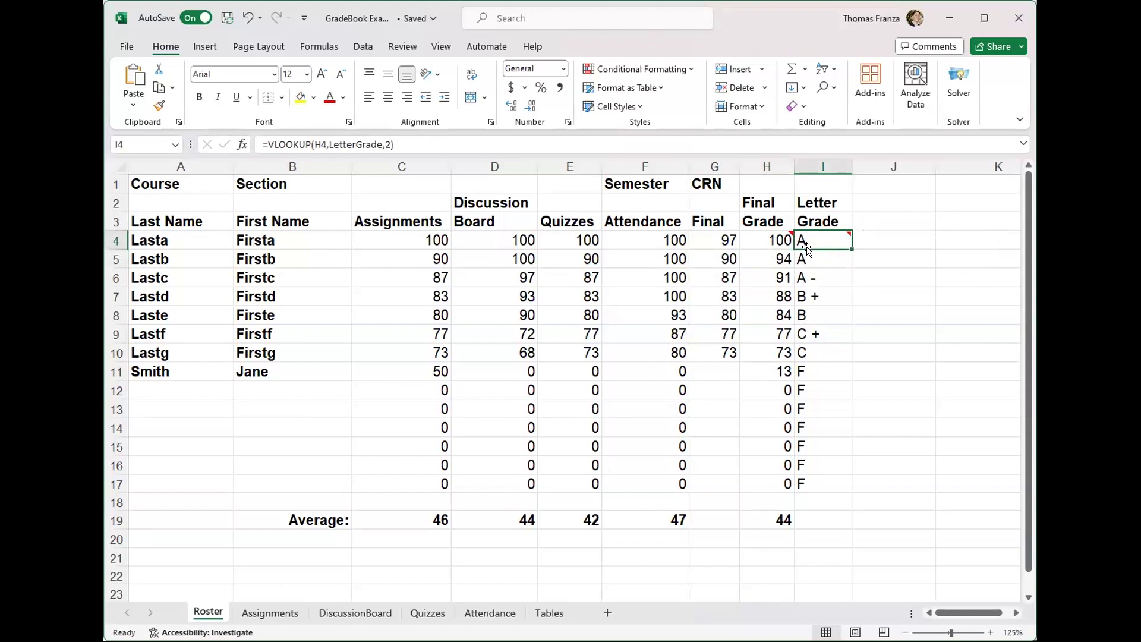
left_click(816, 265)
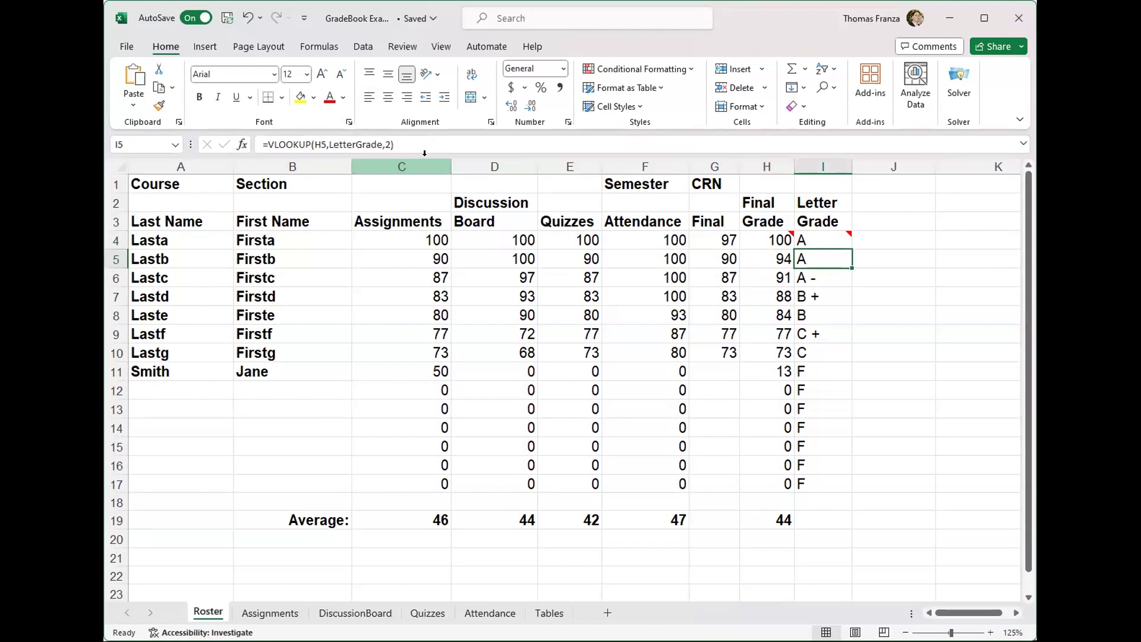
left_click(804, 240)
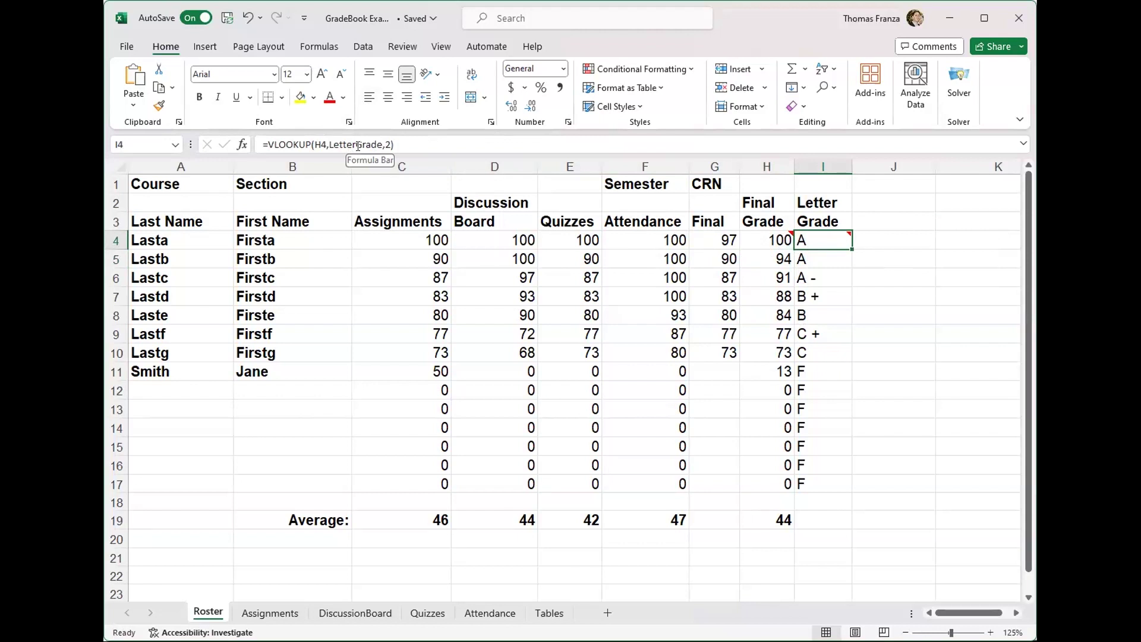
Step: Change the letter for 97 percent in B16 of the Tables sheet to A Plus and check the Roster sheet's letter grade
left_click(549, 613)
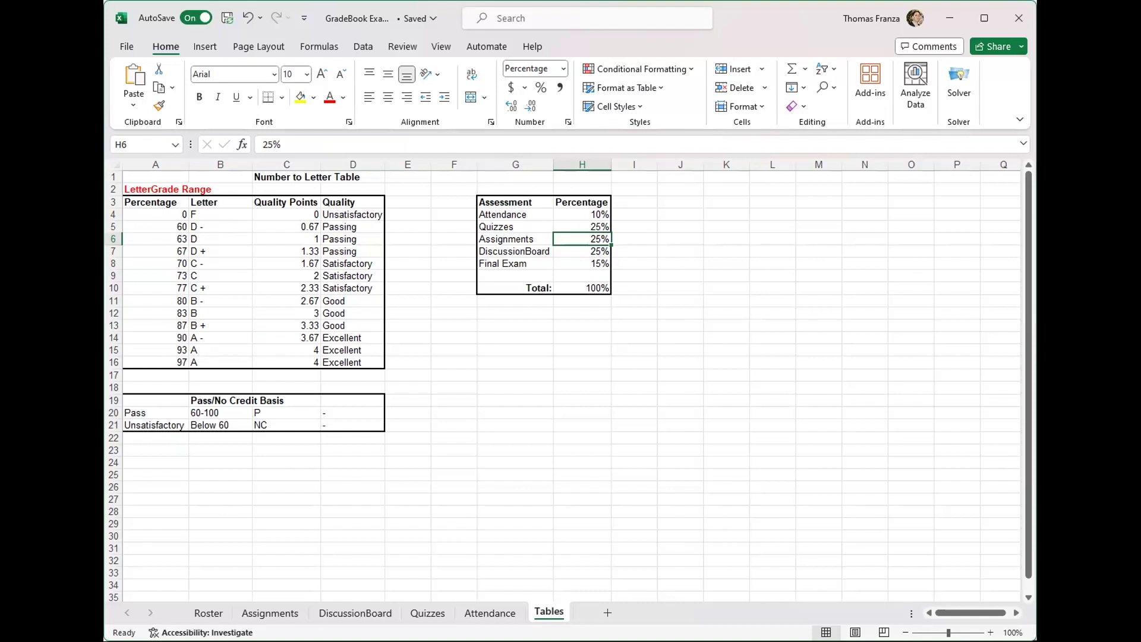
left_click(225, 365)
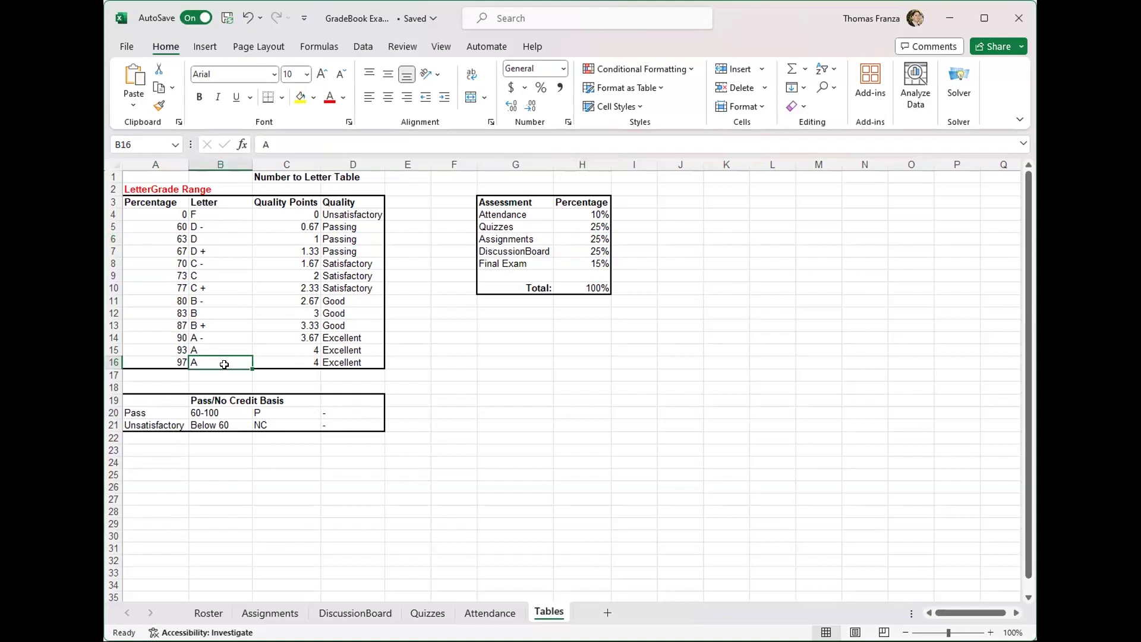
double_click(220, 359)
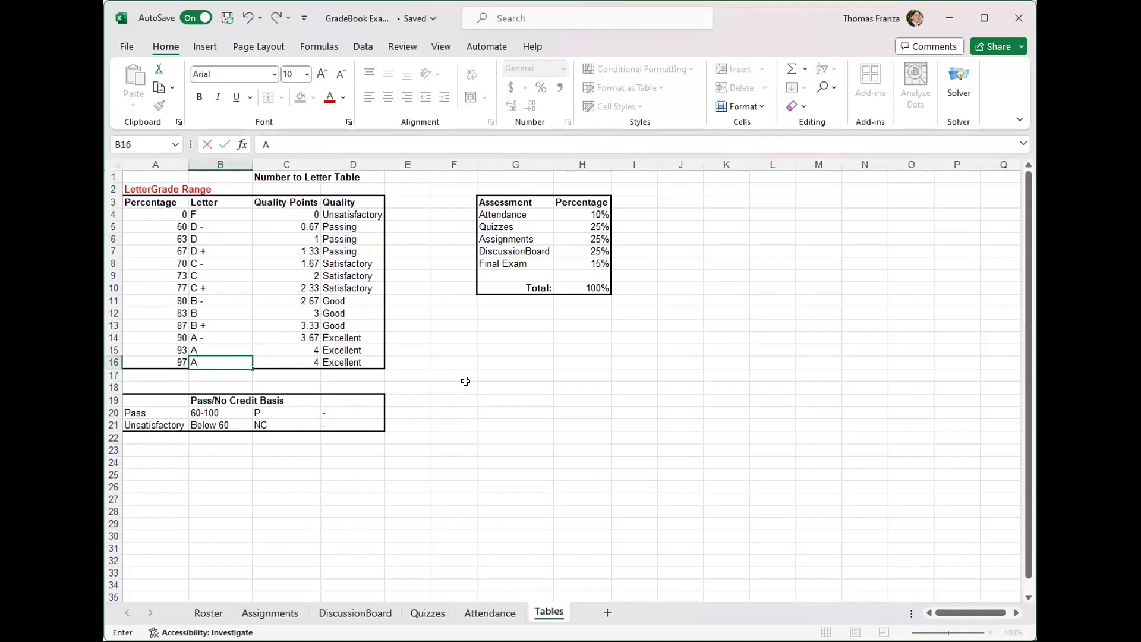
type("Plus")
key("Return")
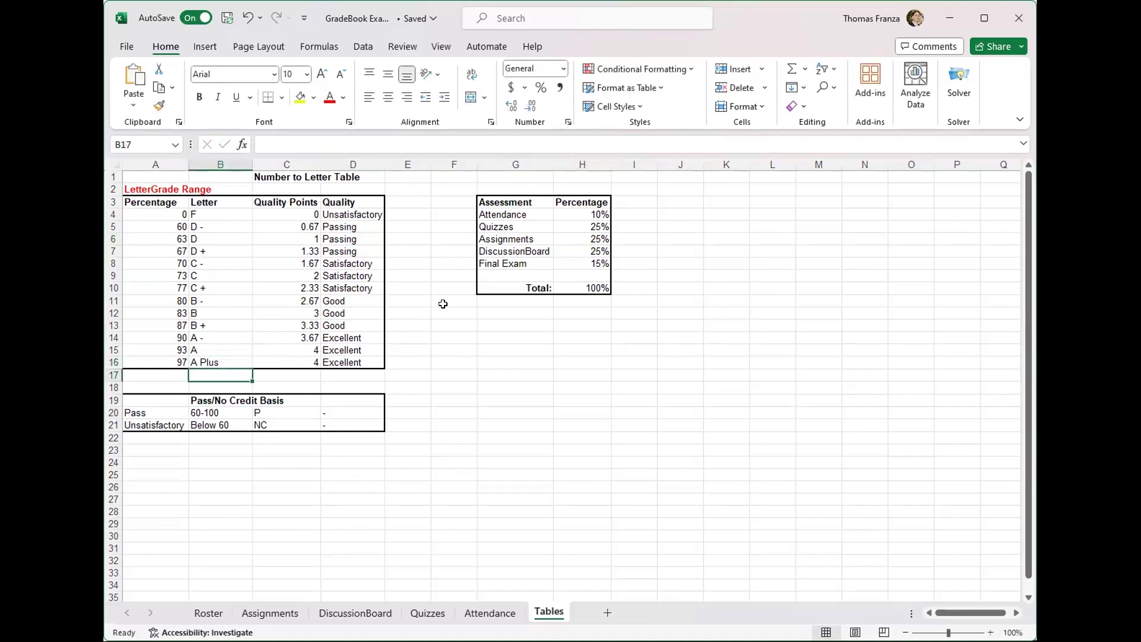
left_click(209, 613)
mouse_move(825, 240)
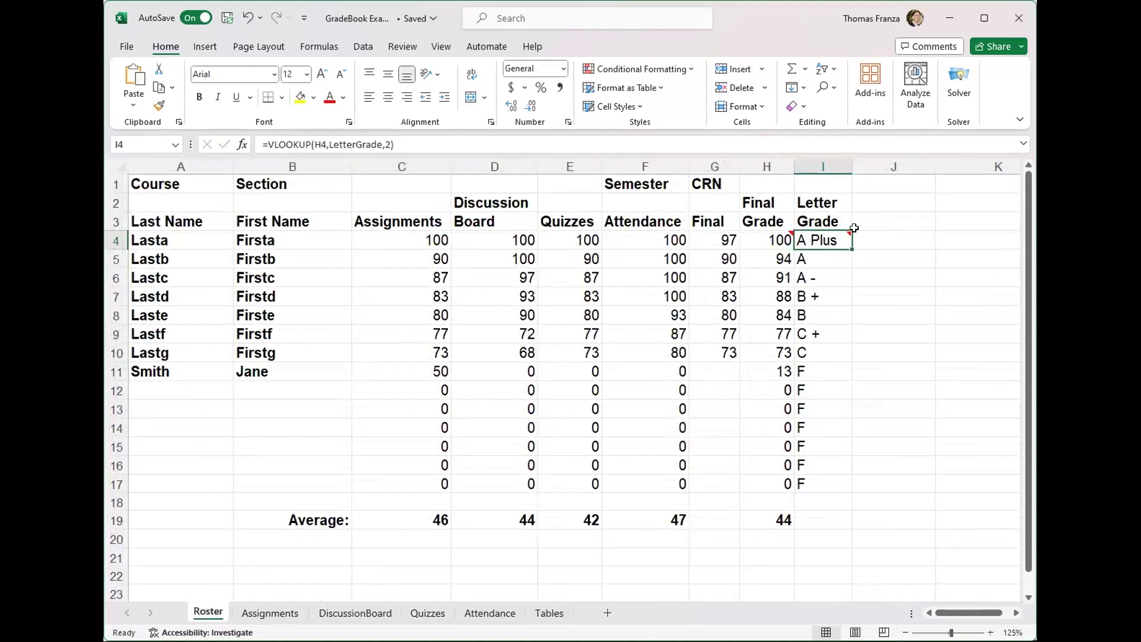
Step: Set B16 of the Tables sheet back to A and check the letter grade in I4 of the Roster sheet
left_click(538, 618)
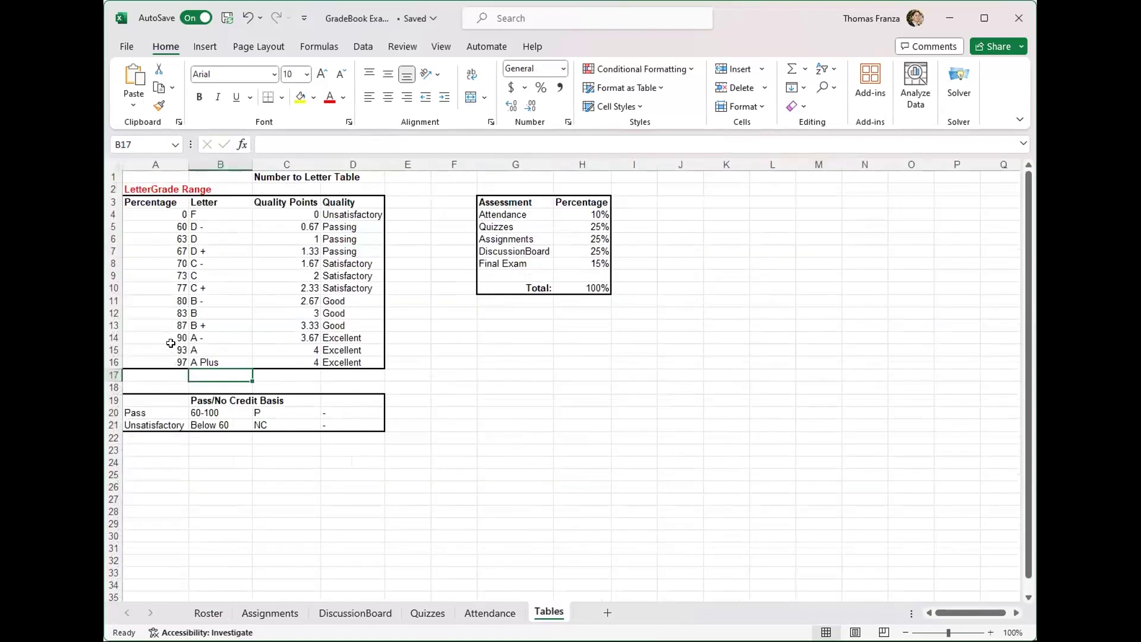
left_click(199, 362)
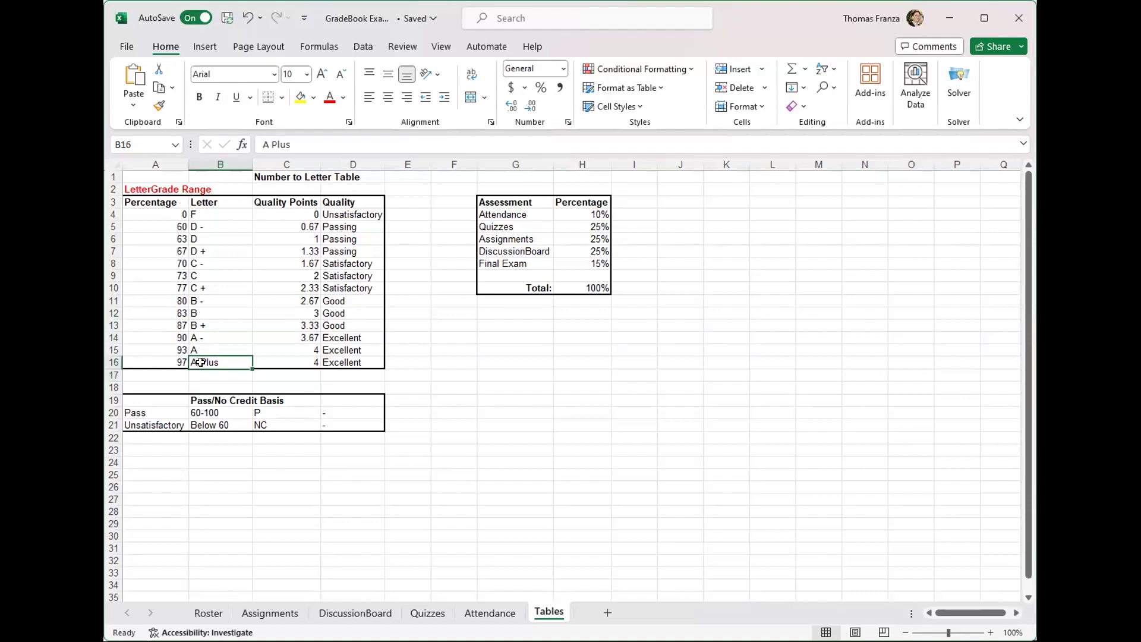
type("A")
key("Return")
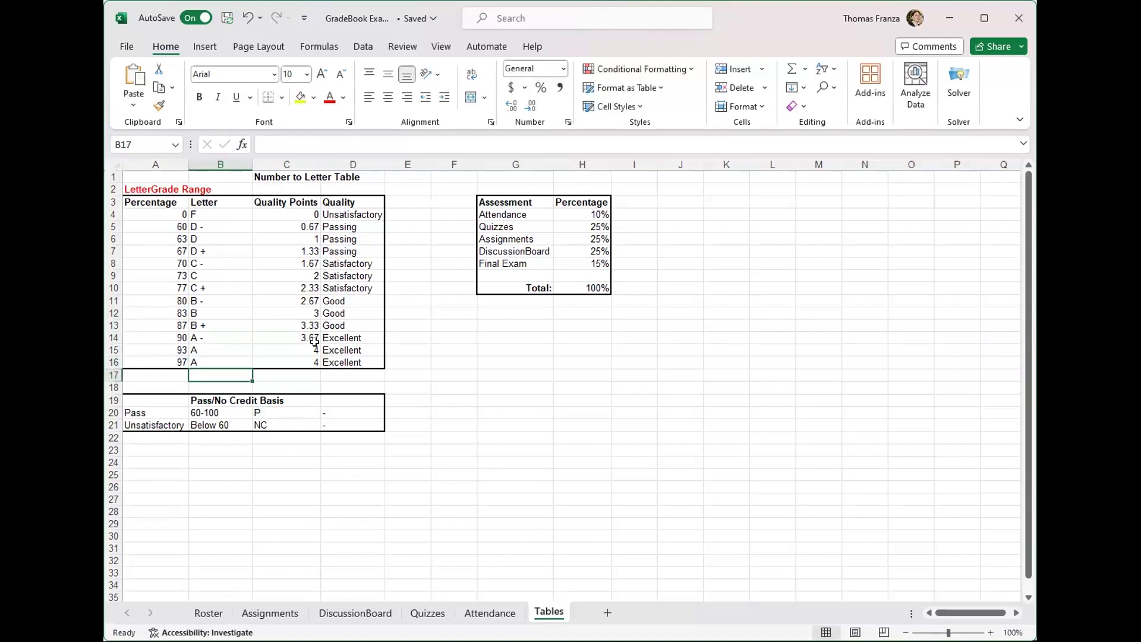
left_click(208, 613)
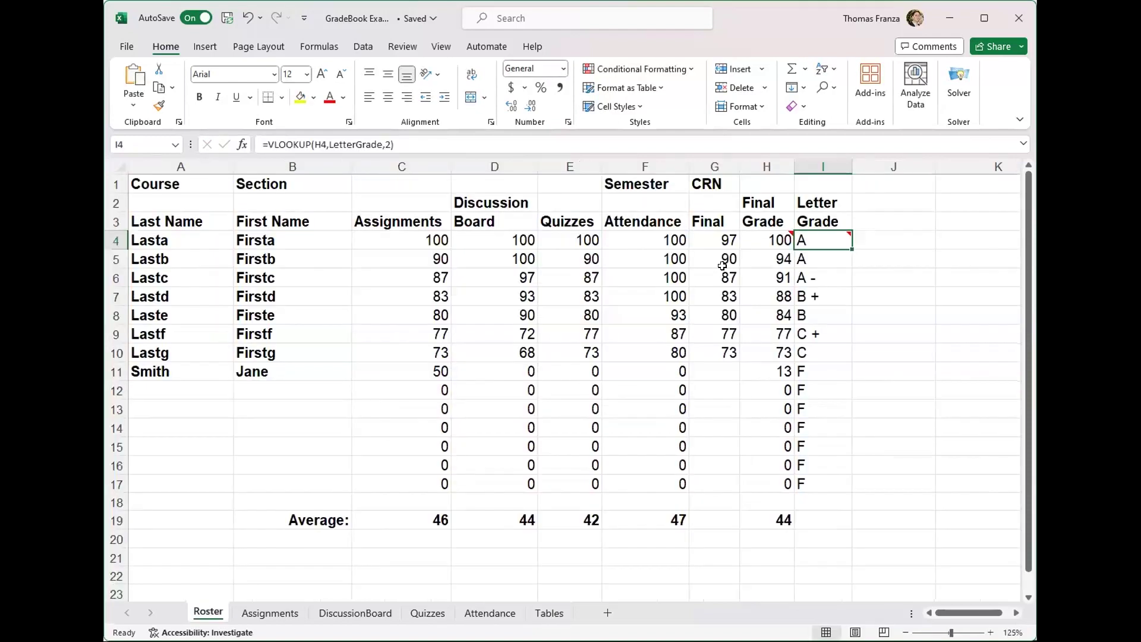
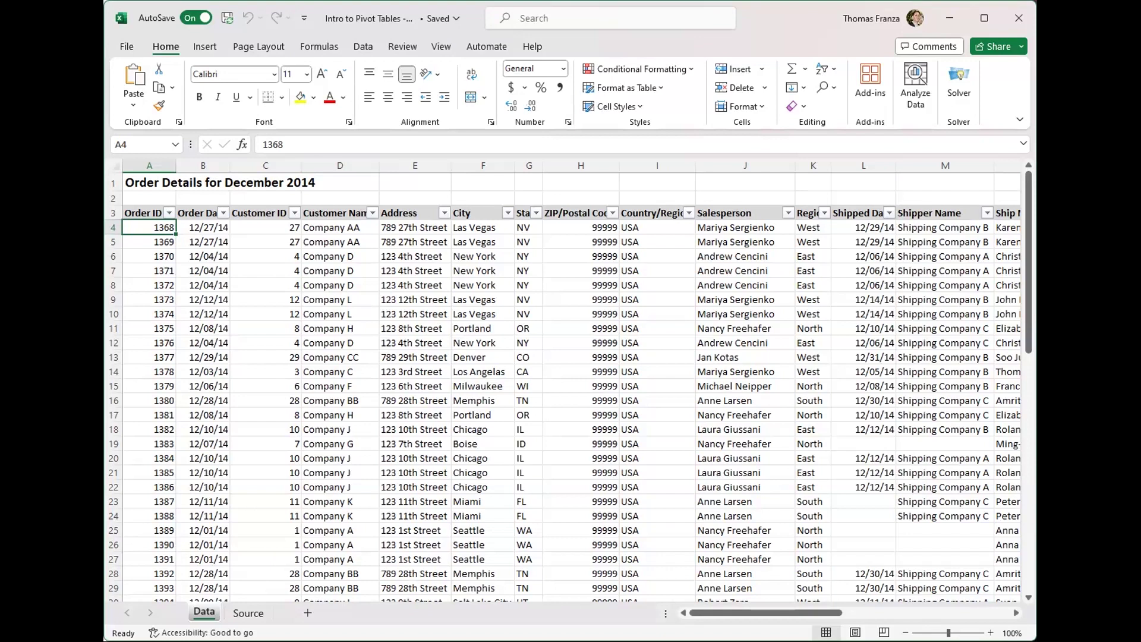
Step: Examine the December 2014 order records on the Data sheet, including the order IDs and dates in the first rows
left_click_drag(753, 619, 922, 388)
left_click_drag(1029, 345, 1029, 389)
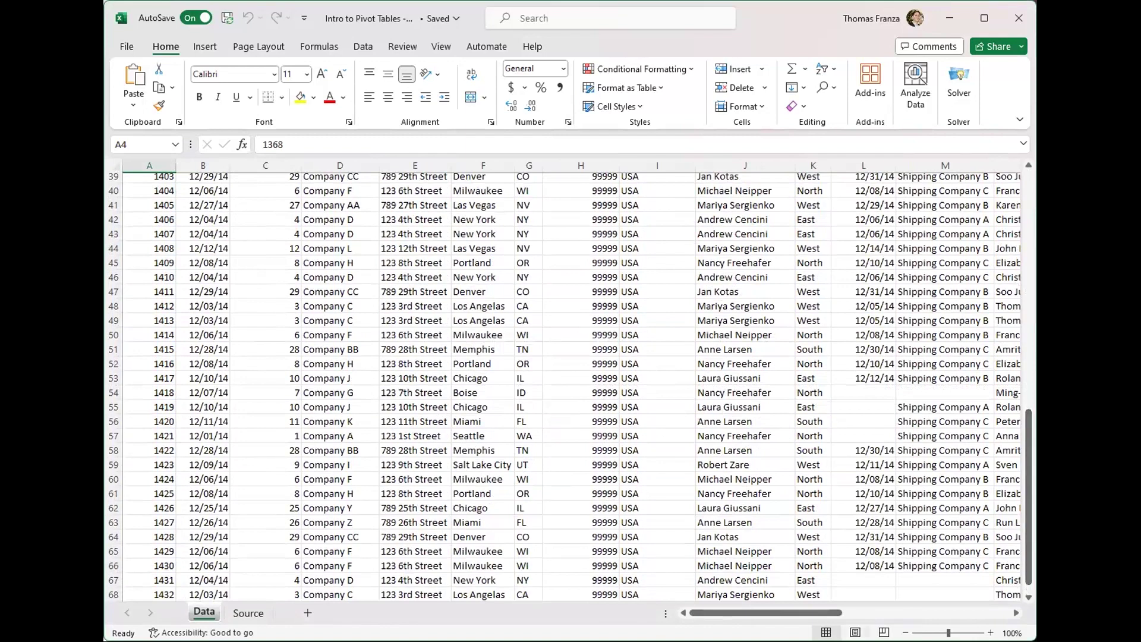
mouse_move(821, 618)
left_mouse_down()
mouse_move(915, 619)
mouse_move(822, 618)
left_mouse_up()
left_click_drag(1031, 505, 987, 207)
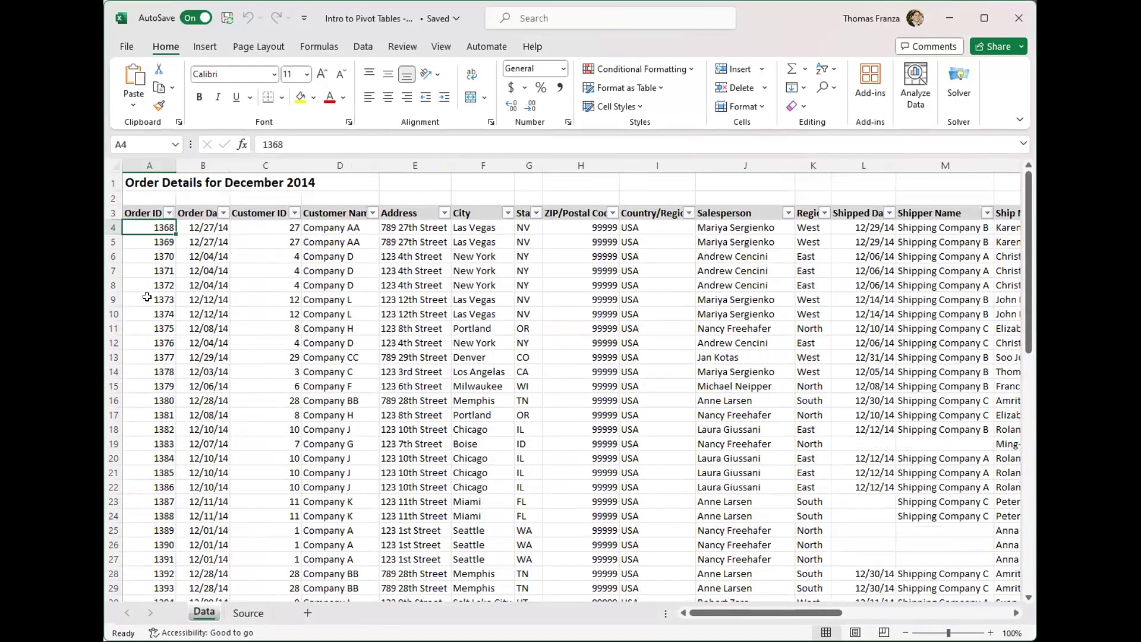
left_click(164, 256)
left_click(202, 256)
left_click(156, 242)
left_click(189, 236)
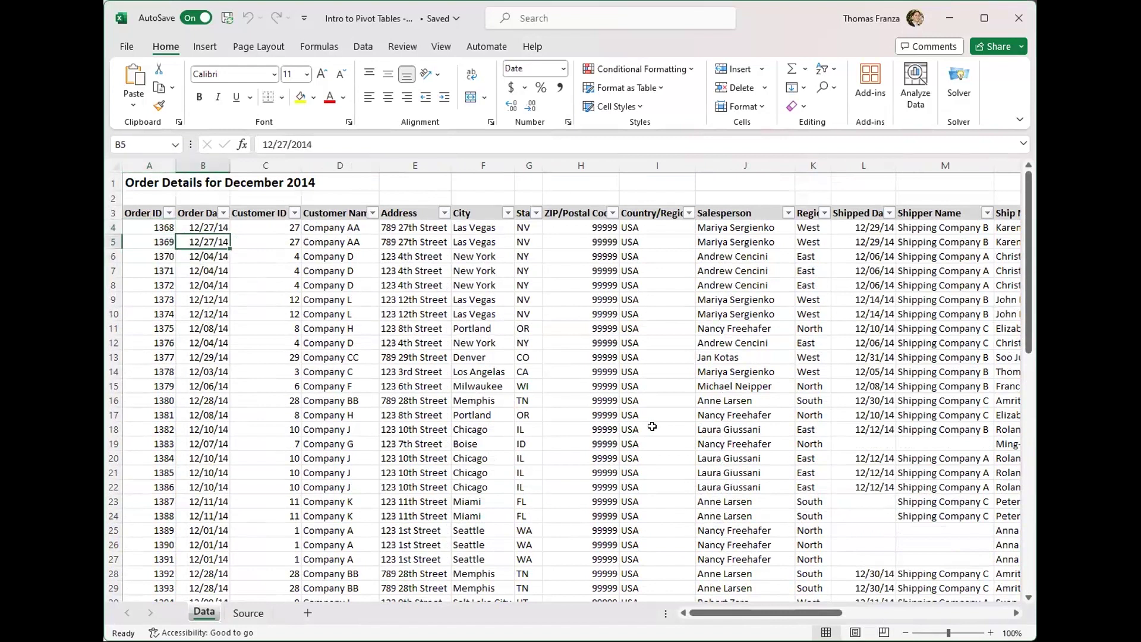
left_click(441, 184)
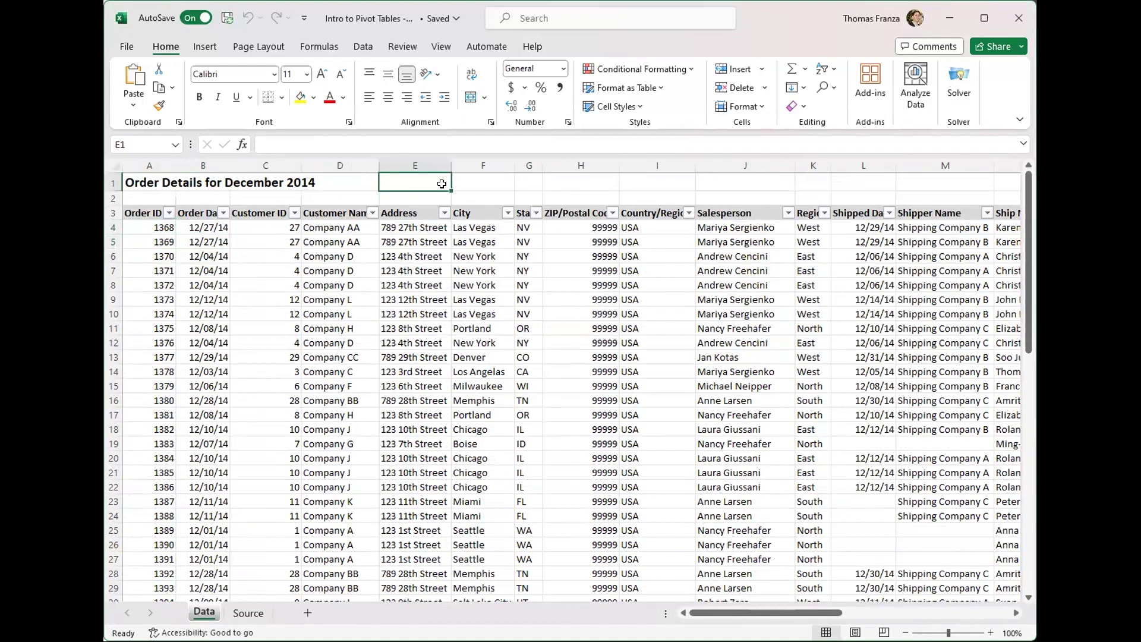
left_click(200, 49)
left_click(140, 78)
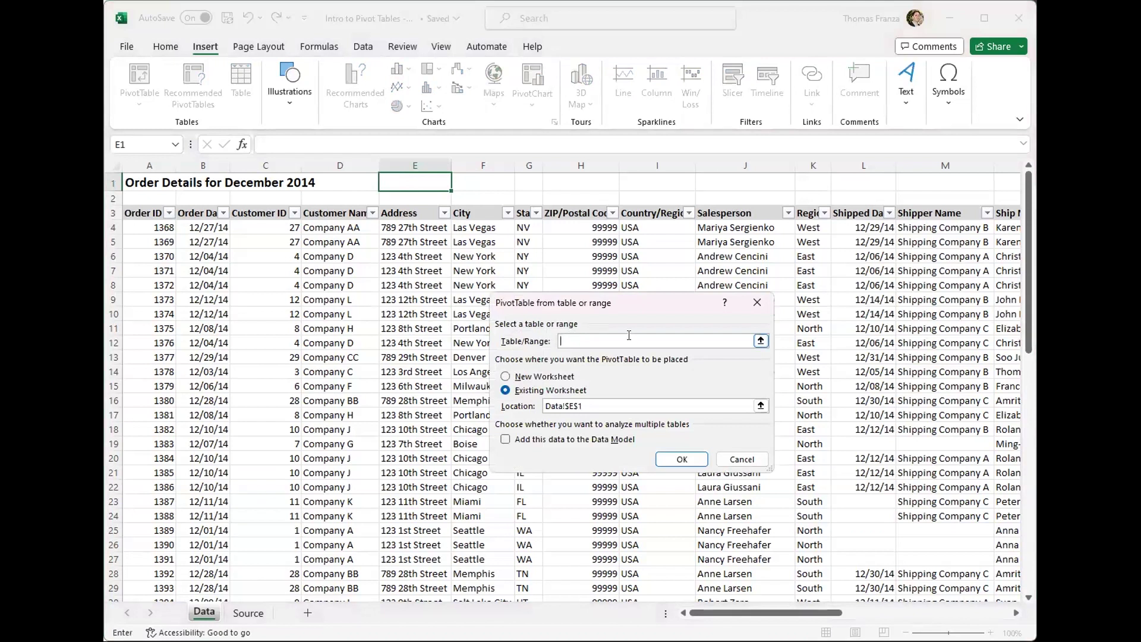
left_click(761, 341)
left_click(757, 303)
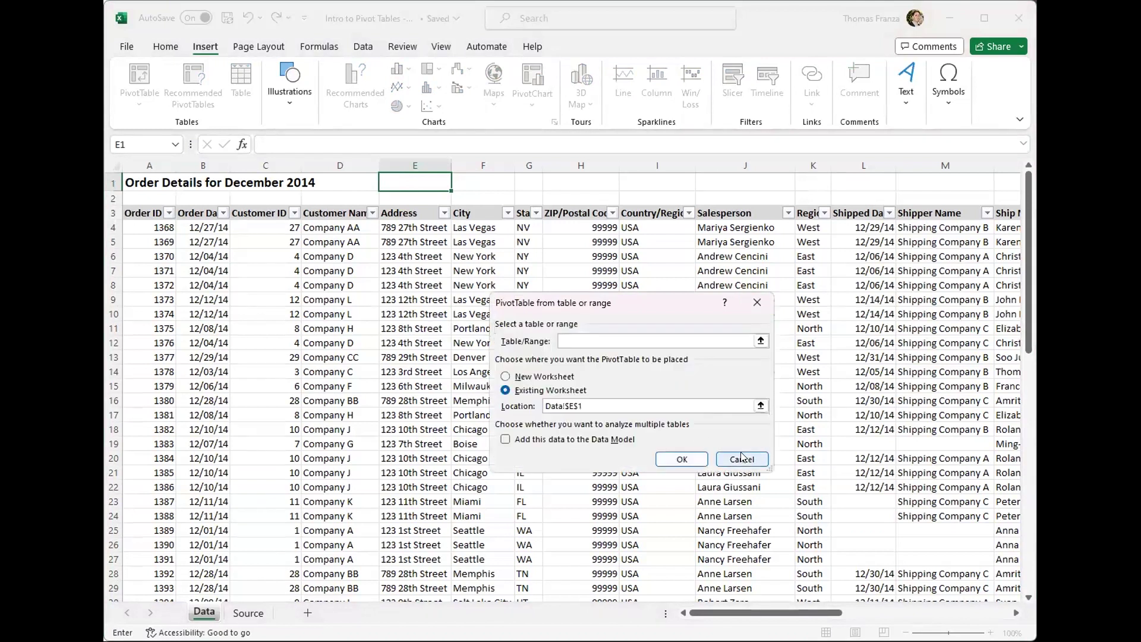
key("Escape")
Step: Create a PivotTable on a new worksheet from the order data in Data!$A$3:$Z$68
left_click(150, 228)
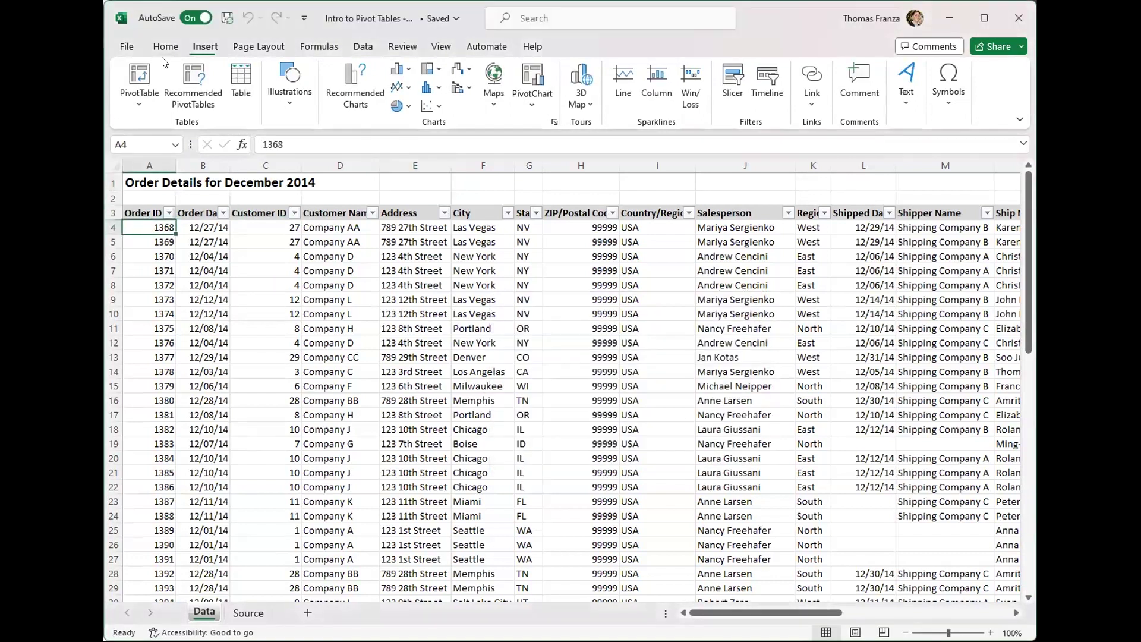
left_click(140, 75)
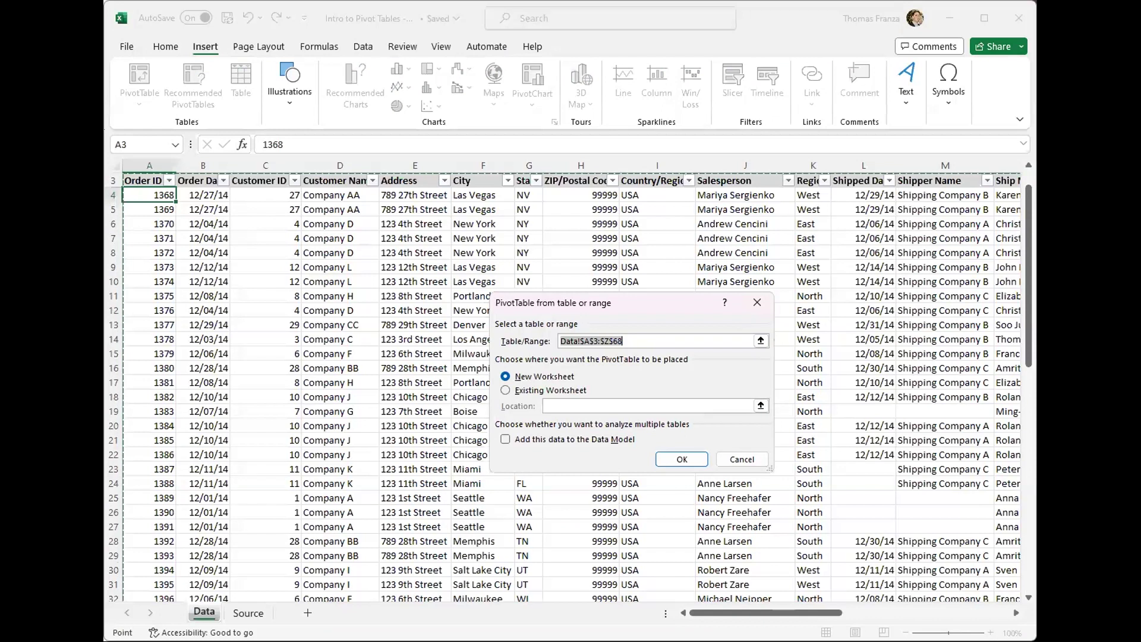
left_click(676, 459)
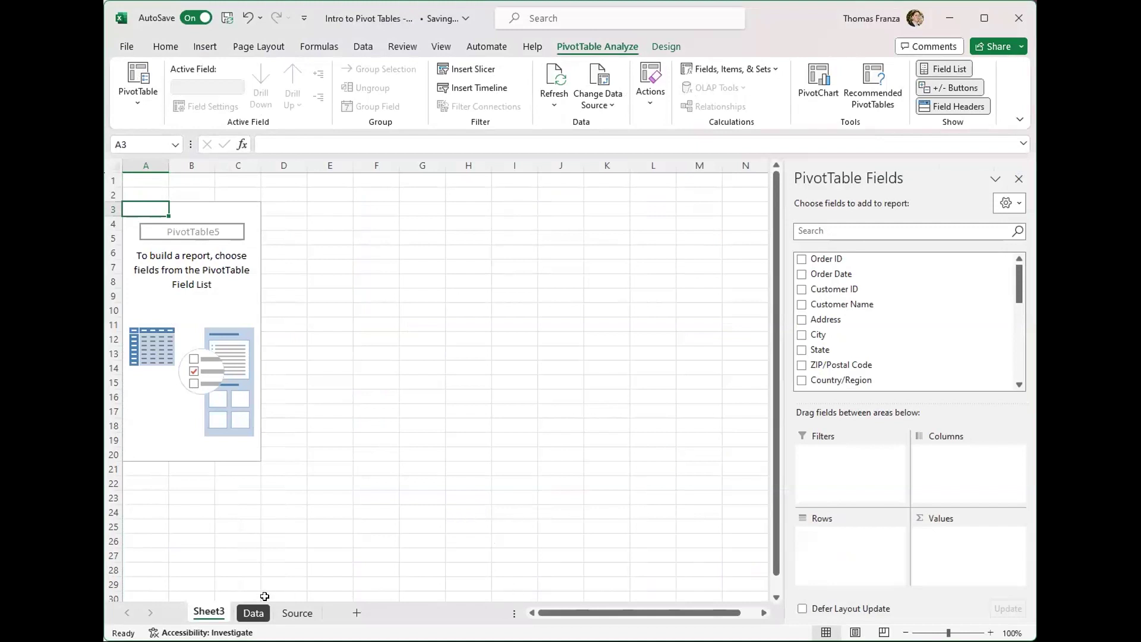
key("ctrl+Page_Down")
left_click(226, 618)
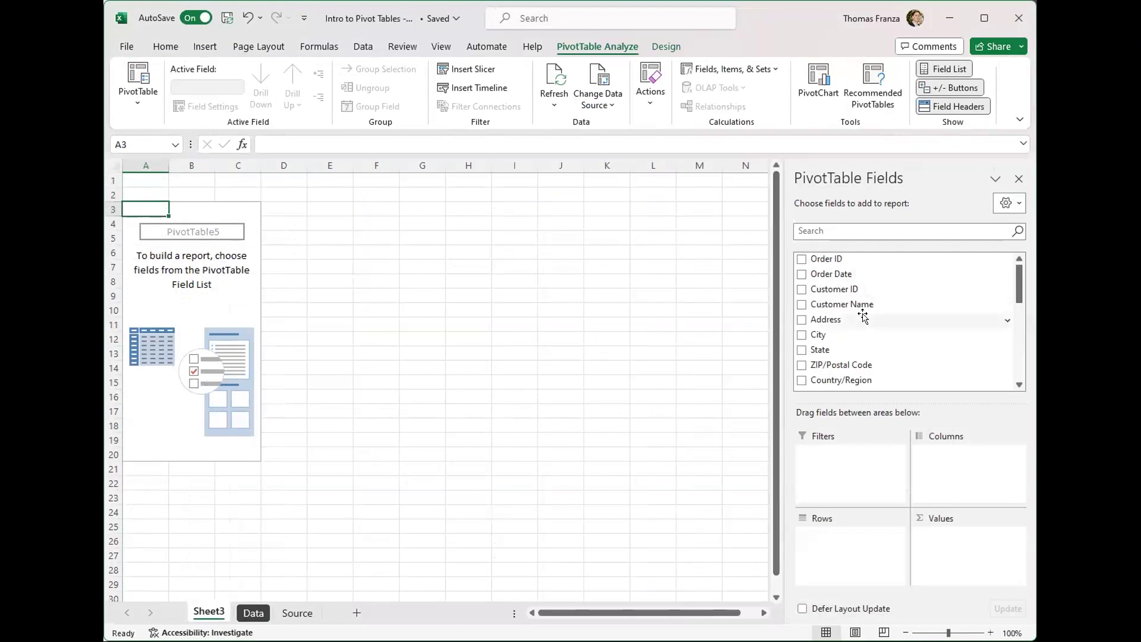
Step: Add Salesperson to the PivotTable's rows and Revenue to its values as a sum
scroll(947, 295, "down", 1)
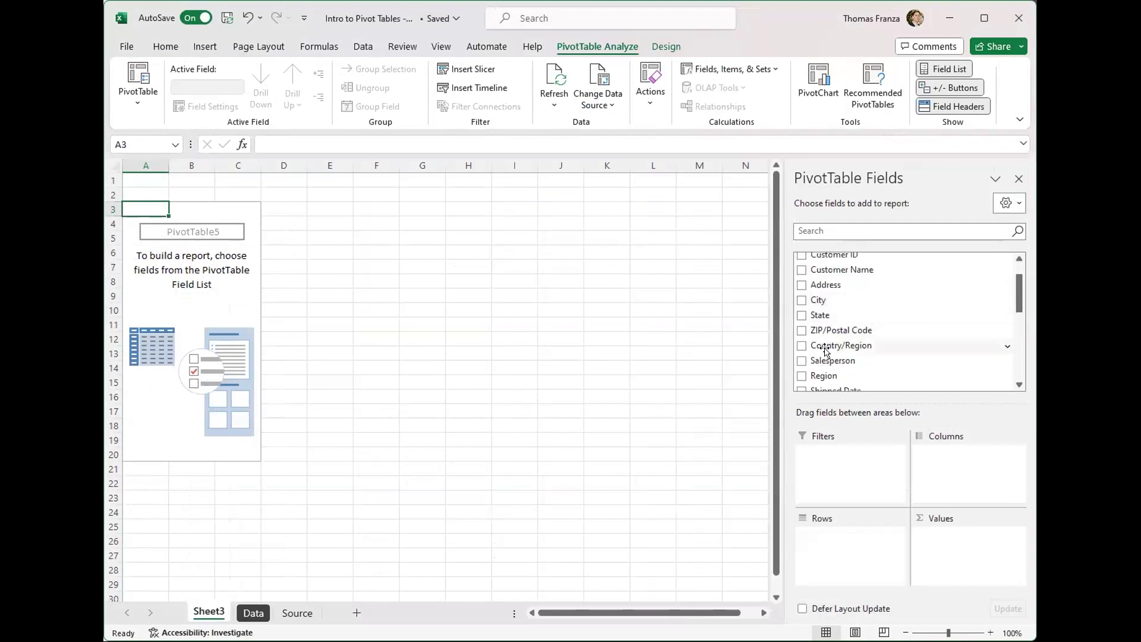
left_click(803, 361)
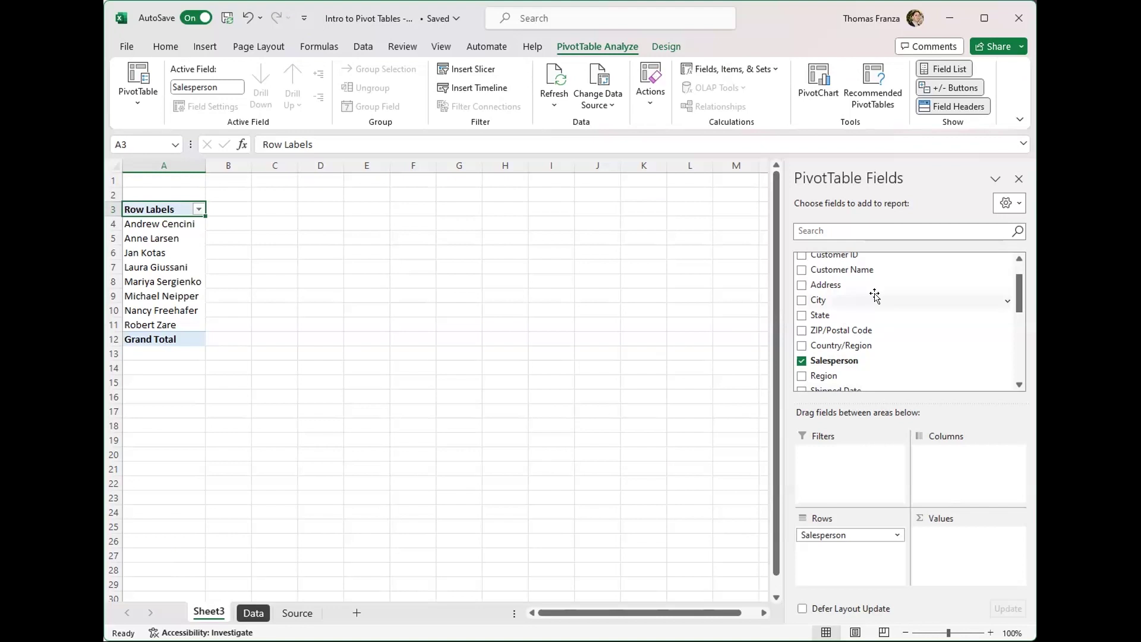
scroll(875, 296, "down", 5)
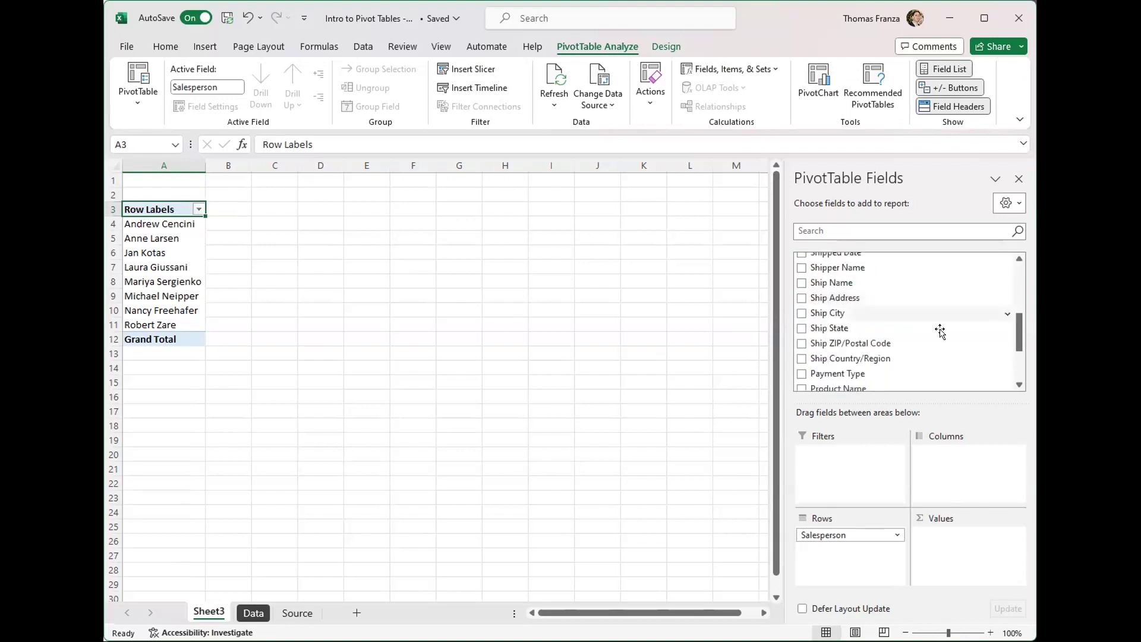
scroll(884, 294, "down", 2)
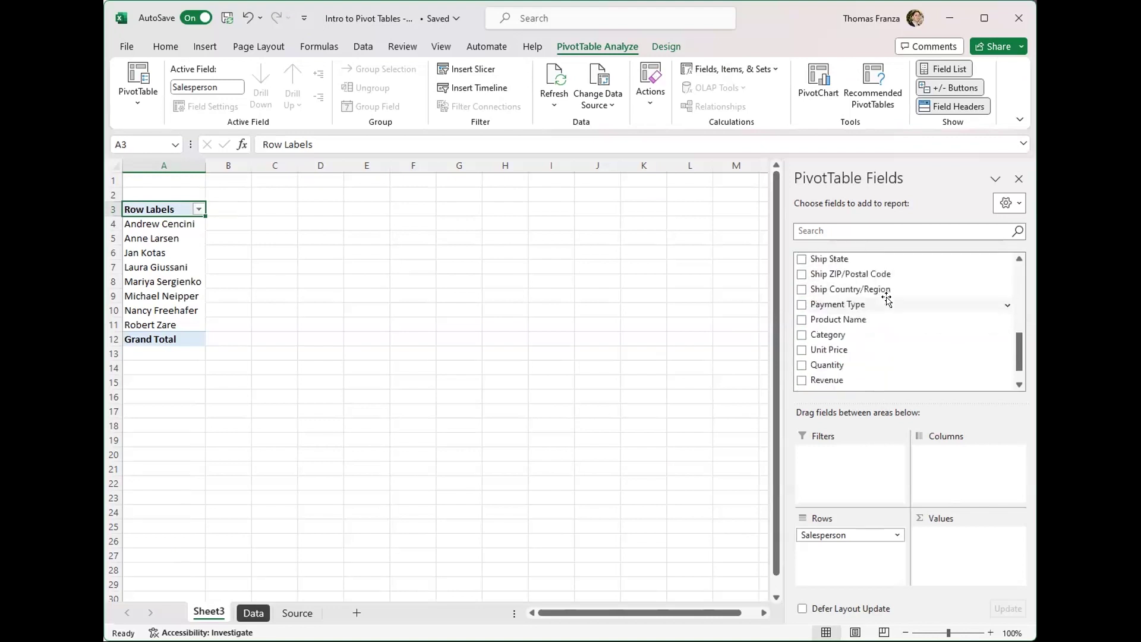
left_click(801, 350)
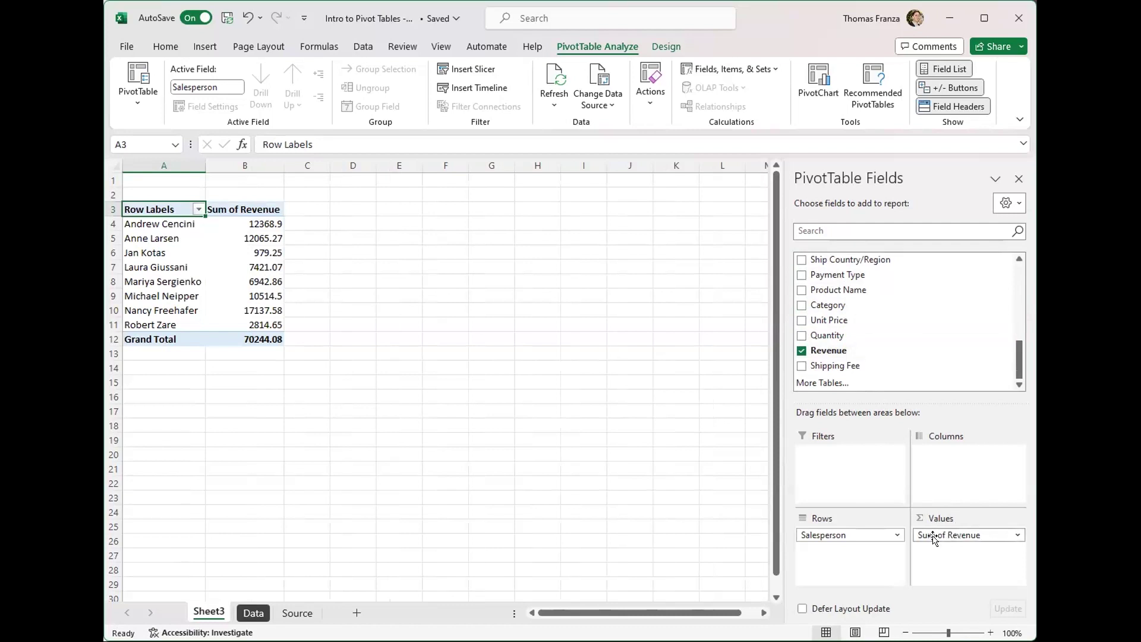
left_click(1017, 535)
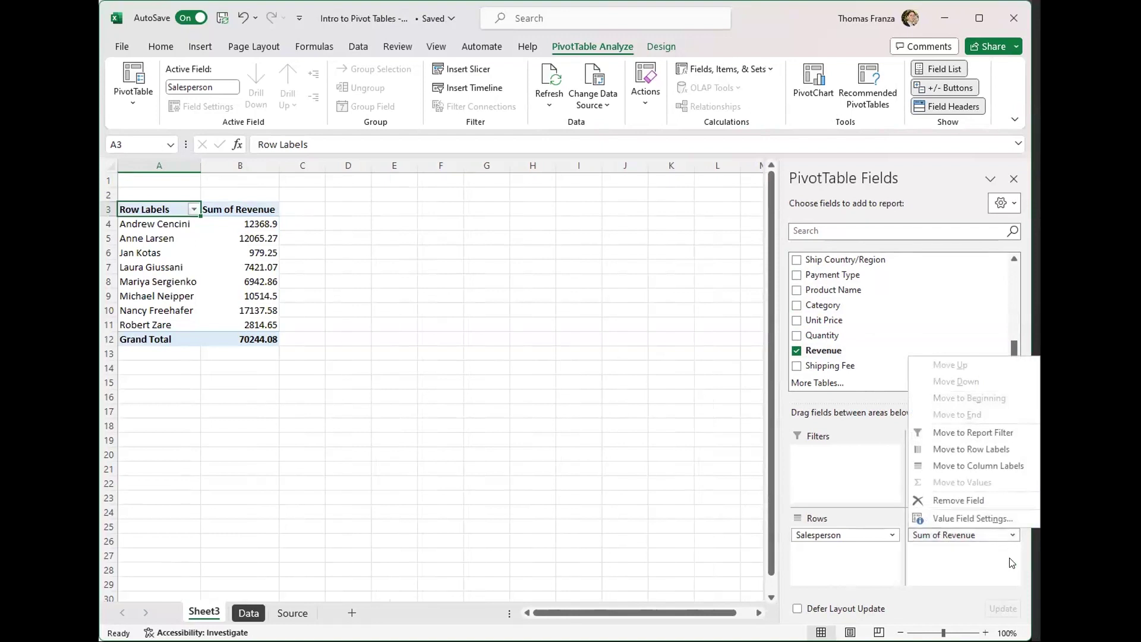
left_click(903, 541)
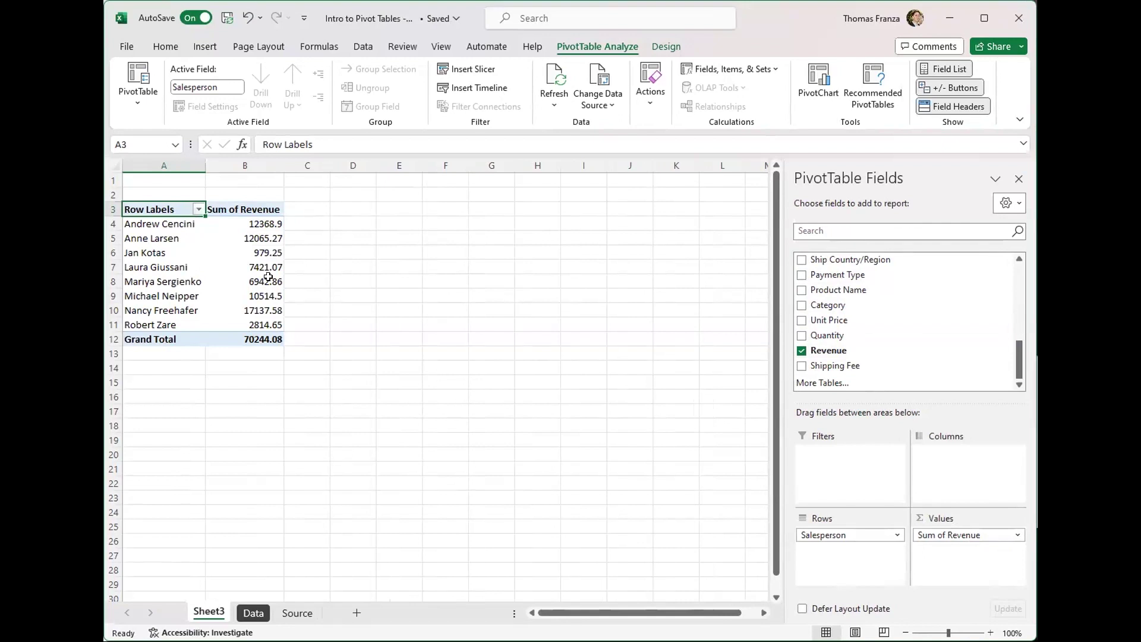
Step: Examine the salesperson rows in the PivotTable and the revenue sum for the first salesperson
left_click(153, 226)
left_click(153, 254)
left_click(153, 268)
left_click(150, 282)
left_click(149, 297)
left_click(148, 310)
left_click(150, 325)
left_click(259, 223)
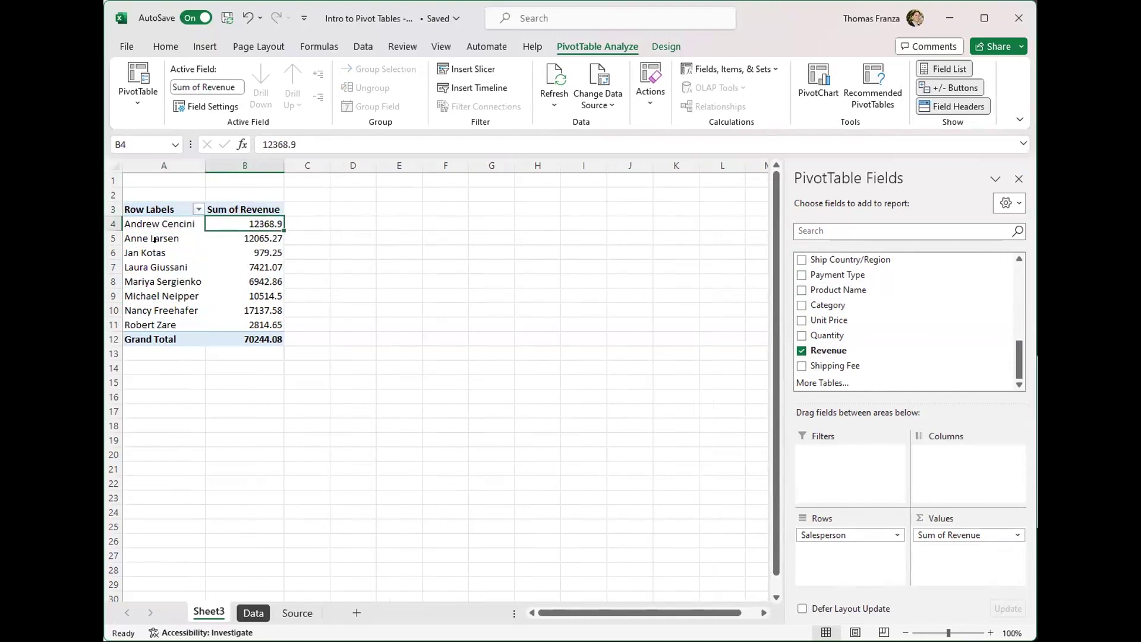
left_click(169, 225)
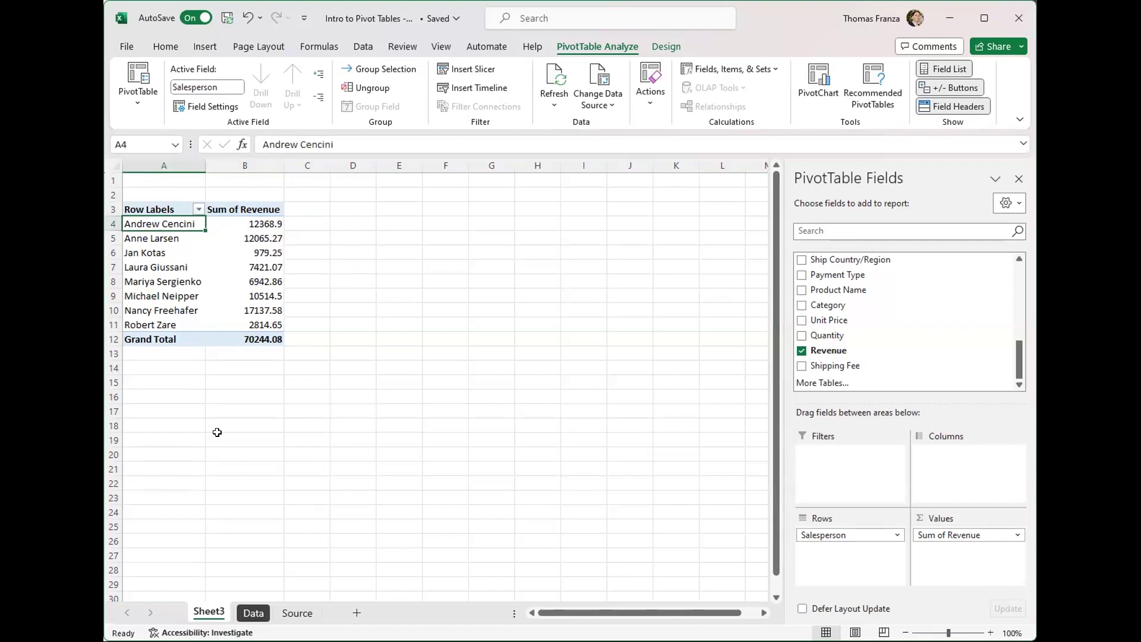
Step: Filter the Salesperson column on the Data sheet to show only the first salesperson in the filter list
left_click(249, 613)
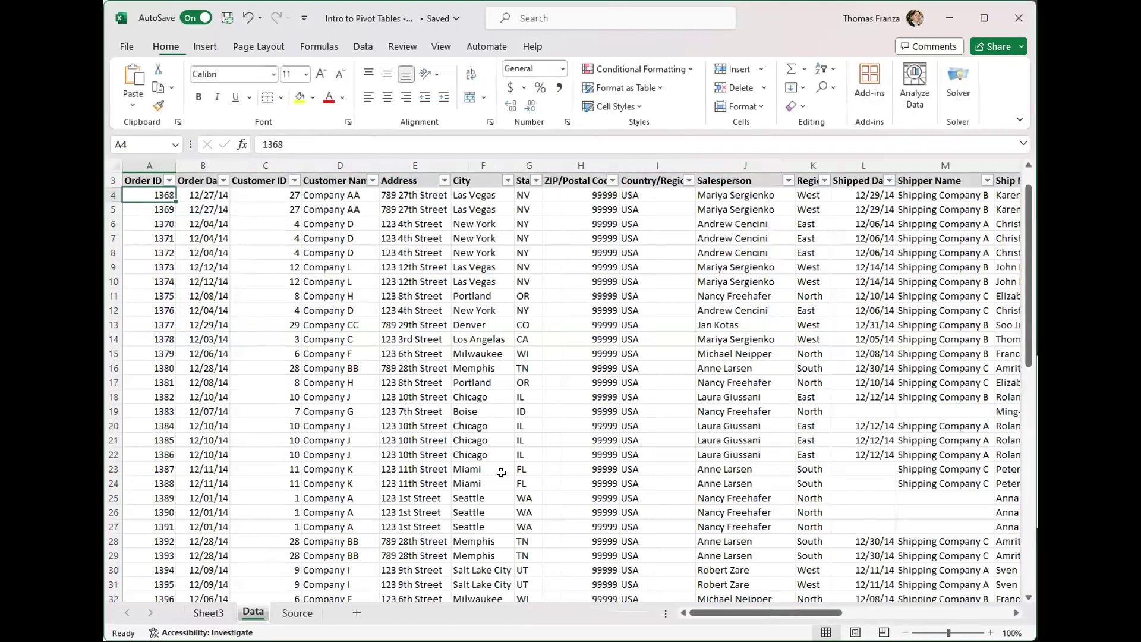
left_click(1015, 614)
left_click(1016, 615)
left_click(1015, 614)
left_click(1016, 614)
left_click(1015, 614)
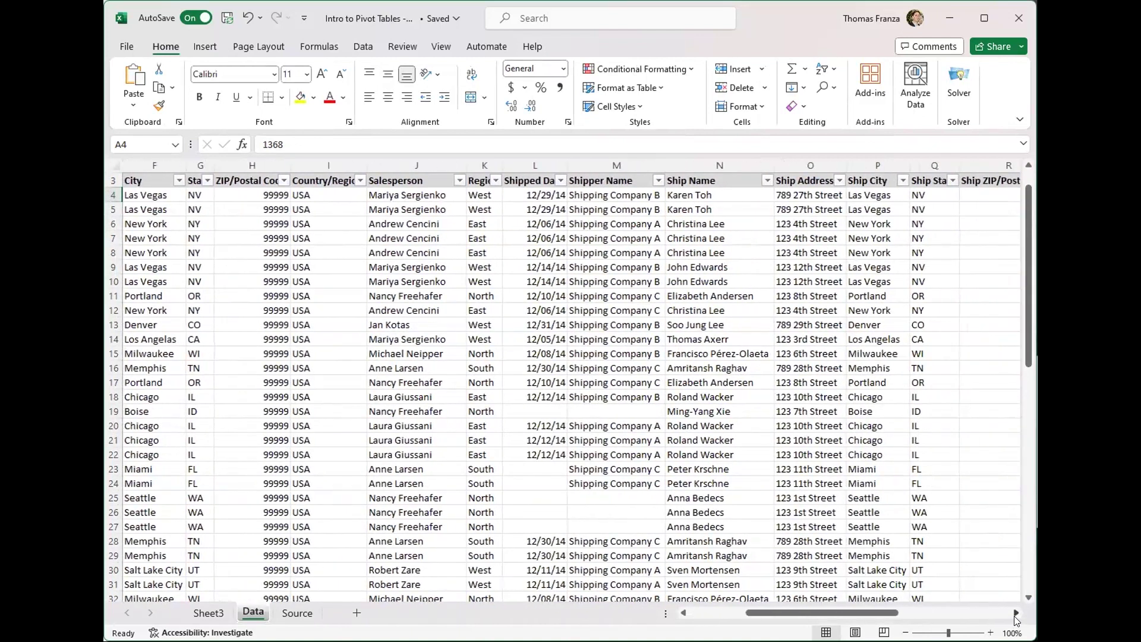
left_click(459, 180)
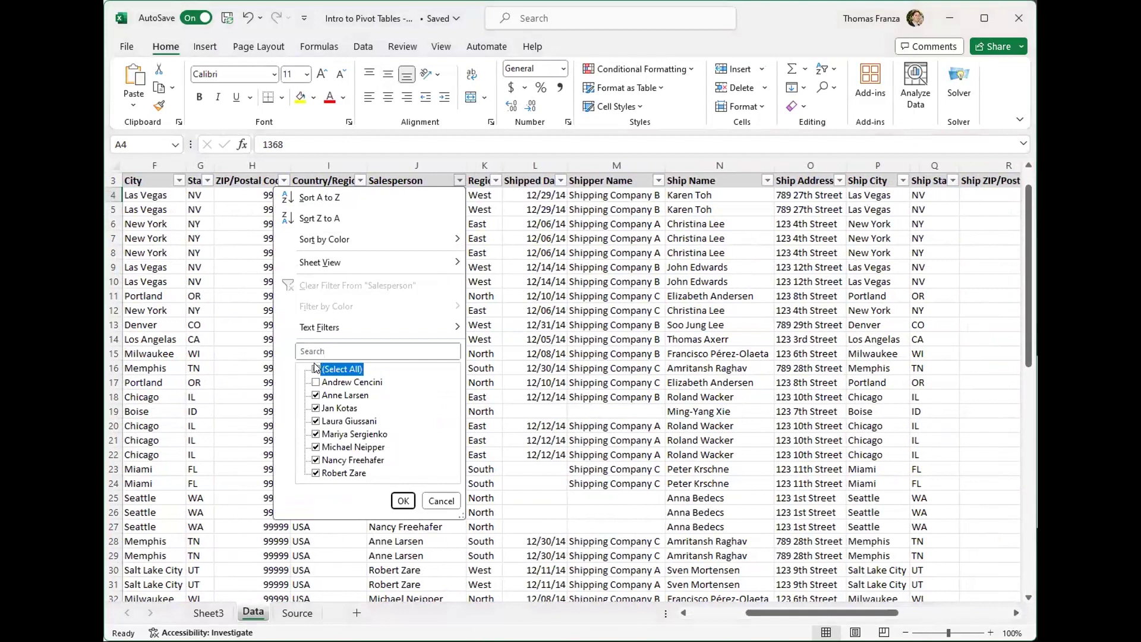
left_click(316, 369)
left_click(316, 382)
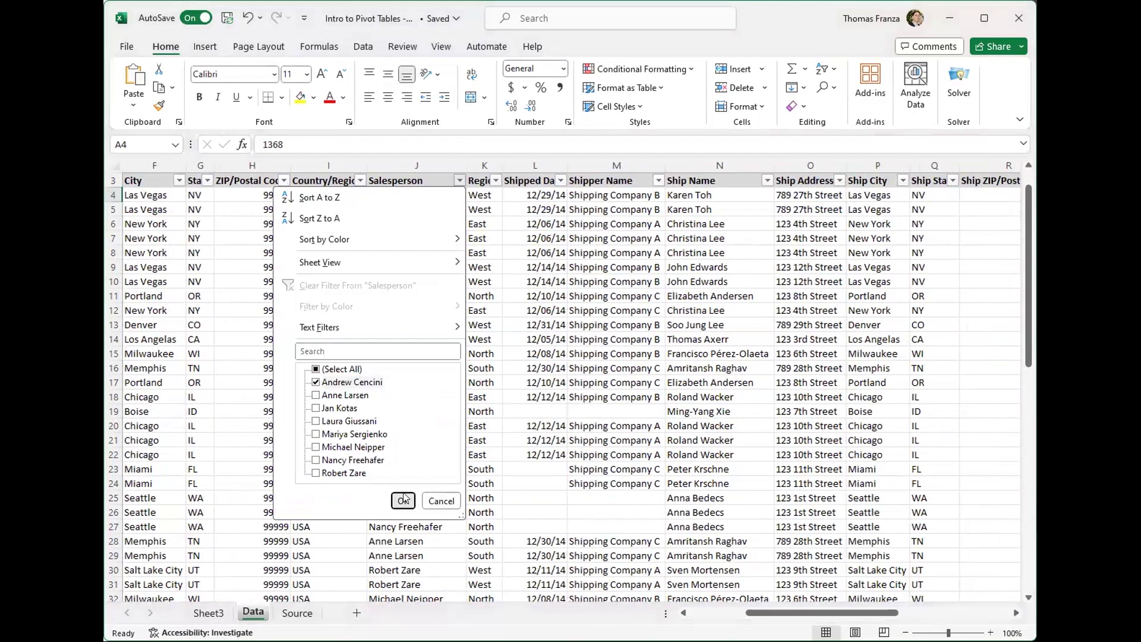
left_click(403, 501)
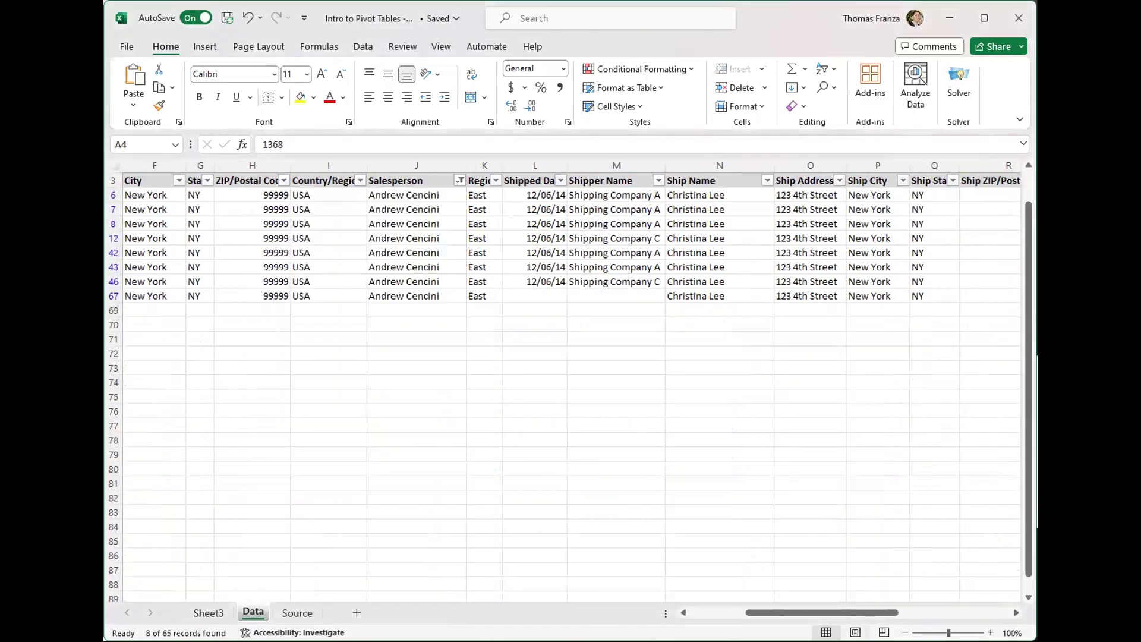
Step: Check the sum of the filtered Revenue cells Y6:Y67 against the same salesperson's revenue in cell B4 of the PivotTable on Sheet3
left_click_drag(856, 613, 1006, 622)
left_click_drag(921, 194, 940, 297)
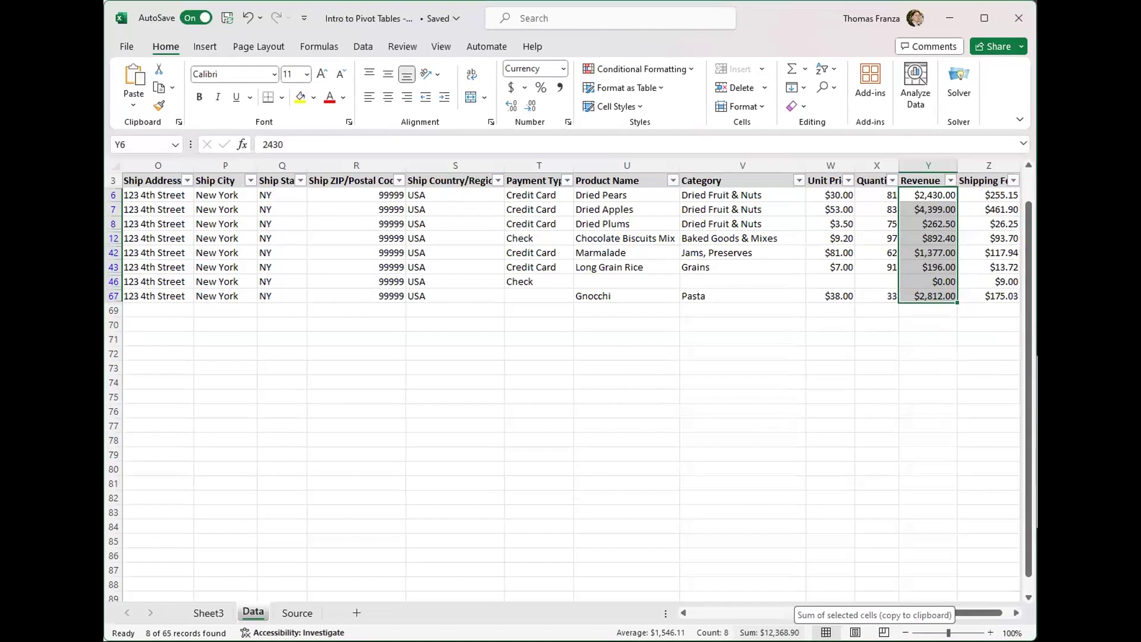
left_click(209, 614)
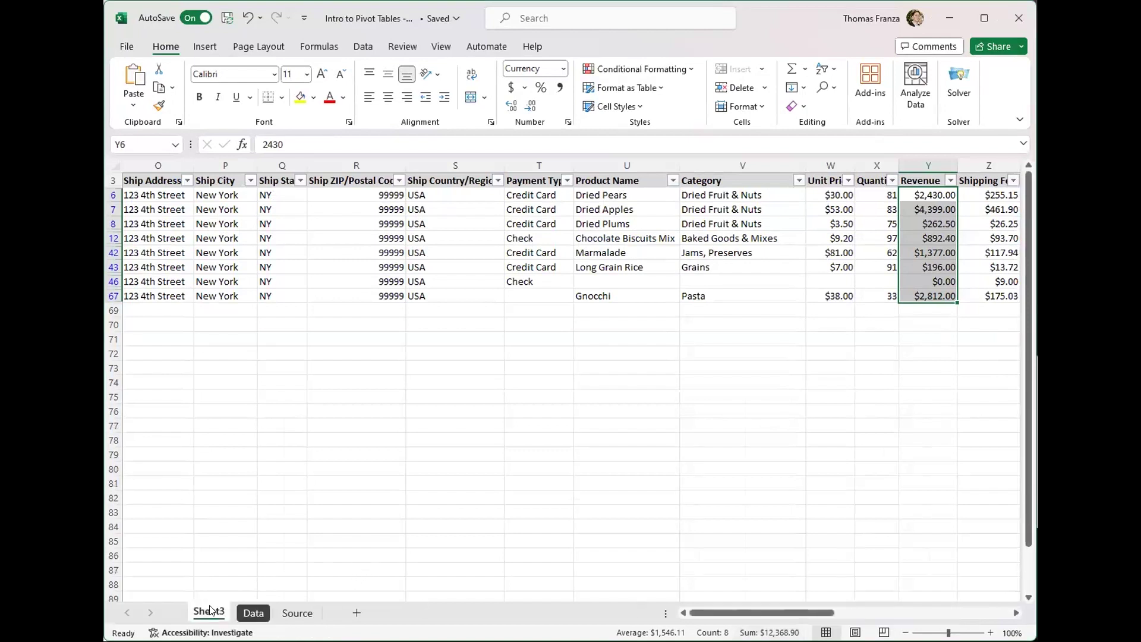
left_click(280, 222)
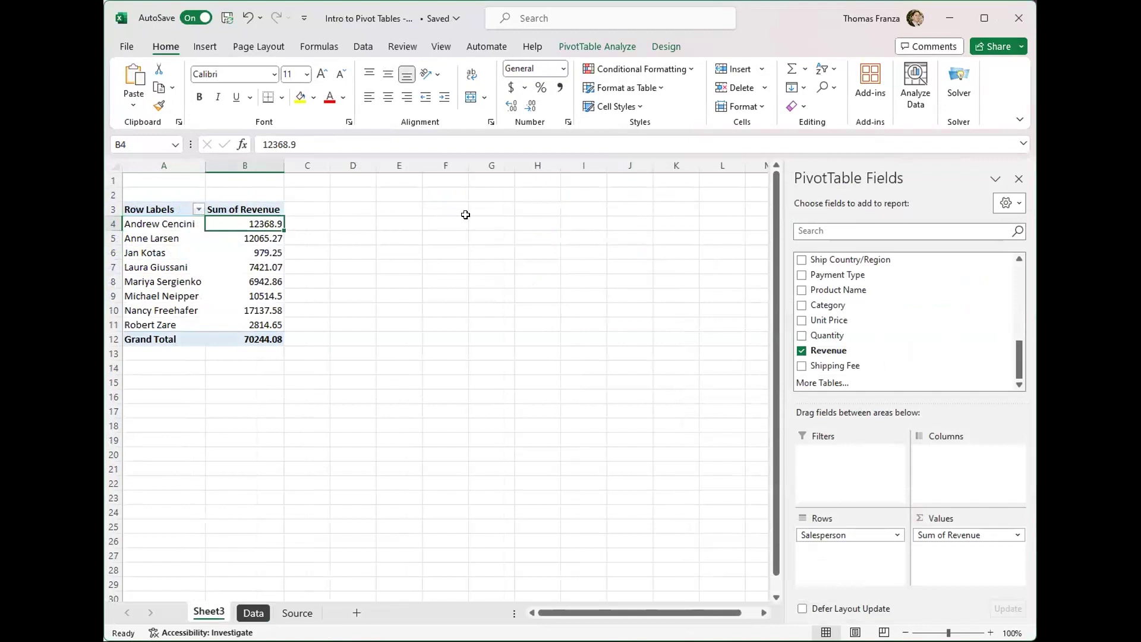
Step: Reset the Salesperson filter on the Data sheet to include all salespeople
left_click(254, 613)
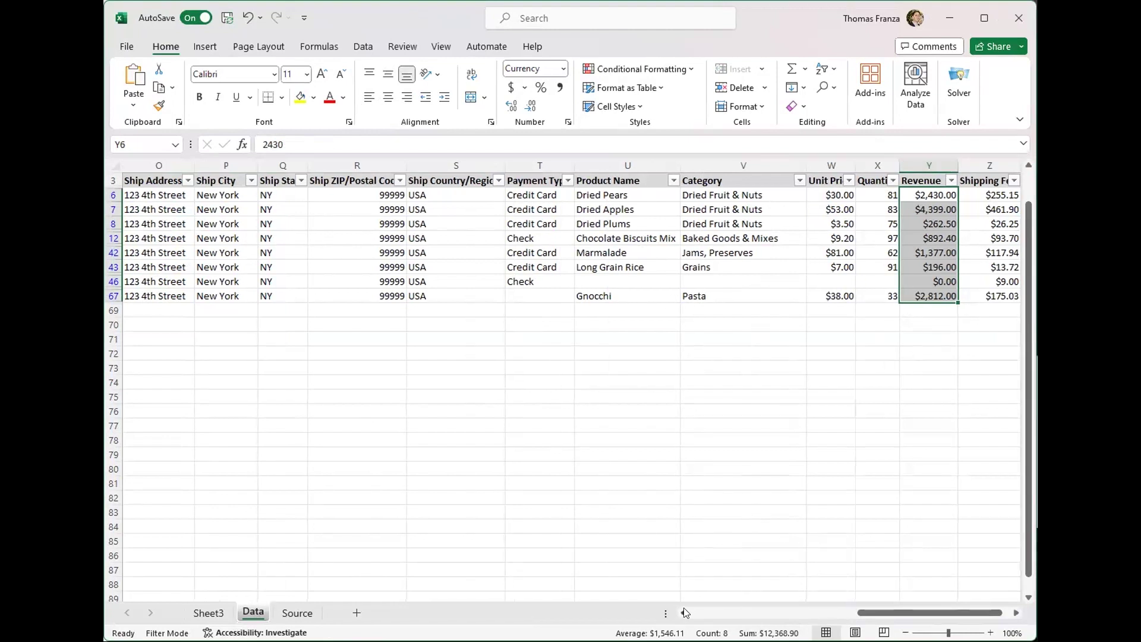
left_click(684, 613)
left_click_drag(684, 612, 684, 612)
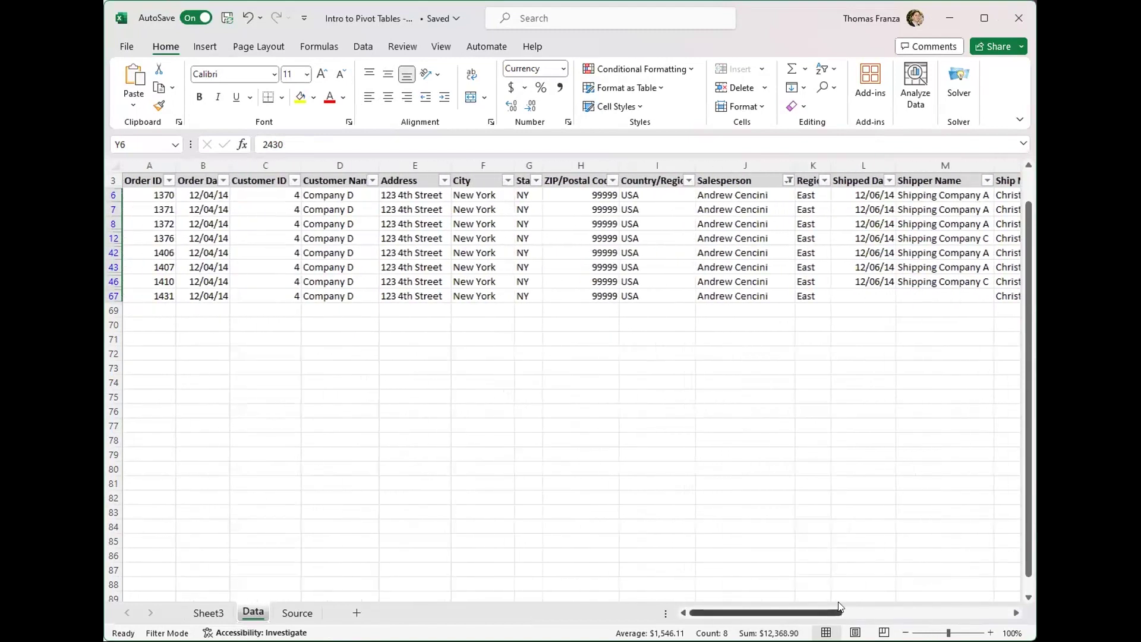
left_click_drag(1013, 612, 1014, 613)
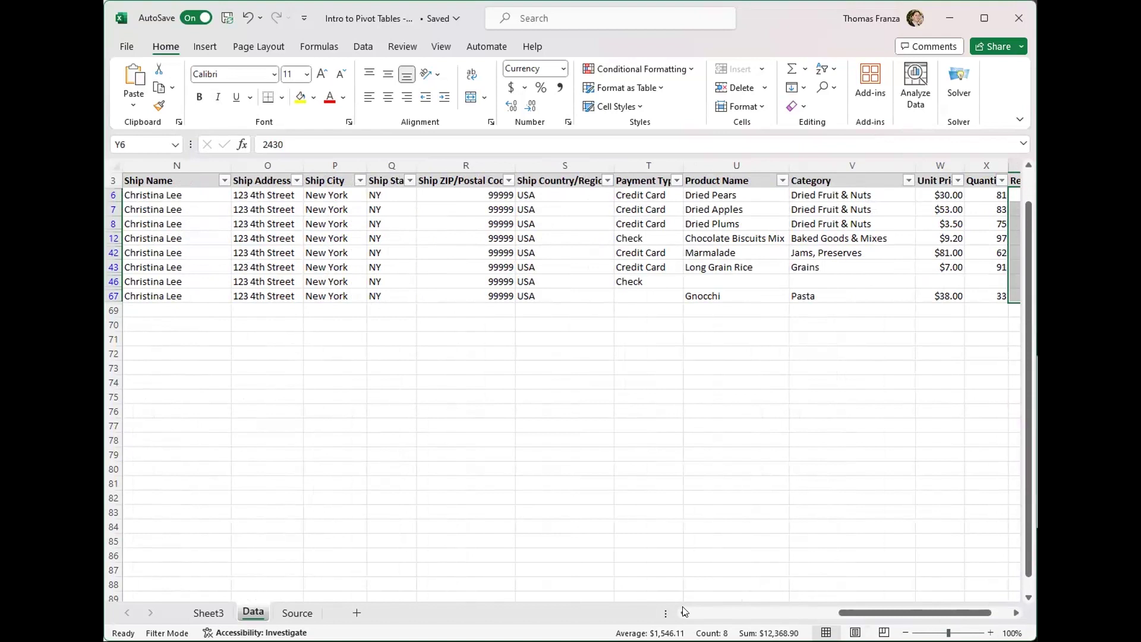
scroll(684, 612, "left", 2)
scroll(685, 612, "left", 1)
scroll(685, 612, "left", 4)
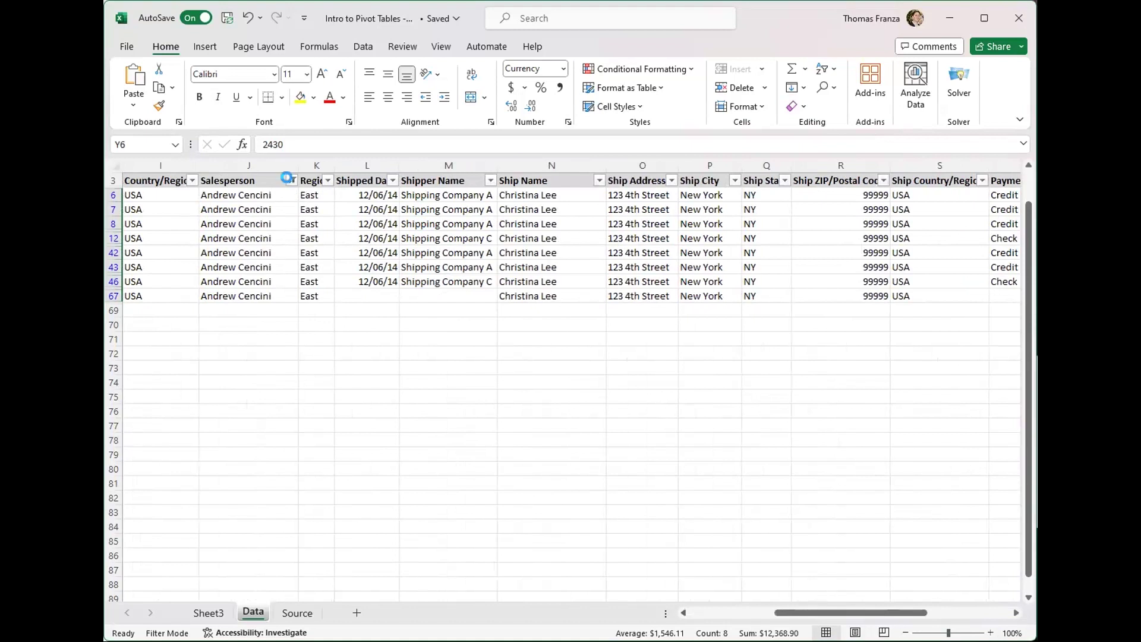
left_click(290, 179)
left_click(148, 383)
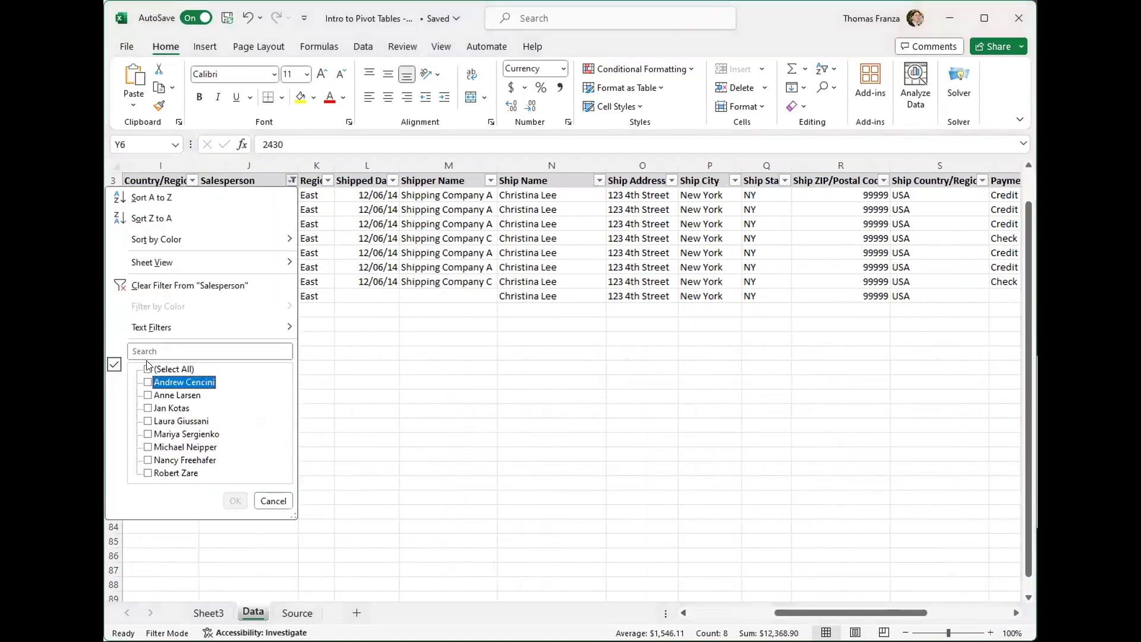
left_click(148, 368)
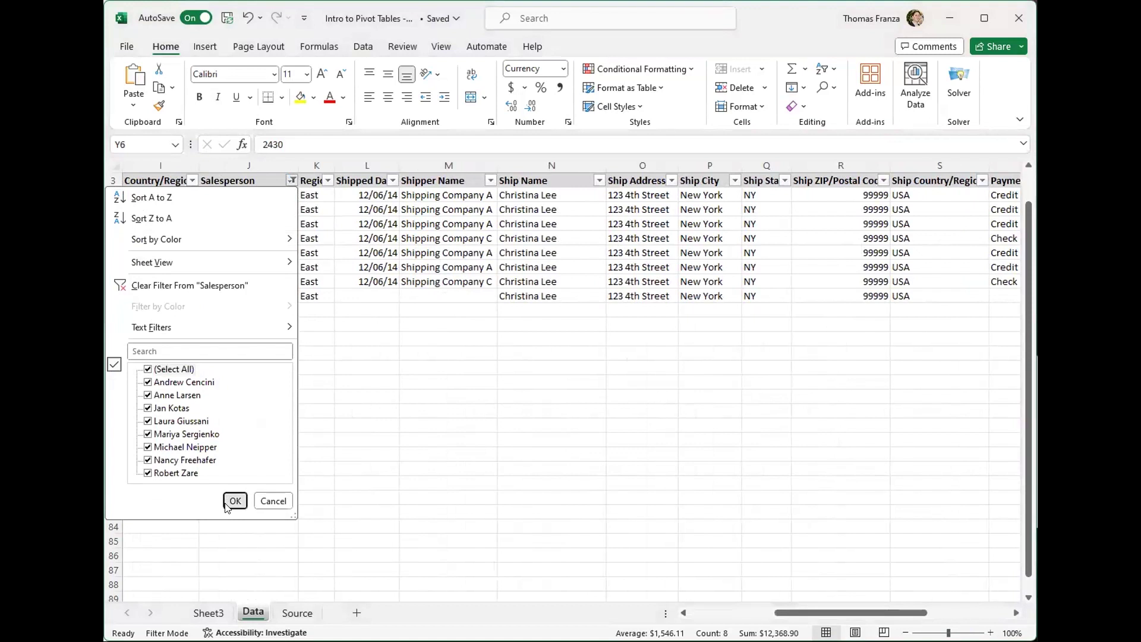
left_click(224, 503)
Step: Format the PivotTable's revenue values in B4:B12 on Sheet3 as Currency with the $ symbol and 0 decimal places
left_click(209, 612)
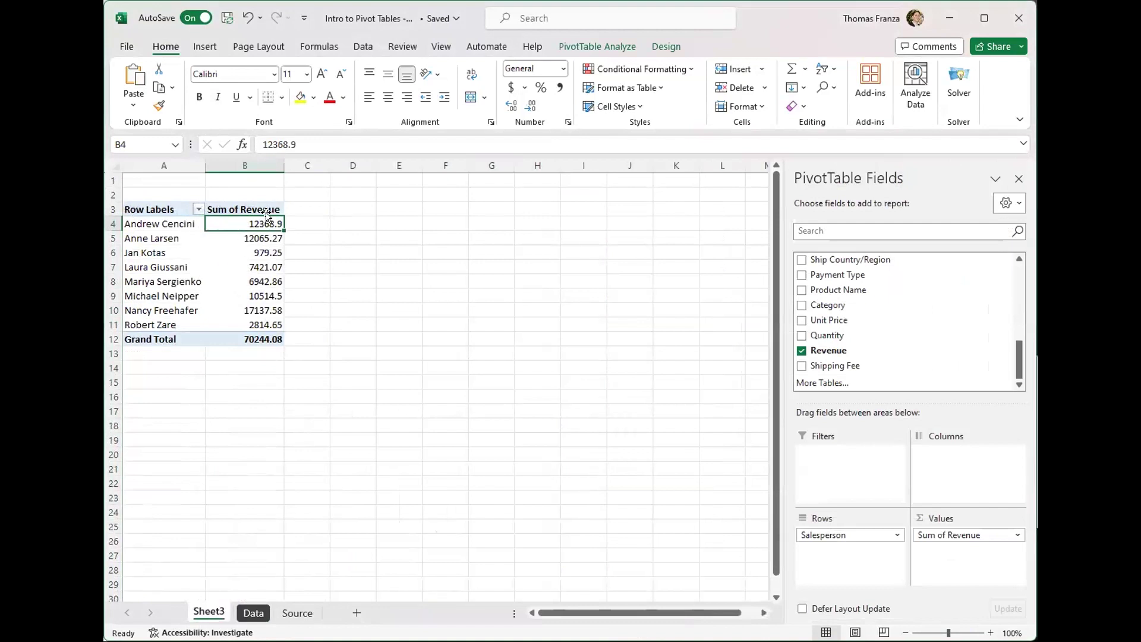
mouse_move(247, 218)
left_click_drag(247, 219, 256, 340)
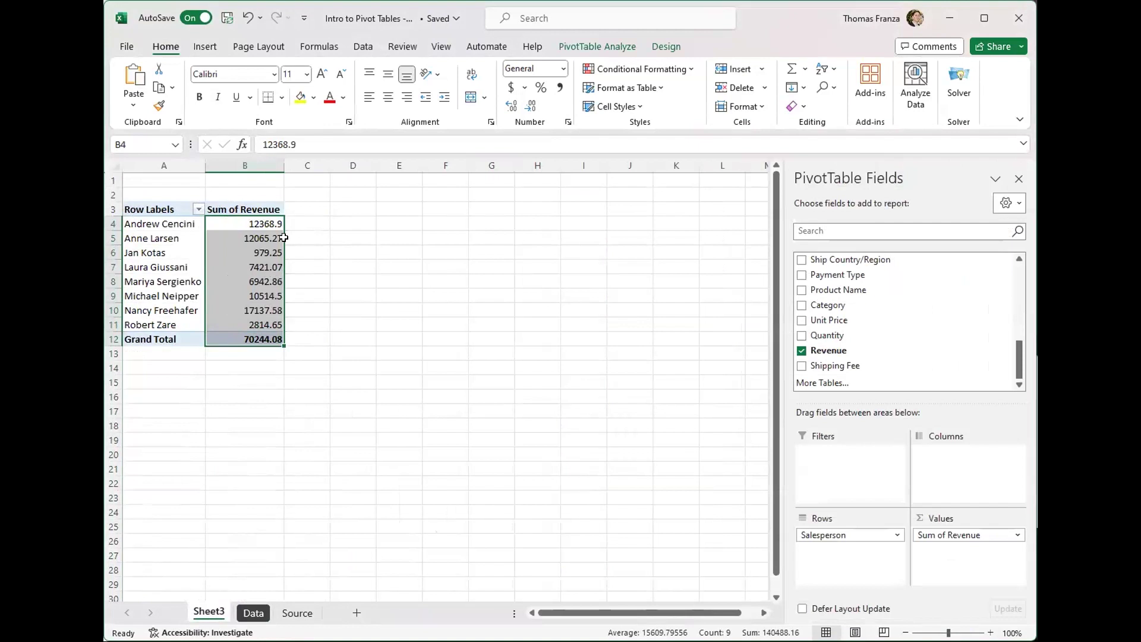
right_click(249, 240)
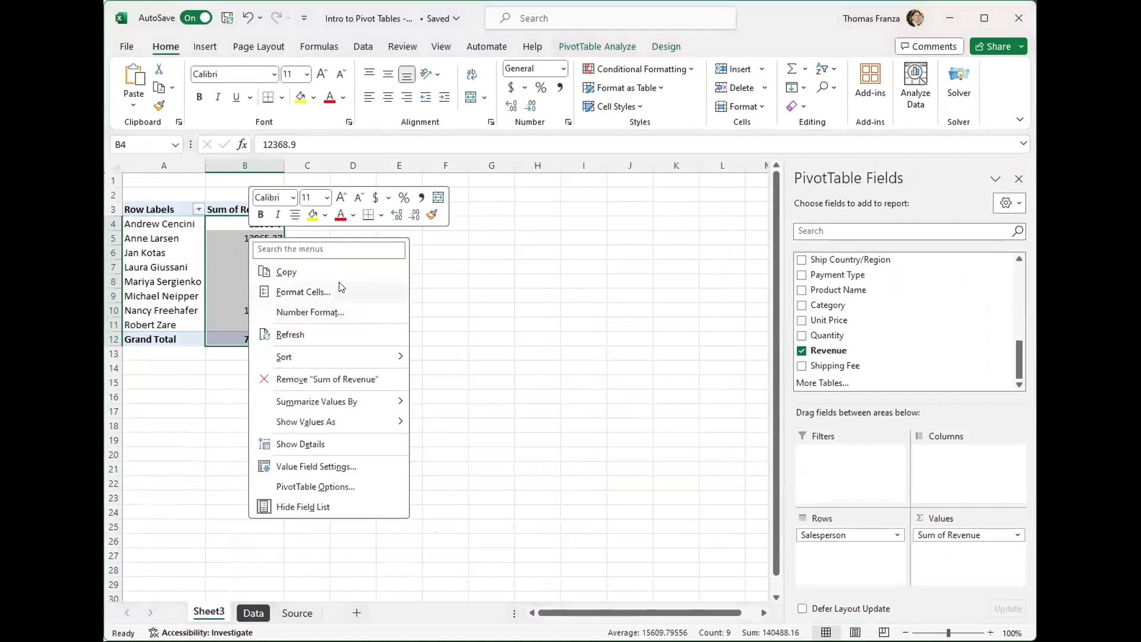
left_click(303, 291)
left_click(178, 187)
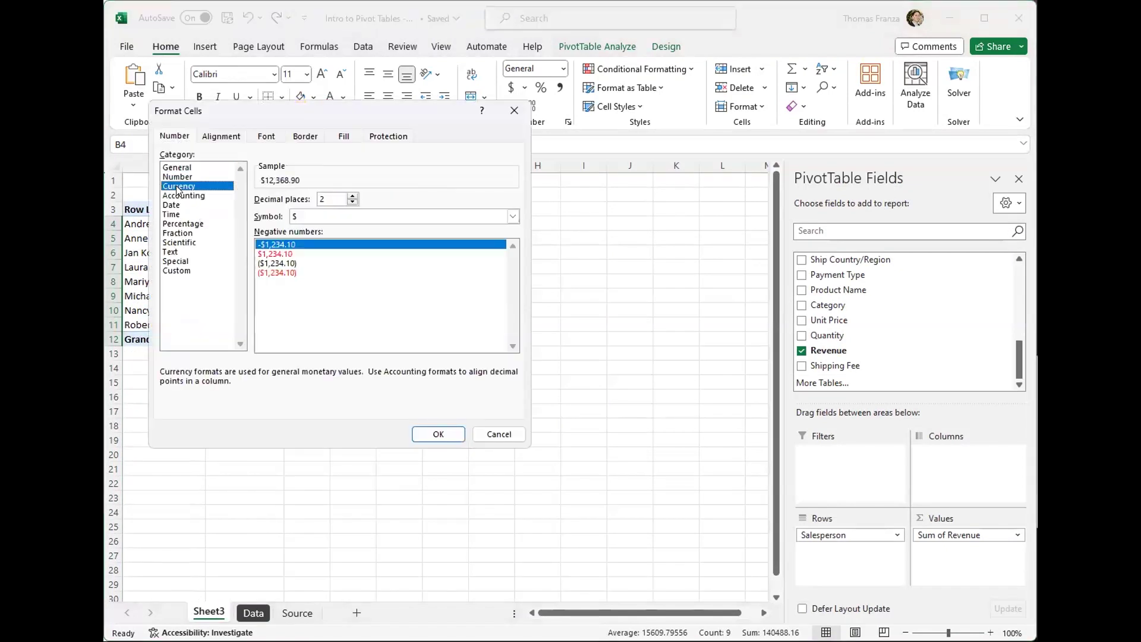
left_click(352, 202)
left_click(353, 203)
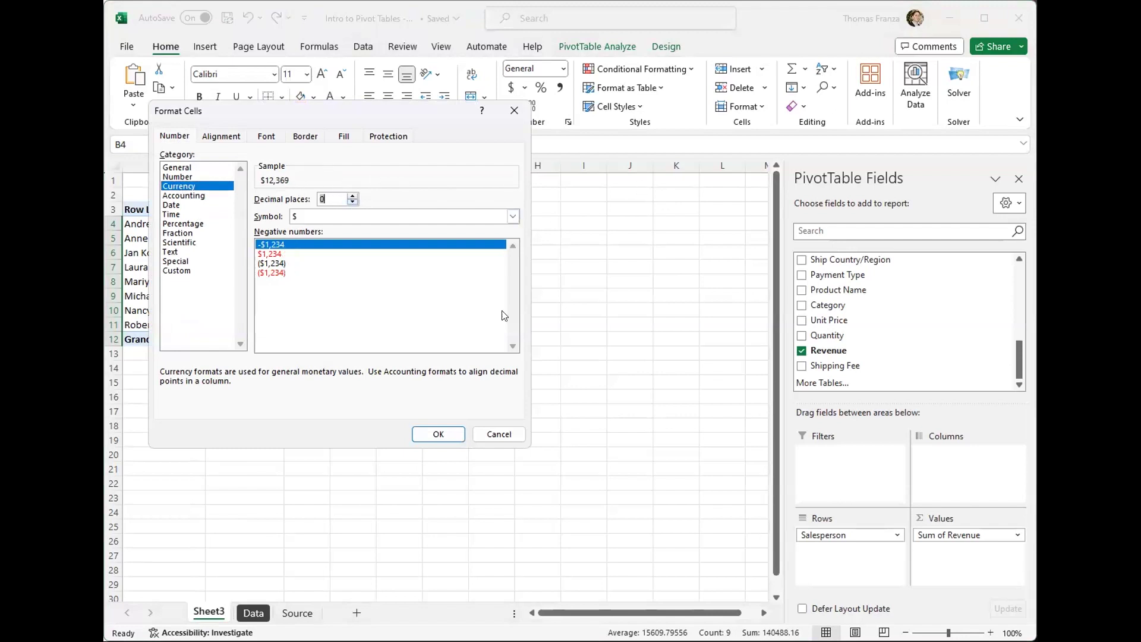
left_click(438, 431)
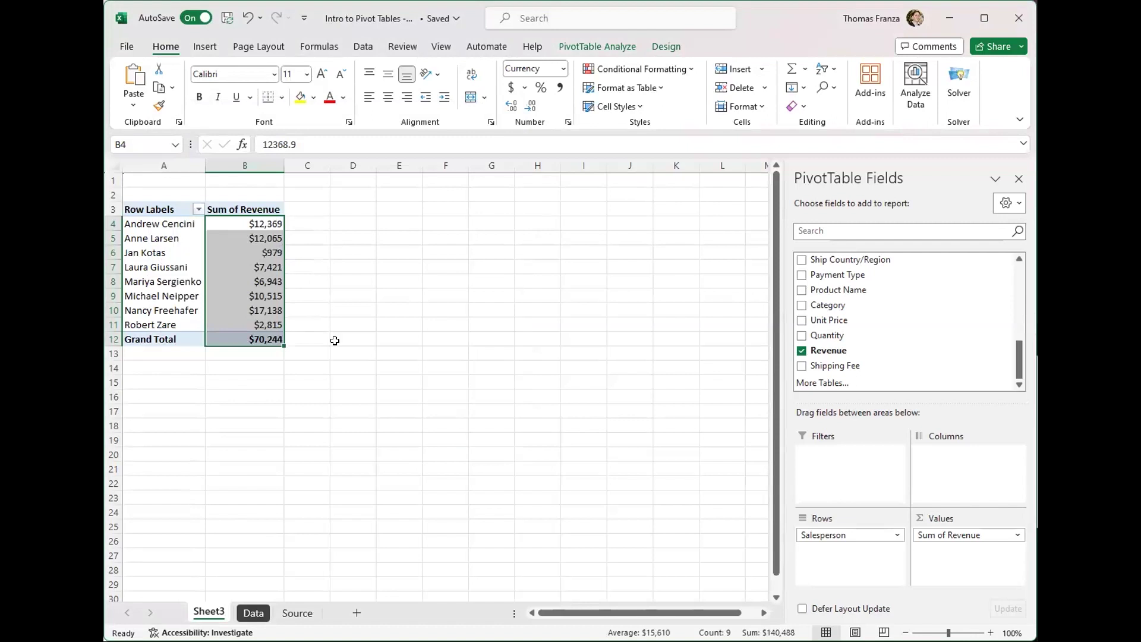
Step: Sort the PivotTable's salespeople by Sum of Revenue from largest to smallest
left_click(228, 225)
right_click(229, 224)
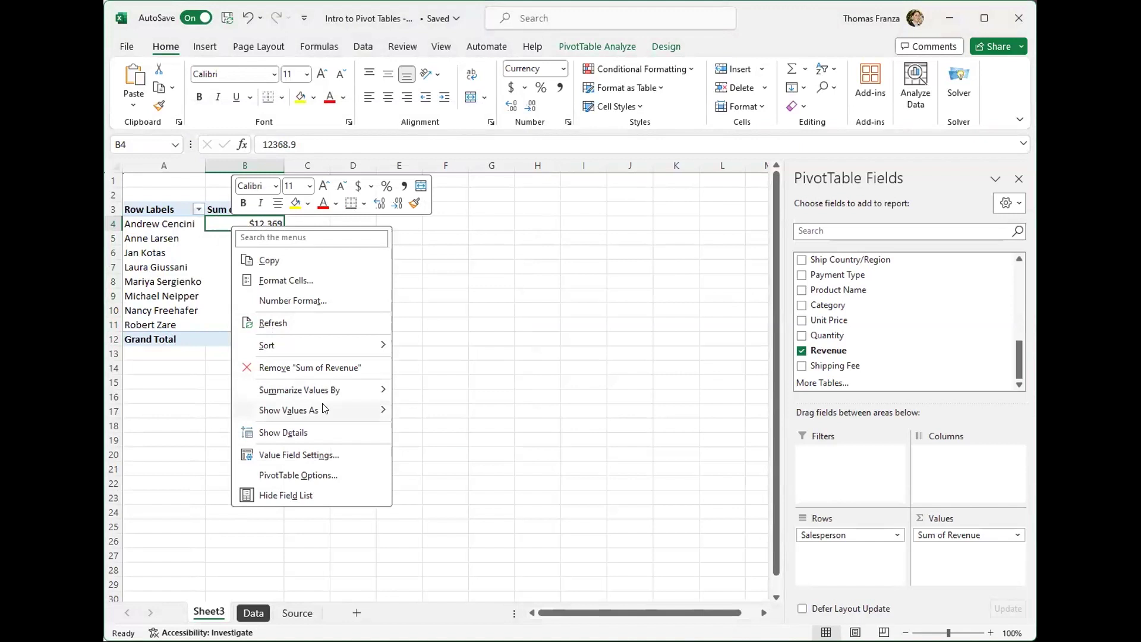
mouse_move(324, 410)
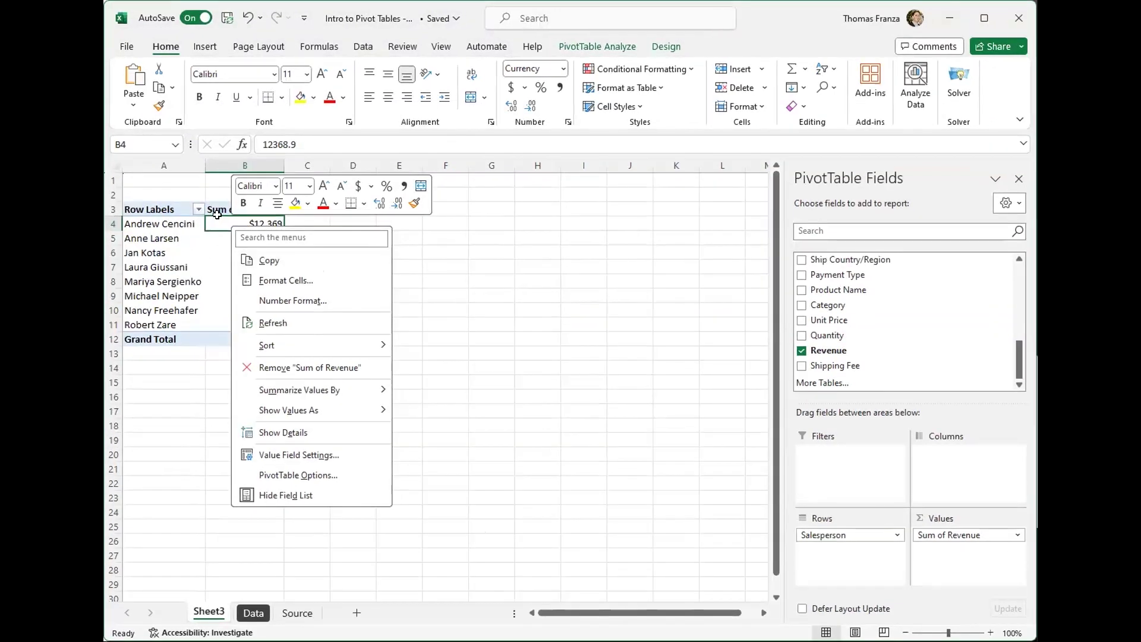
key("Escape")
right_click(242, 219)
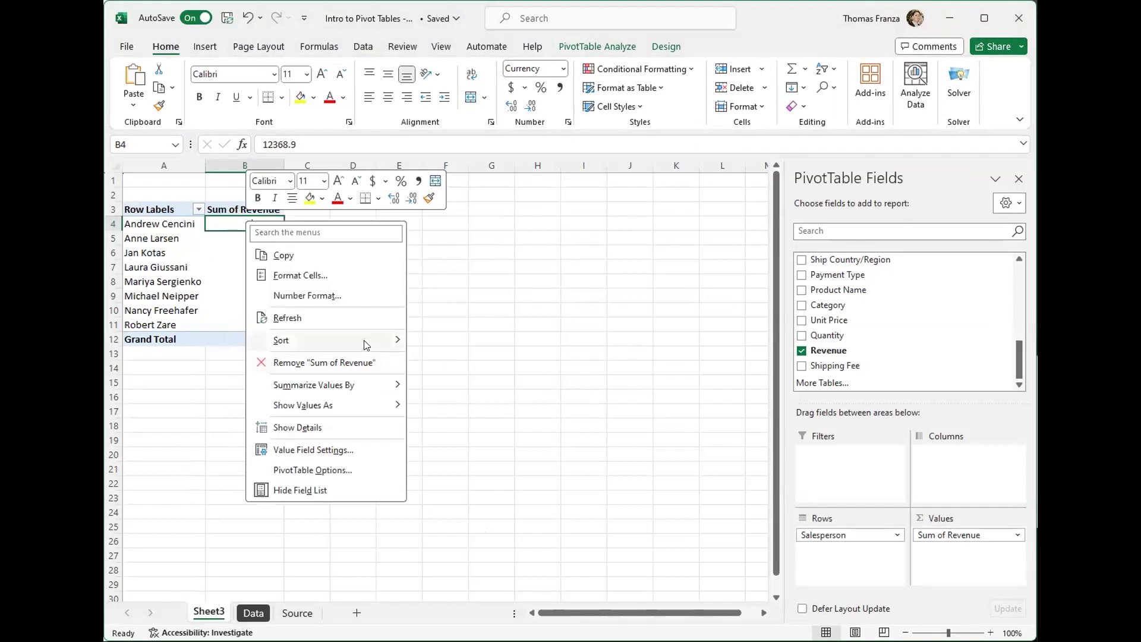
left_click(365, 345)
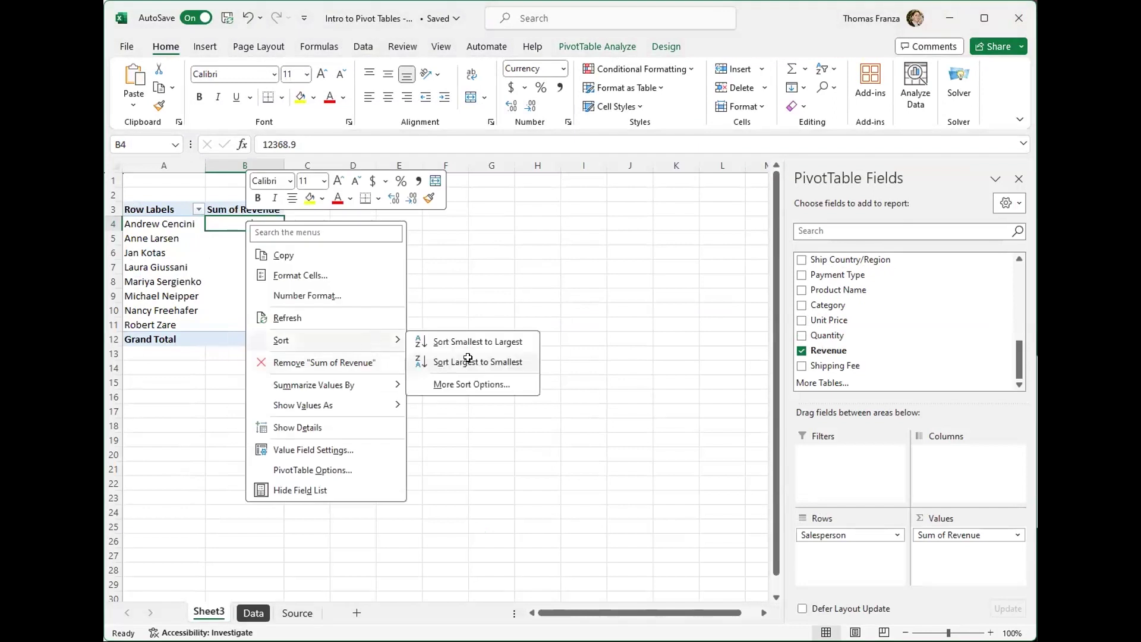
left_click(468, 360)
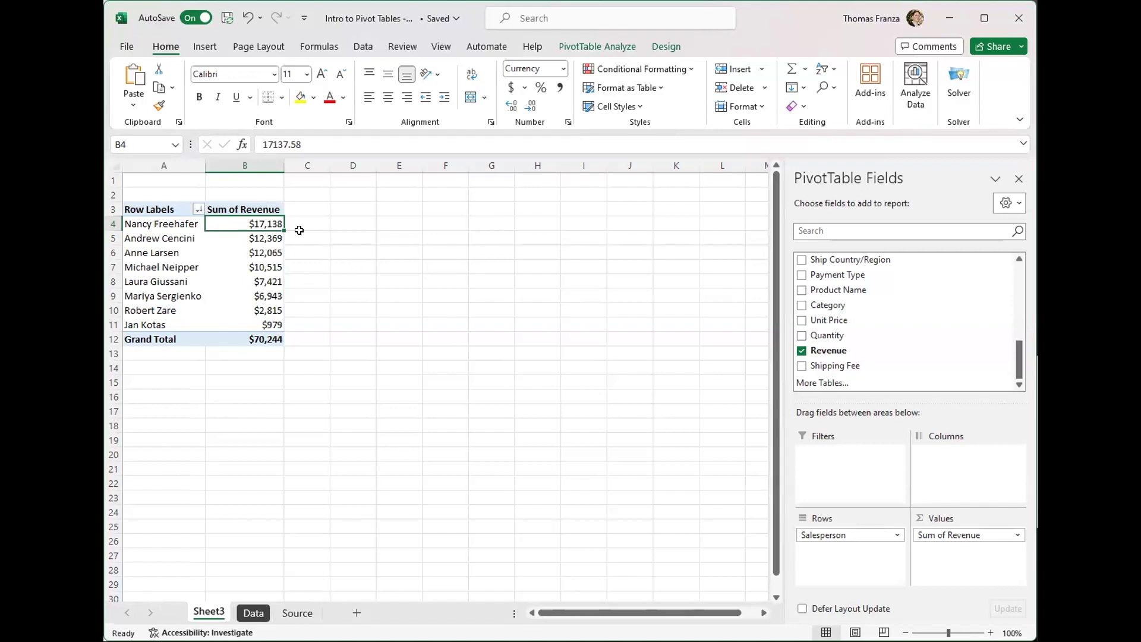
Step: Add the Region field to the PivotTable and place it in the columns area
scroll(900, 324, "up", 1)
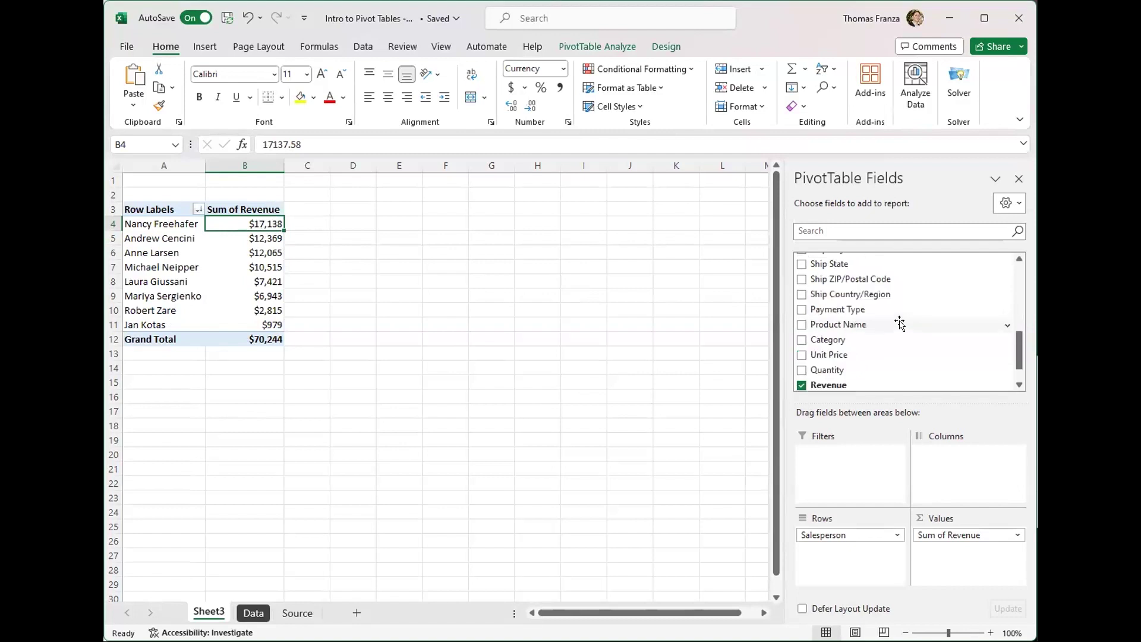
scroll(900, 324, "up", 3)
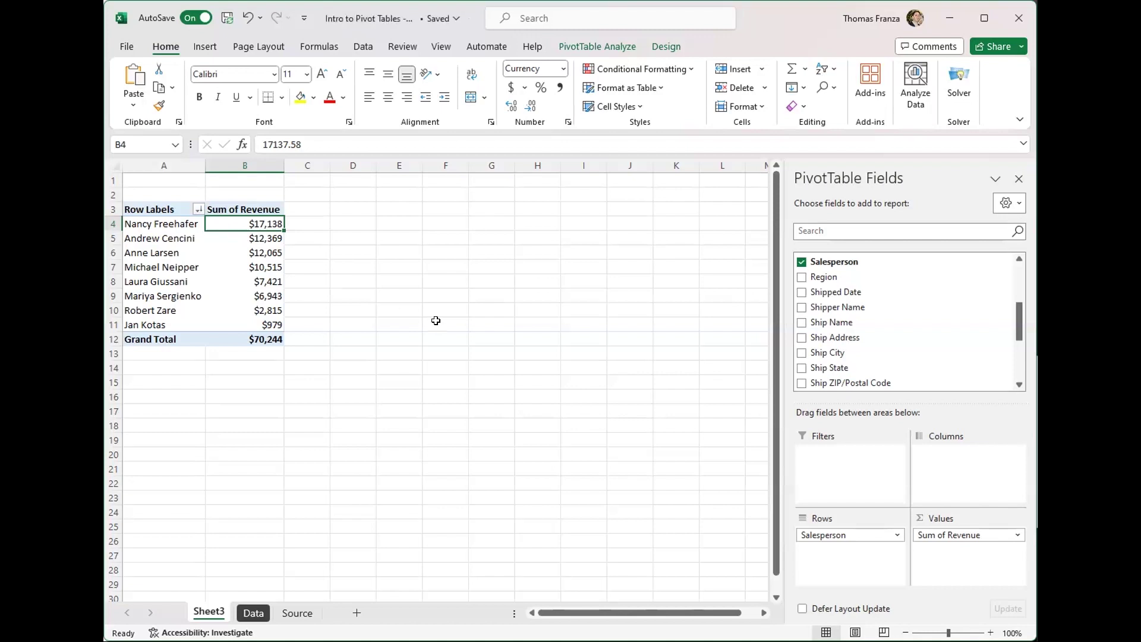
left_click(801, 277)
left_click_drag(812, 550, 936, 470)
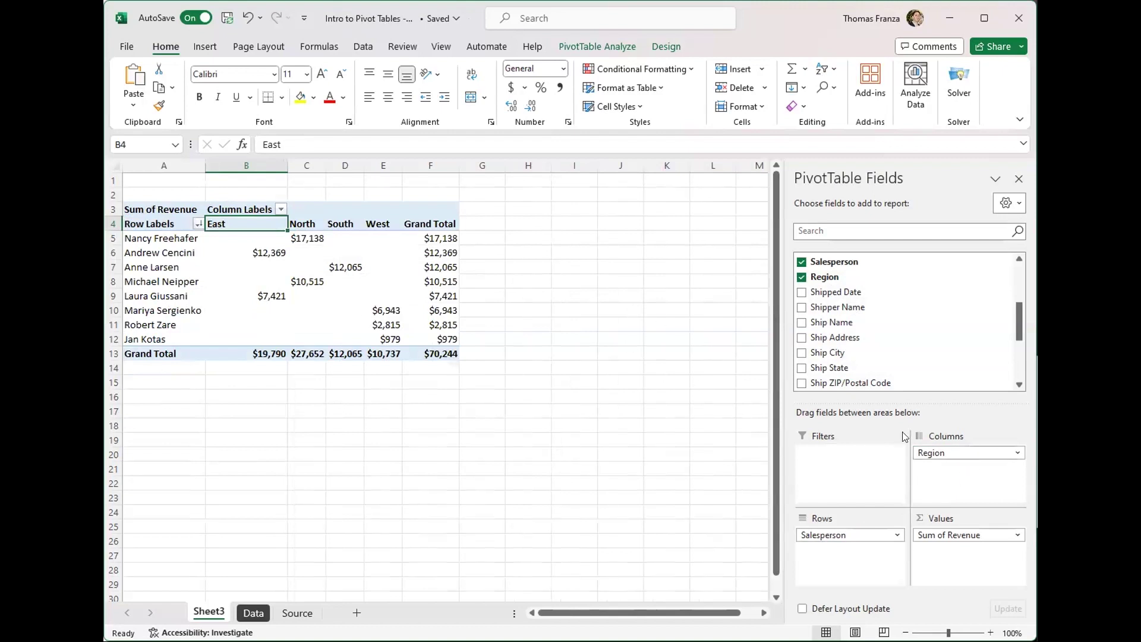
Step: Examine how the first and third listed salespeople's revenue is distributed across the region columns
left_click(215, 263)
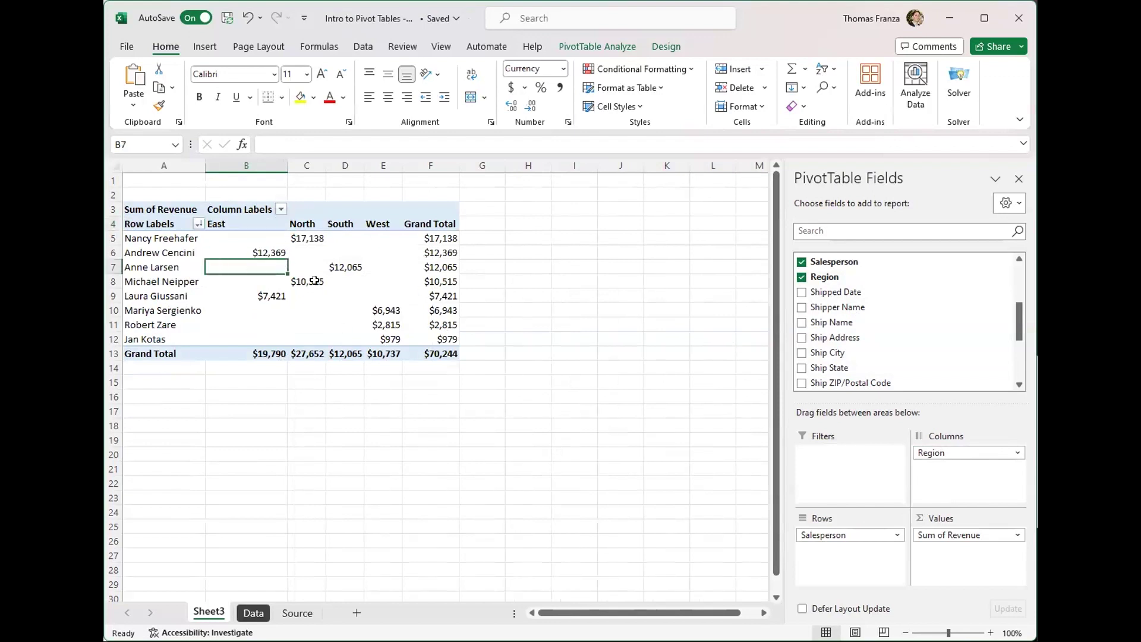
left_click(343, 263)
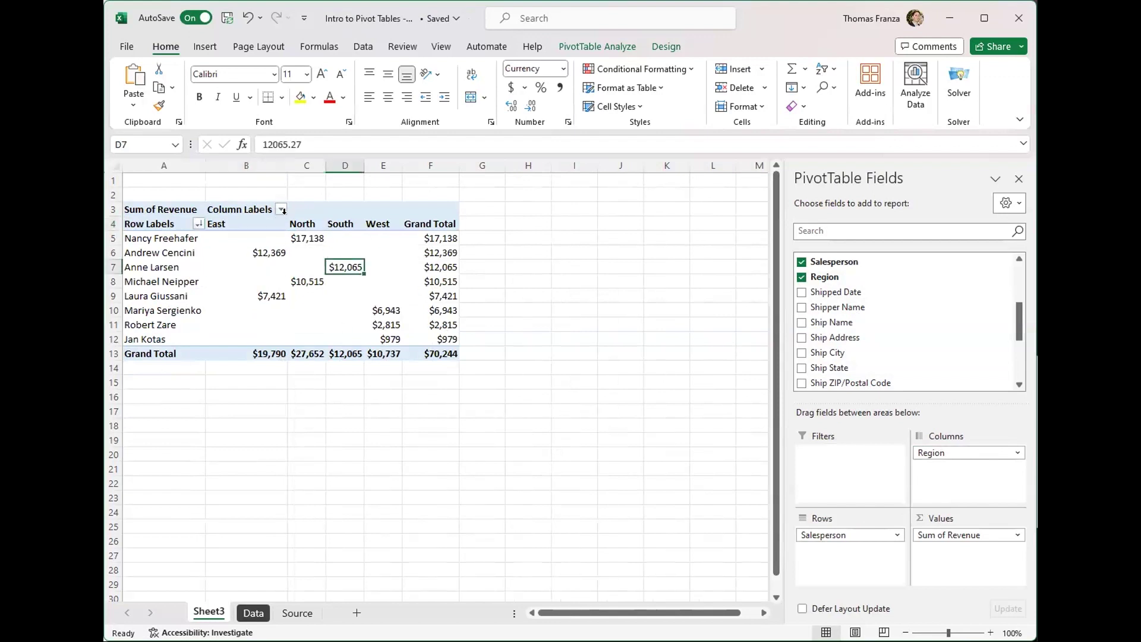
left_click(305, 242)
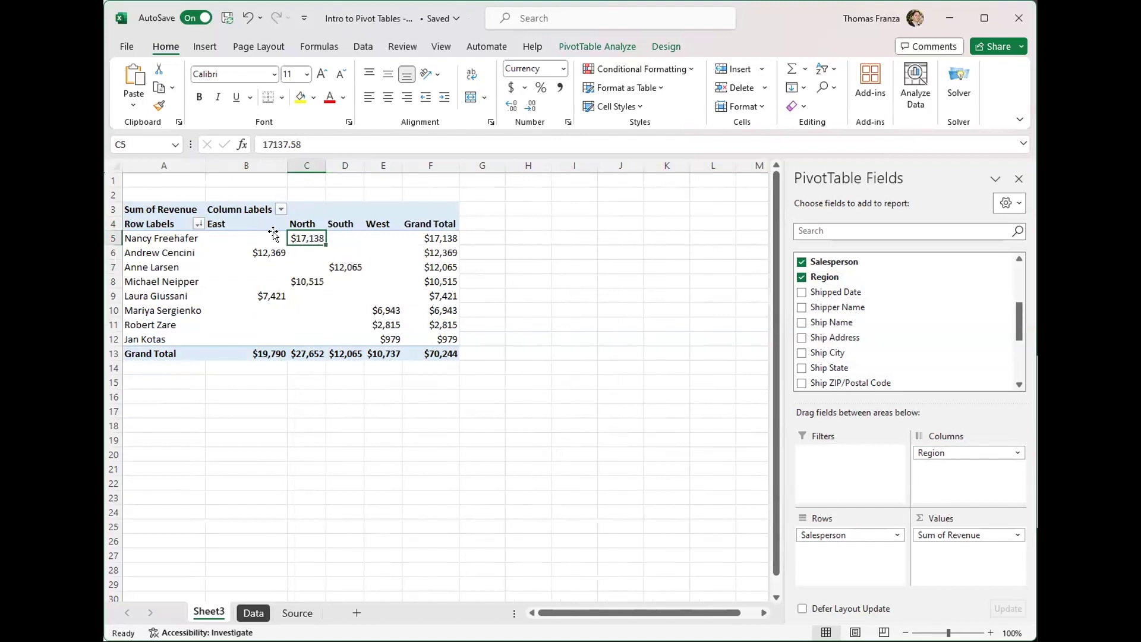
mouse_move(304, 232)
Step: Remove the Region field from the PivotTable's columns
left_click(1020, 452)
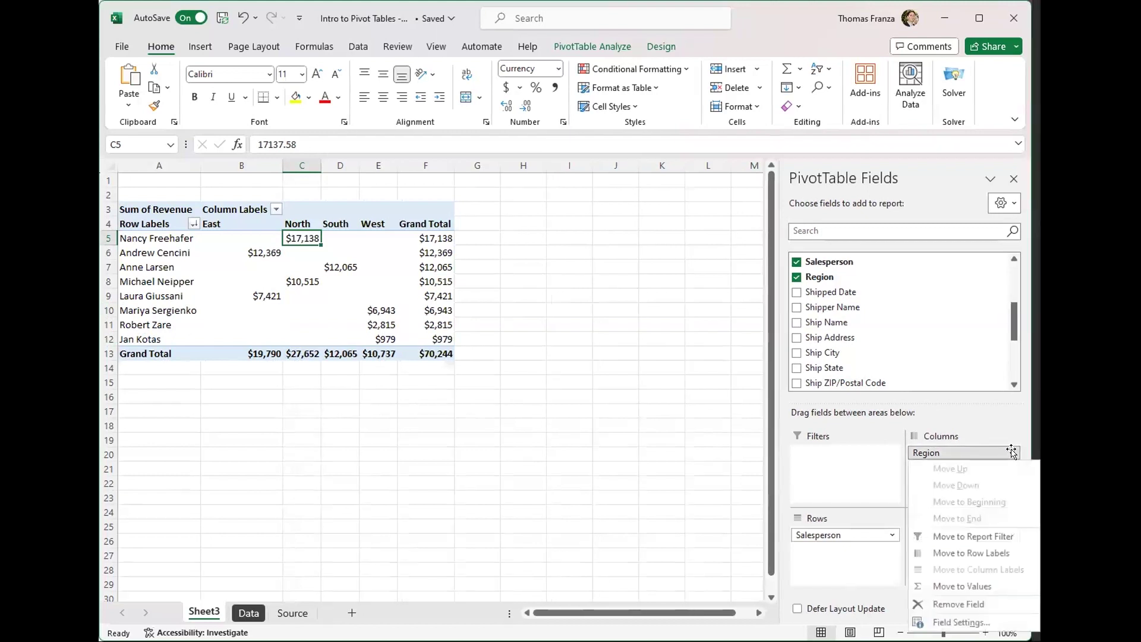
left_click(956, 604)
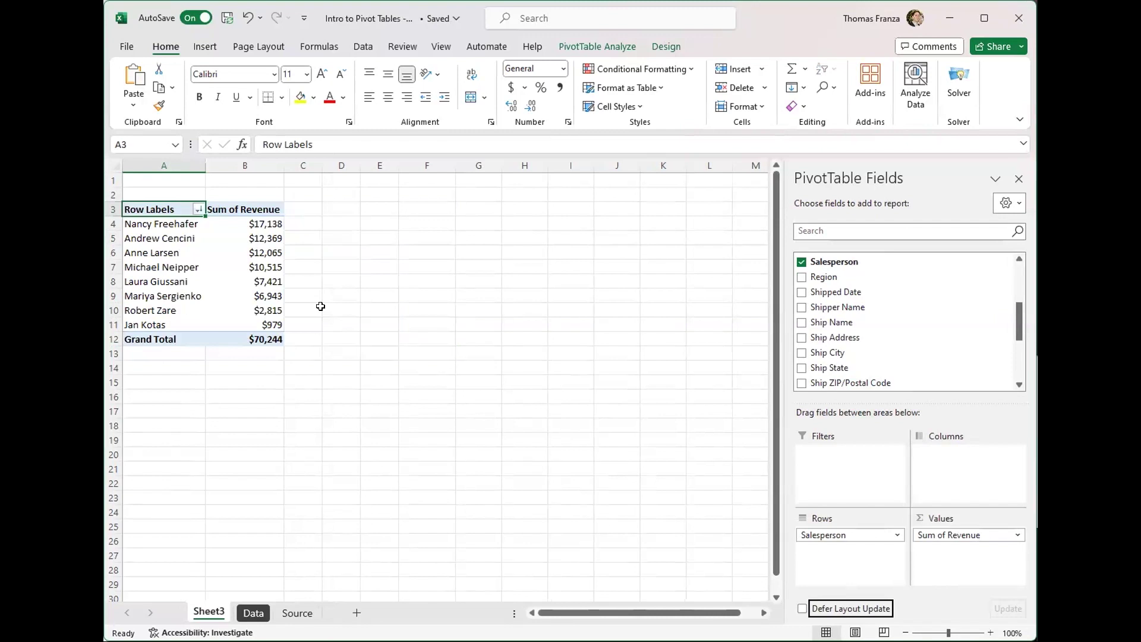
Step: Delete the worksheet that holds the current PivotTable
right_click(209, 613)
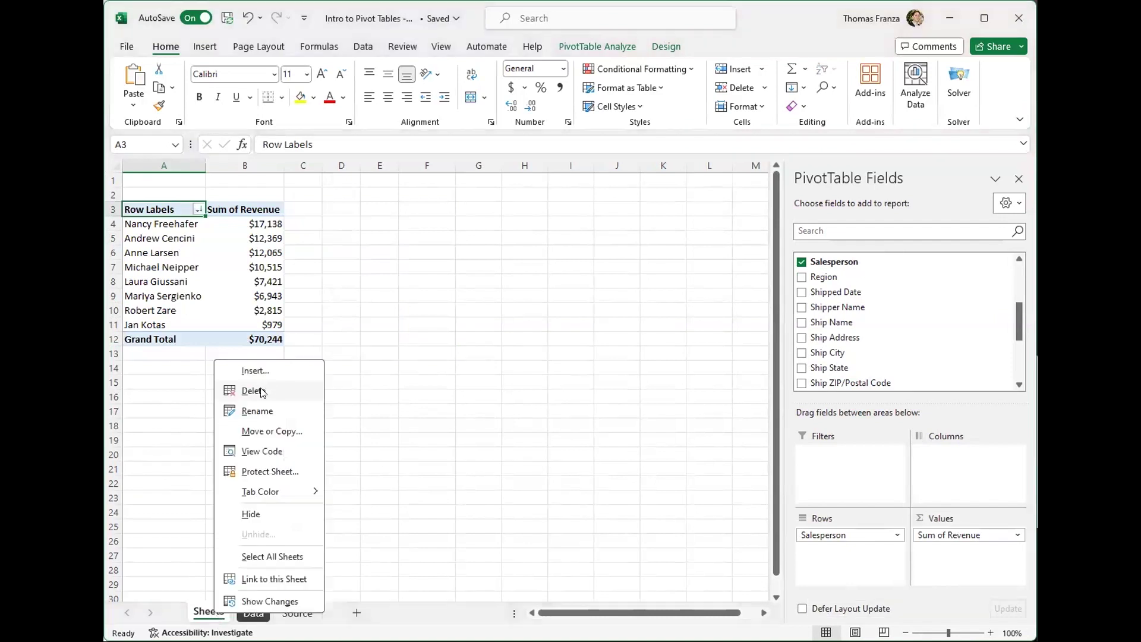
left_click(296, 390)
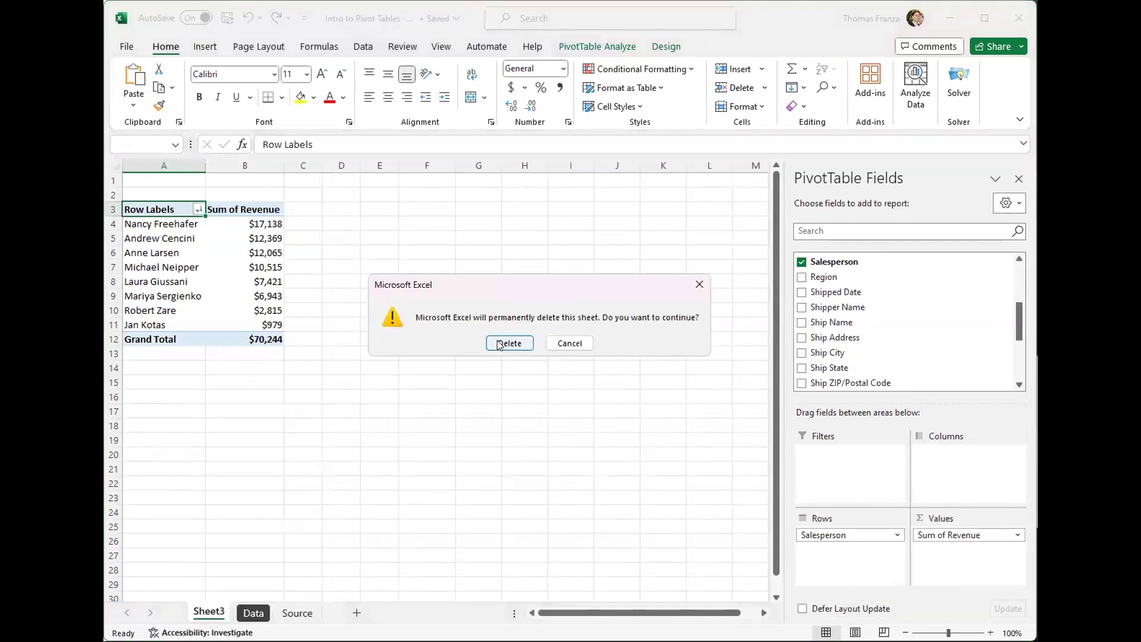
key("Return")
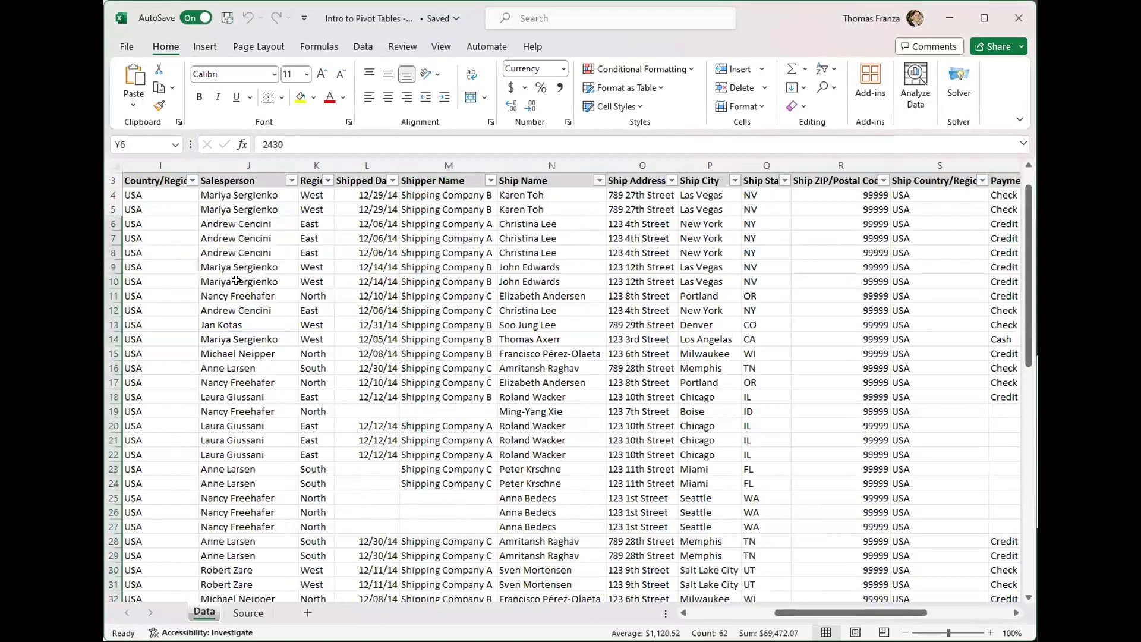
Step: Create a new PivotTable from the order table on the Data sheet, placed on a new worksheet
left_click(156, 227)
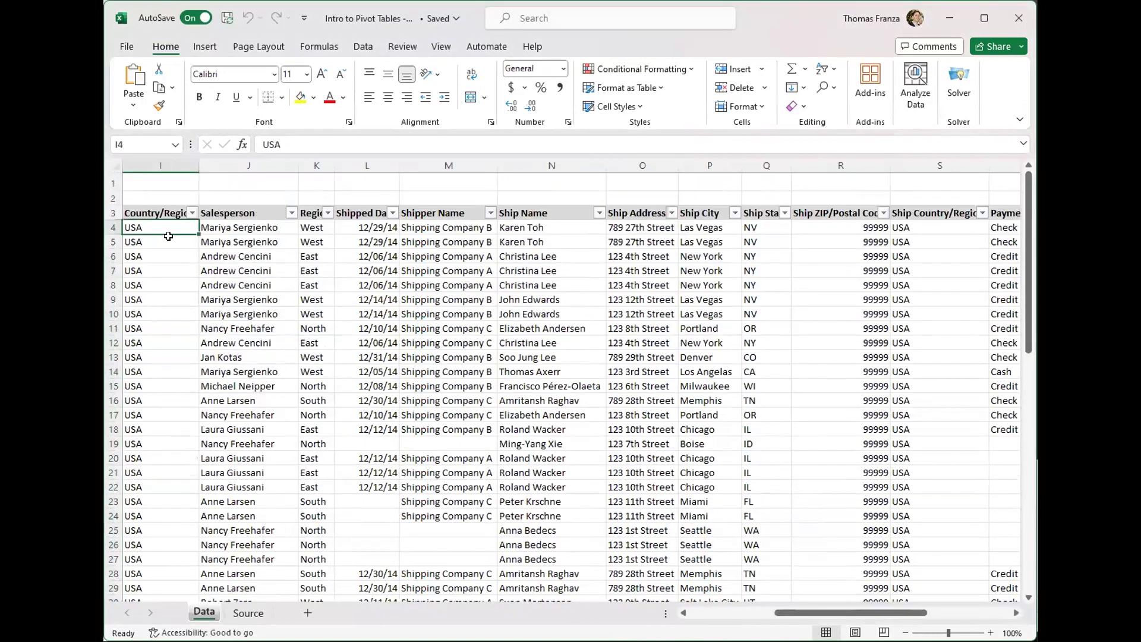
left_click(205, 48)
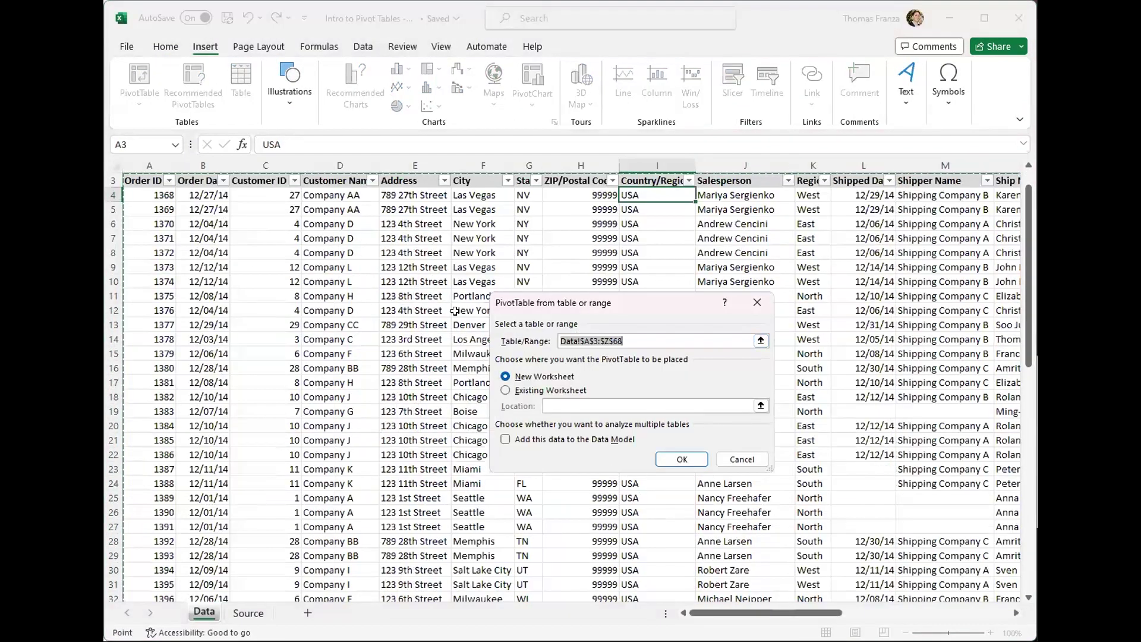
left_click(684, 459)
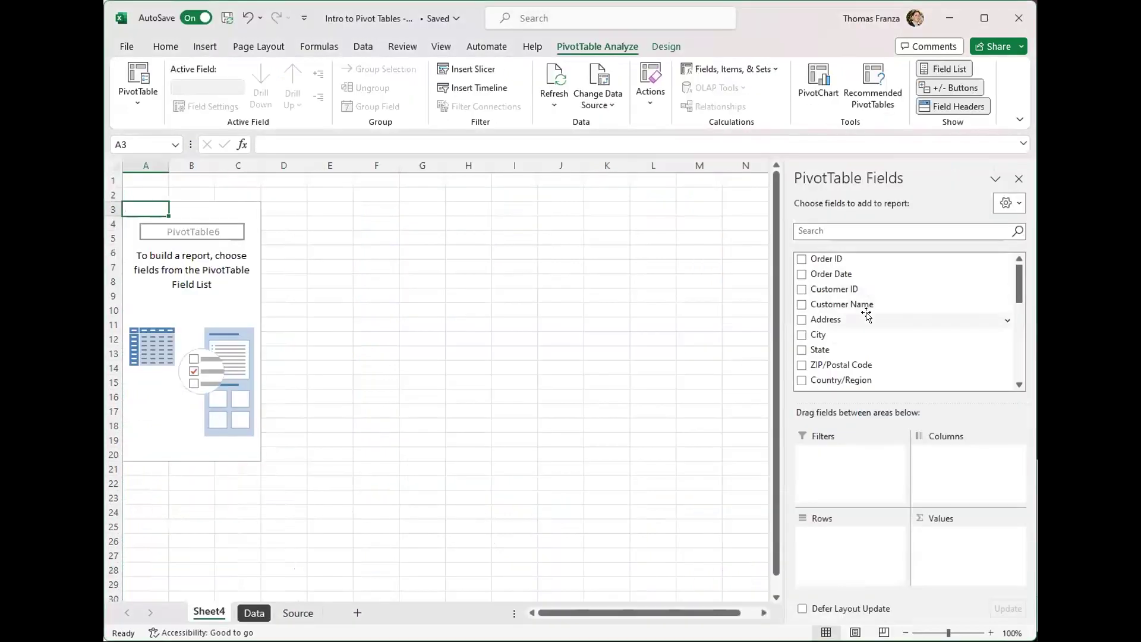
Step: Add Salesperson as the PivotTable's rows and Revenue as its summed values
scroll(866, 308, "down", 1)
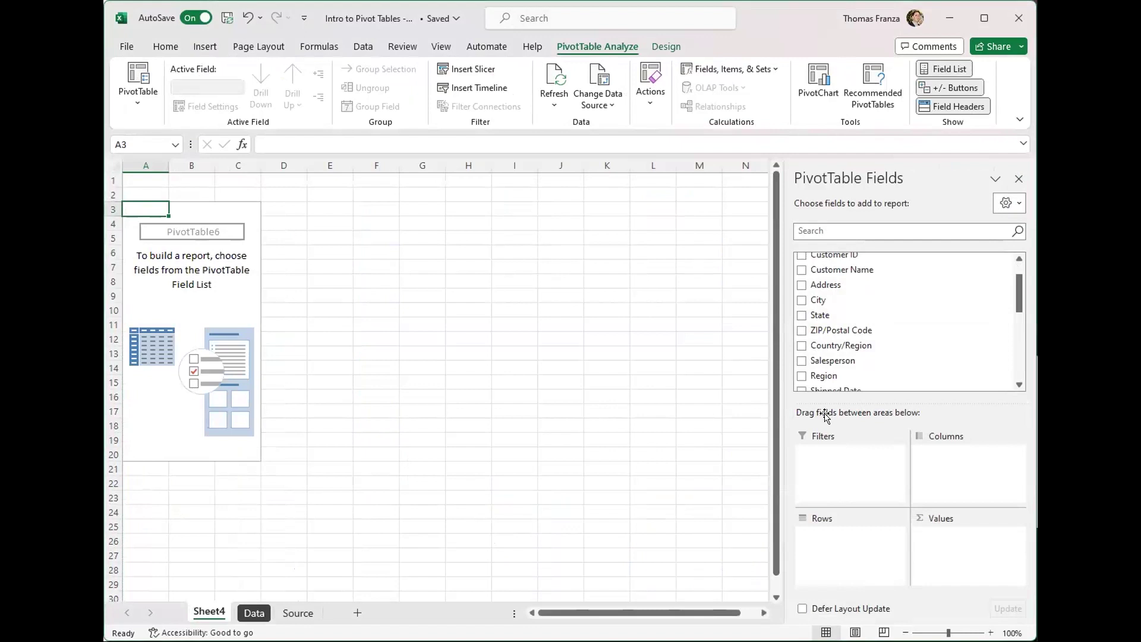
left_click(802, 361)
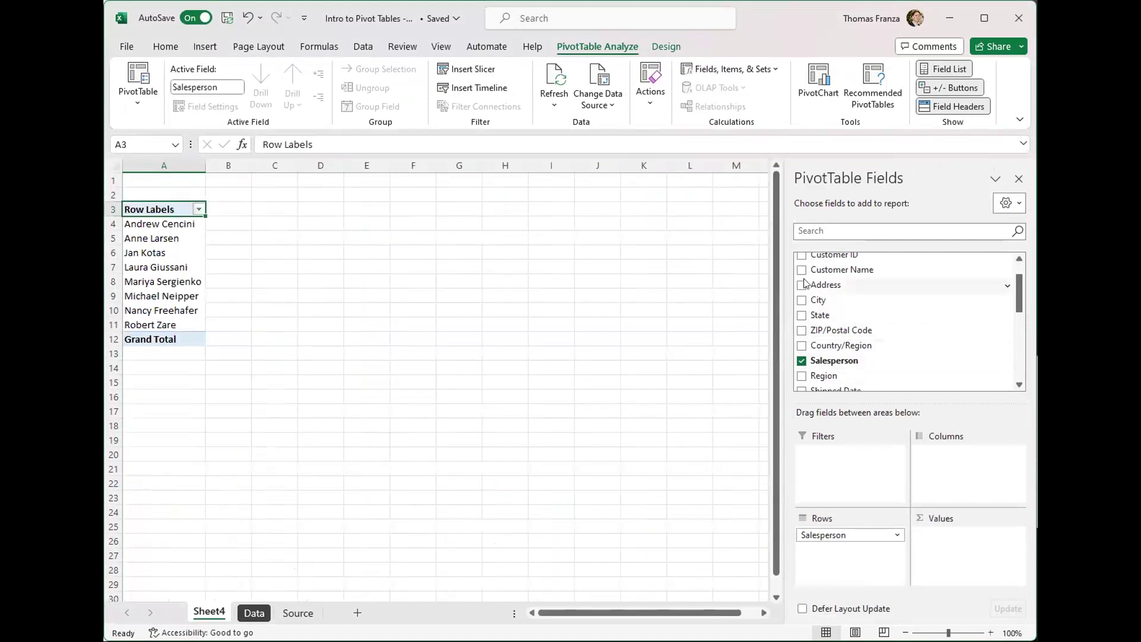
scroll(940, 337, "down", 5)
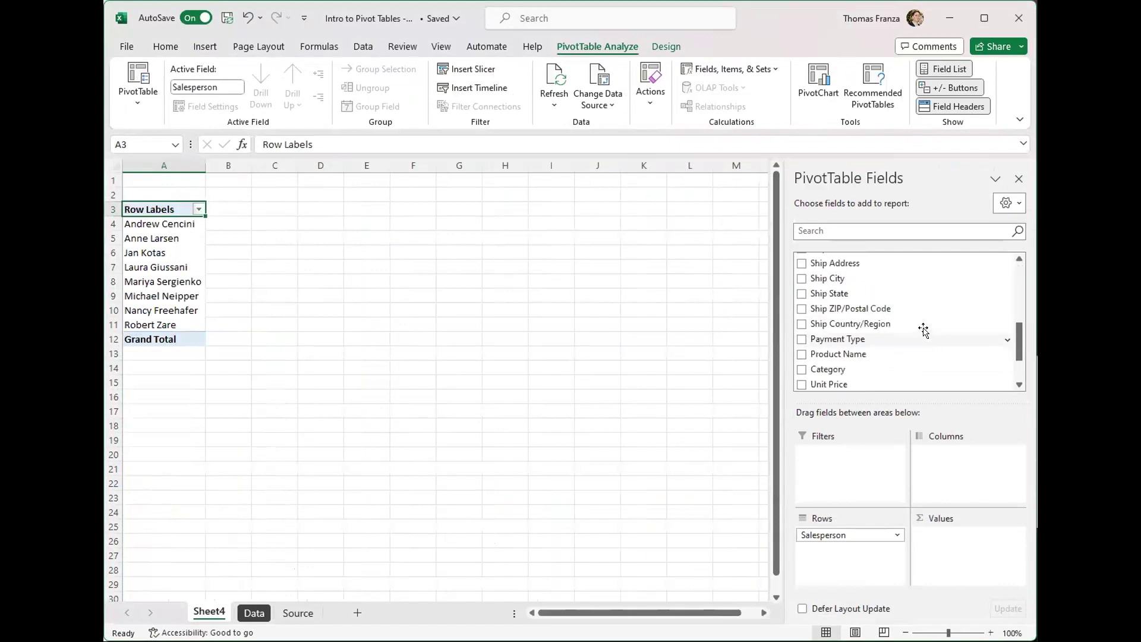
left_click(802, 351)
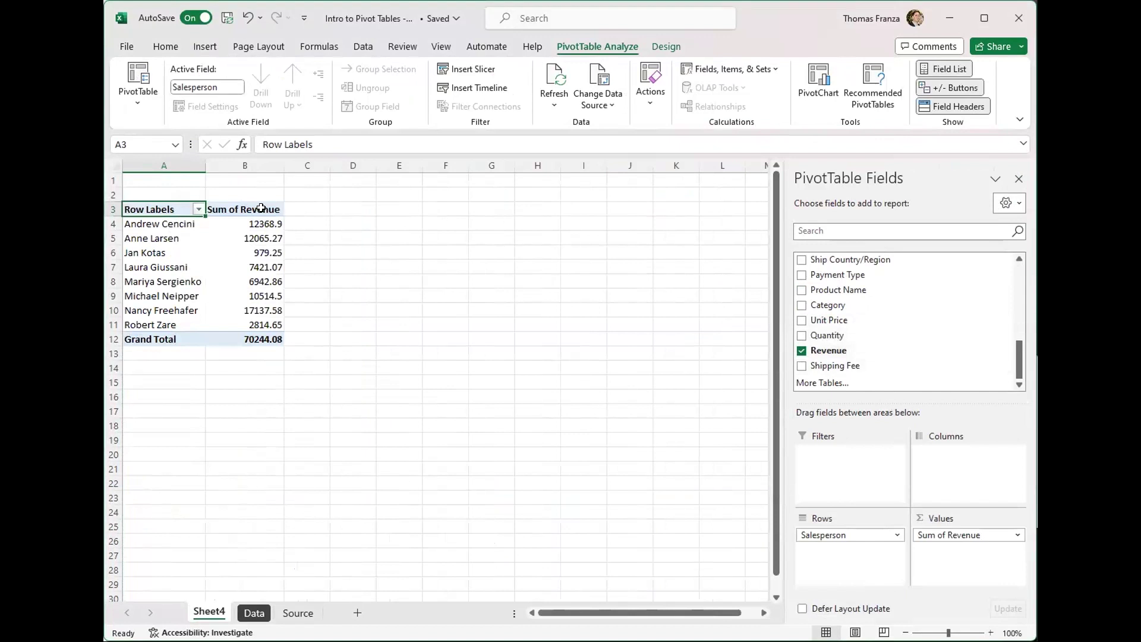
Step: Format all Sum of Revenue values, including the grand total, as Currency with the $ symbol and 0 decimal places
mouse_move(253, 219)
left_click_drag(254, 220, 264, 339)
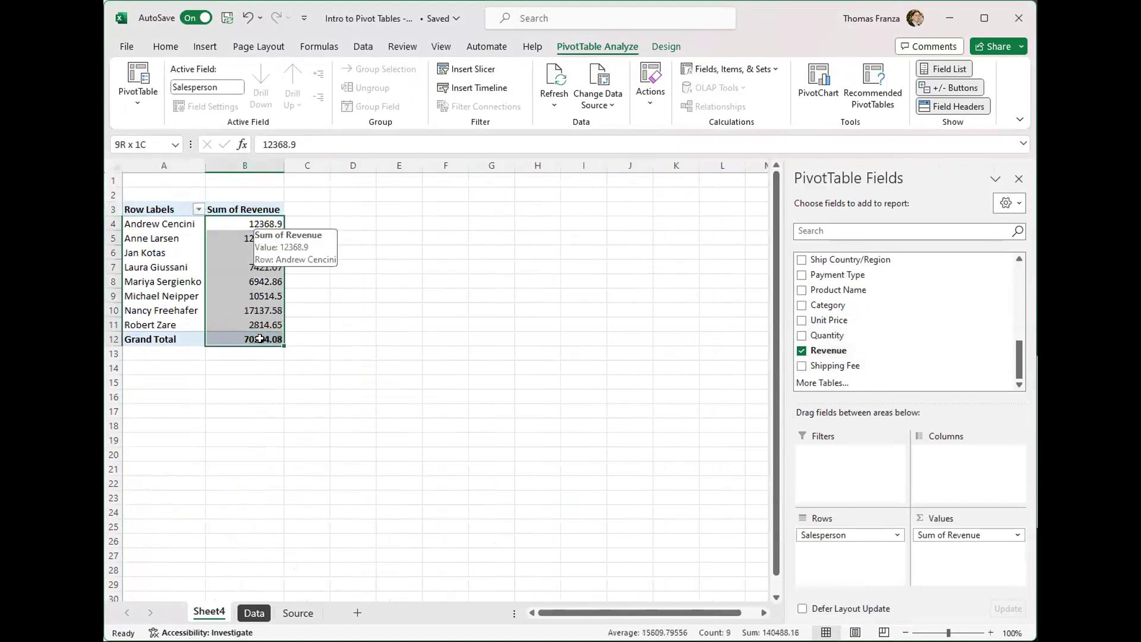
right_click(248, 271)
left_click(279, 326)
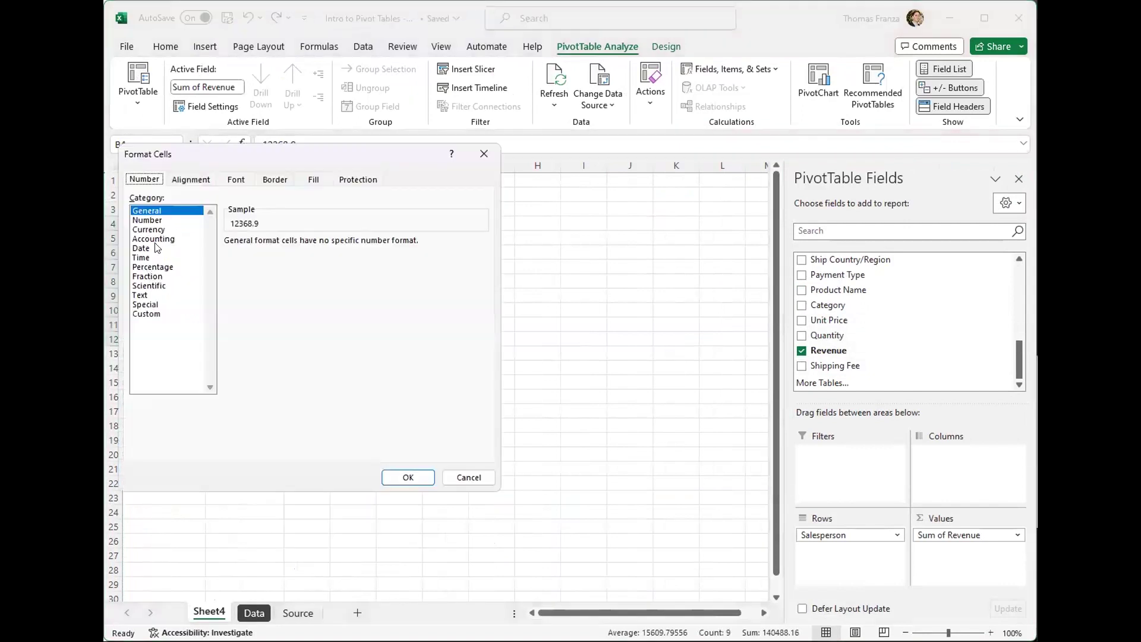
left_click(153, 221)
left_click(155, 239)
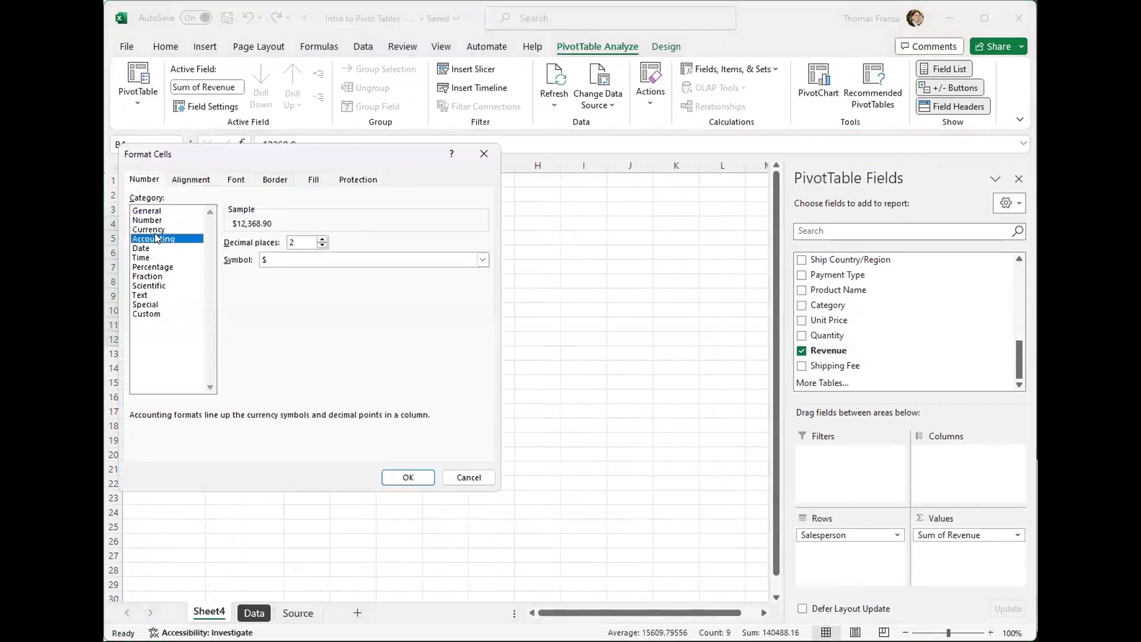
left_click(150, 230)
left_click(322, 246)
left_click(322, 246)
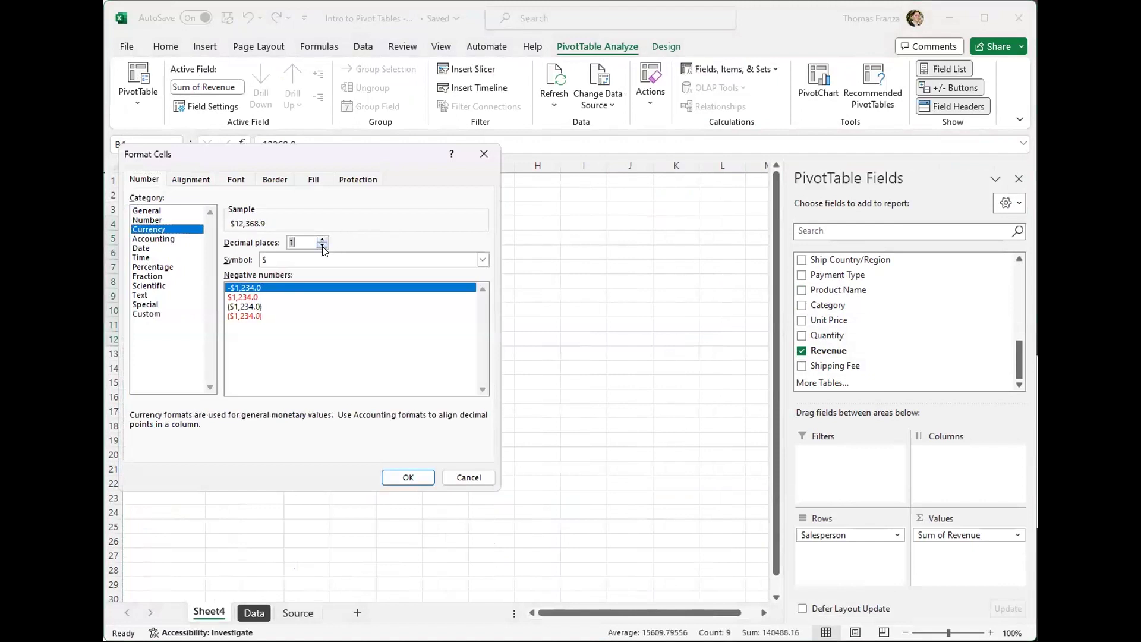
left_click(408, 476)
Step: Sort the PivotTable's salespeople by Sum of Revenue from smallest to largest
left_click(236, 239)
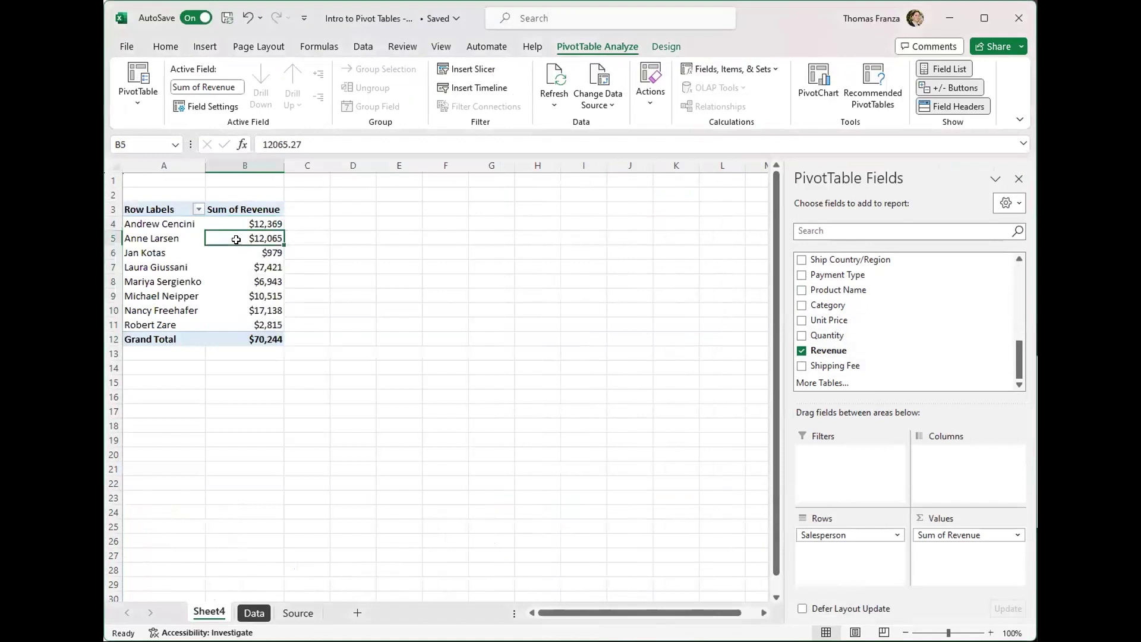
right_click(237, 244)
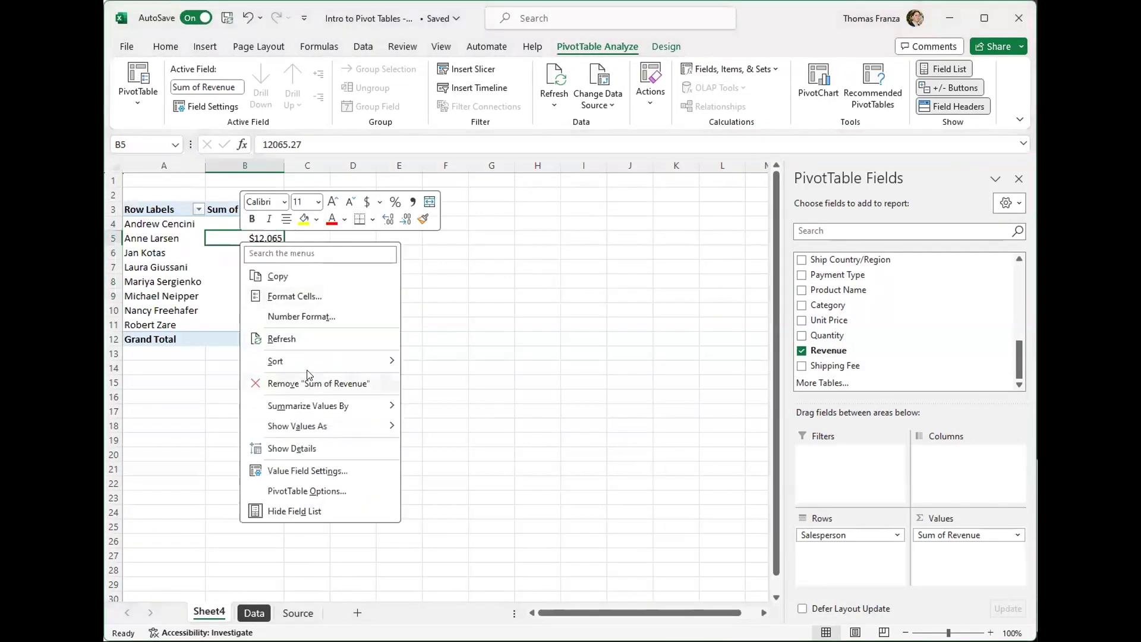
mouse_move(321, 364)
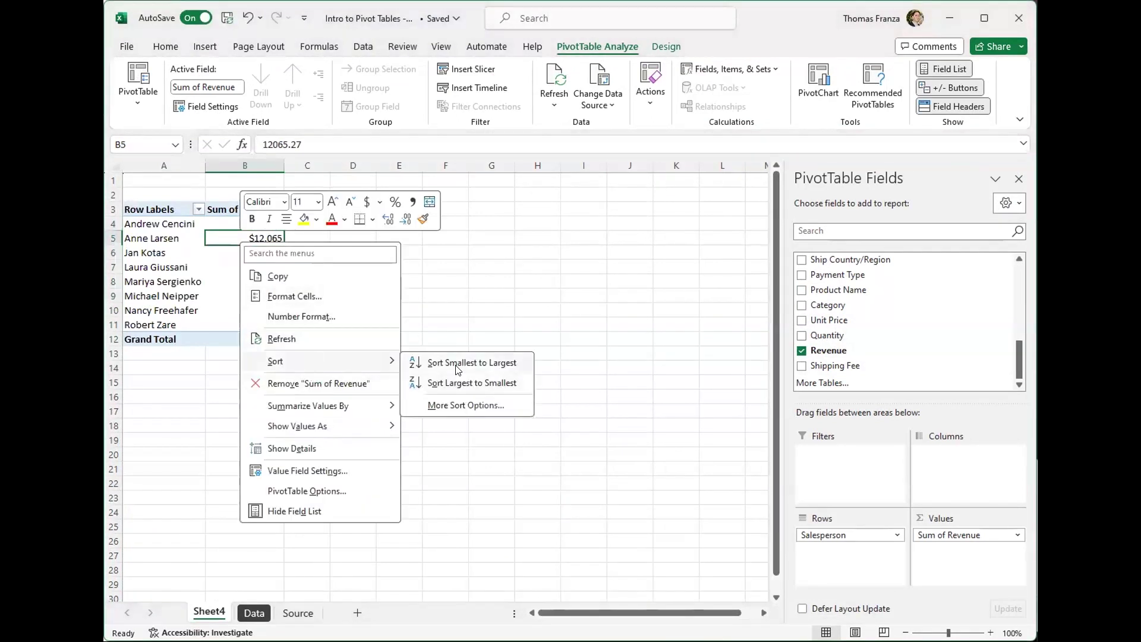
left_click(455, 365)
Step: Reorder the PivotTable's salespeople by Sum of Revenue from largest to smallest
left_click(255, 253)
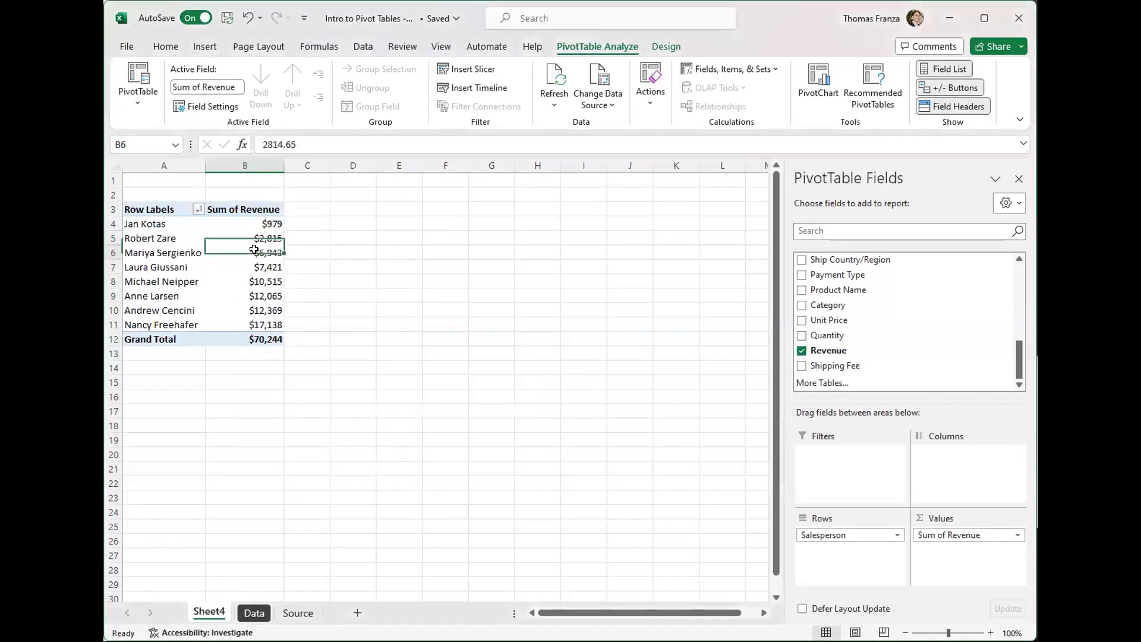
right_click(256, 254)
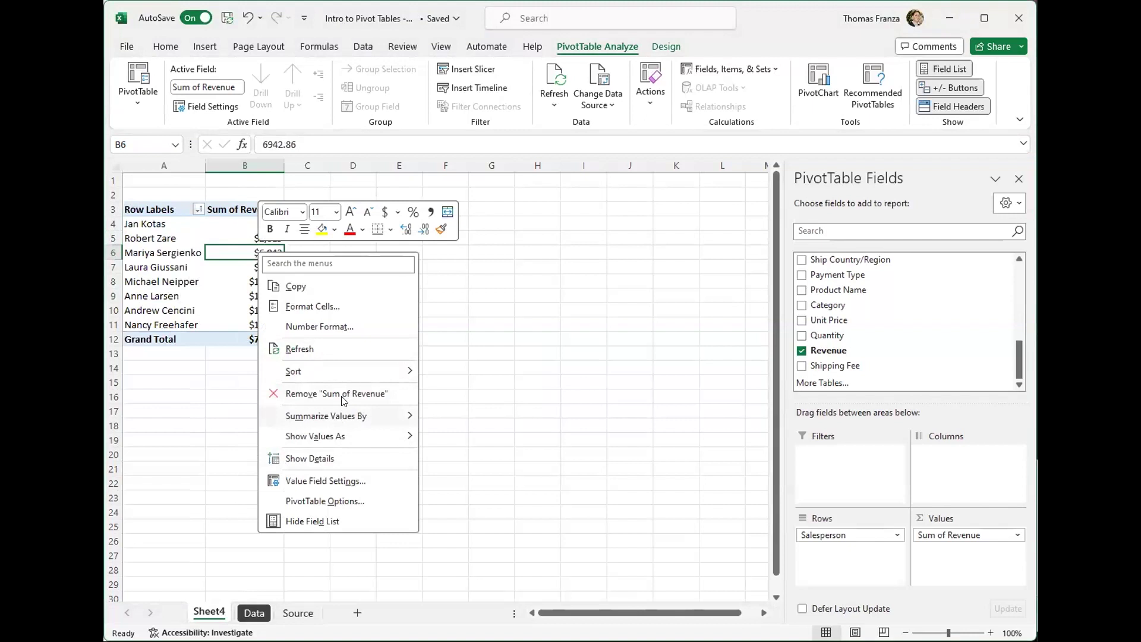
mouse_move(338, 375)
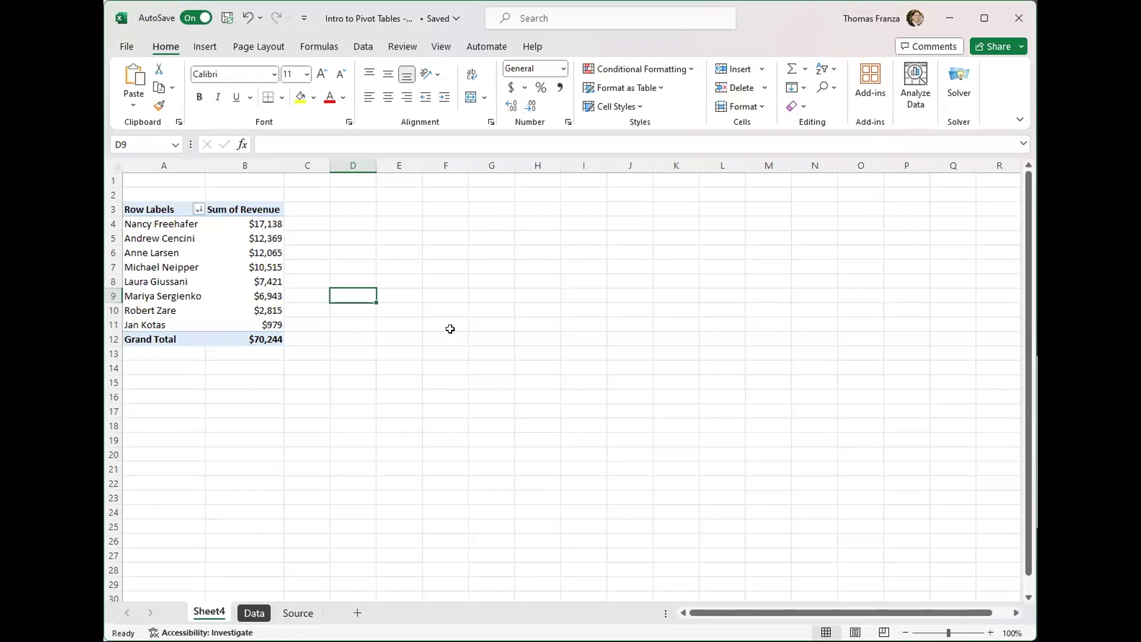
Step: Insert a Clustered Bar PivotChart of the salesperson revenue and place it beside the table, starting near cell D3
left_click(242, 224)
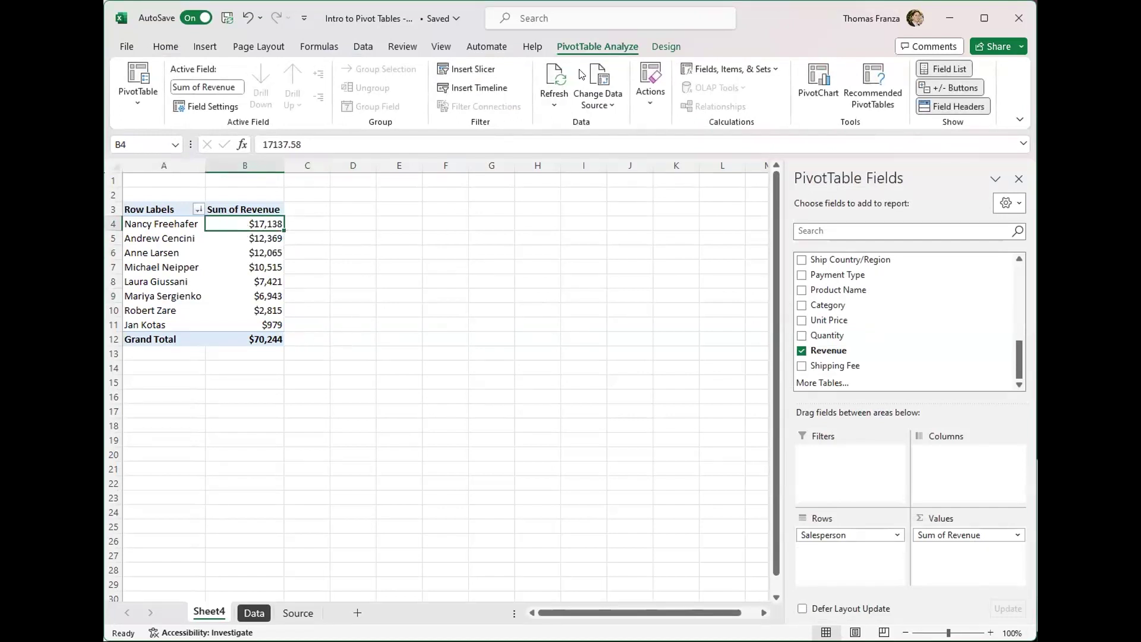
left_click(814, 79)
left_click(391, 255)
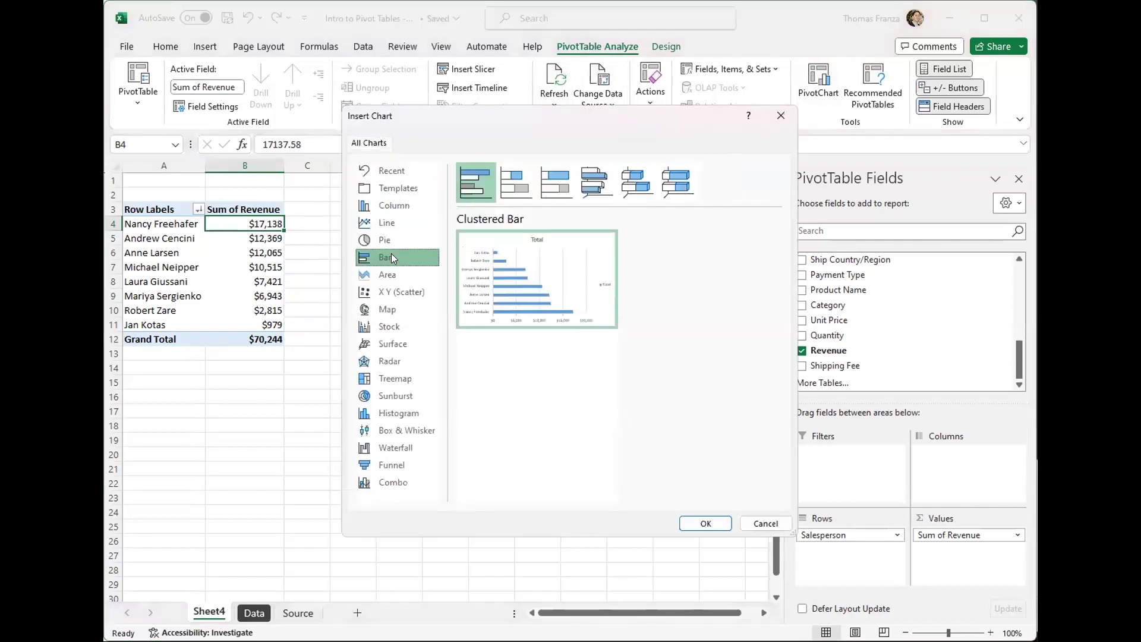
left_click(708, 525)
left_click_drag(383, 288, 436, 208)
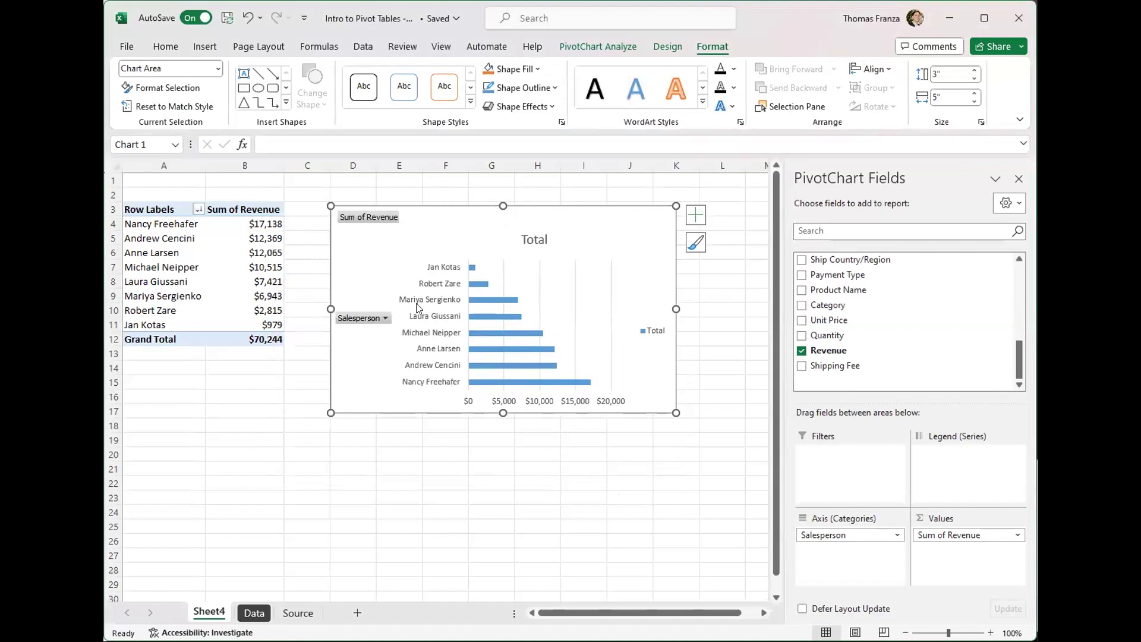
Step: Hide all field buttons on the PivotChart
left_click(478, 270)
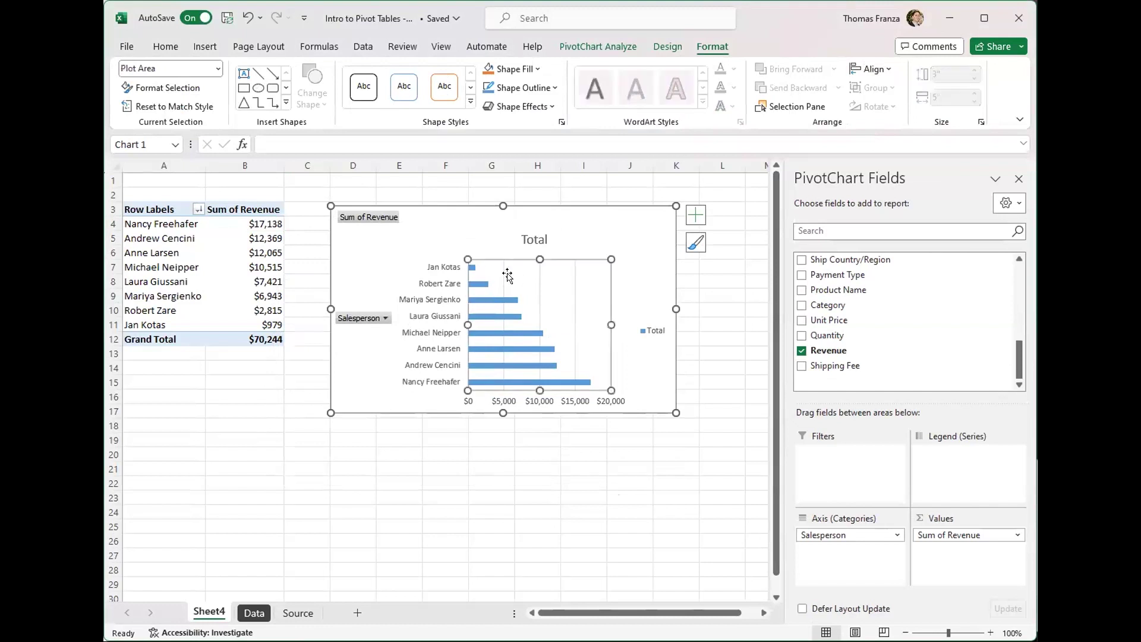
key("Escape")
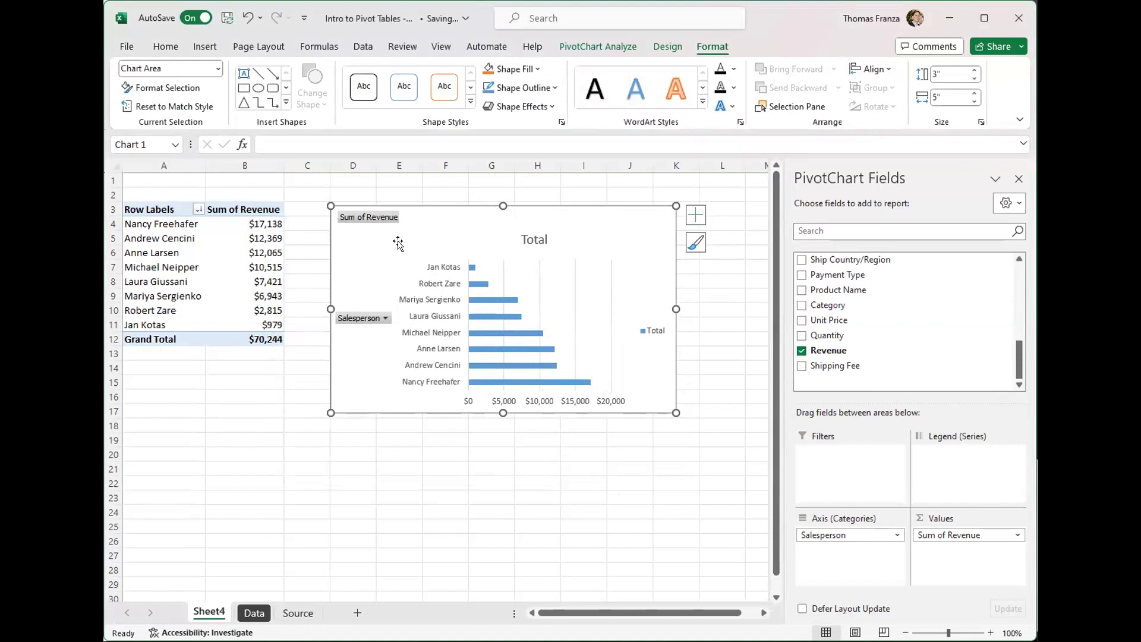
right_click(354, 321)
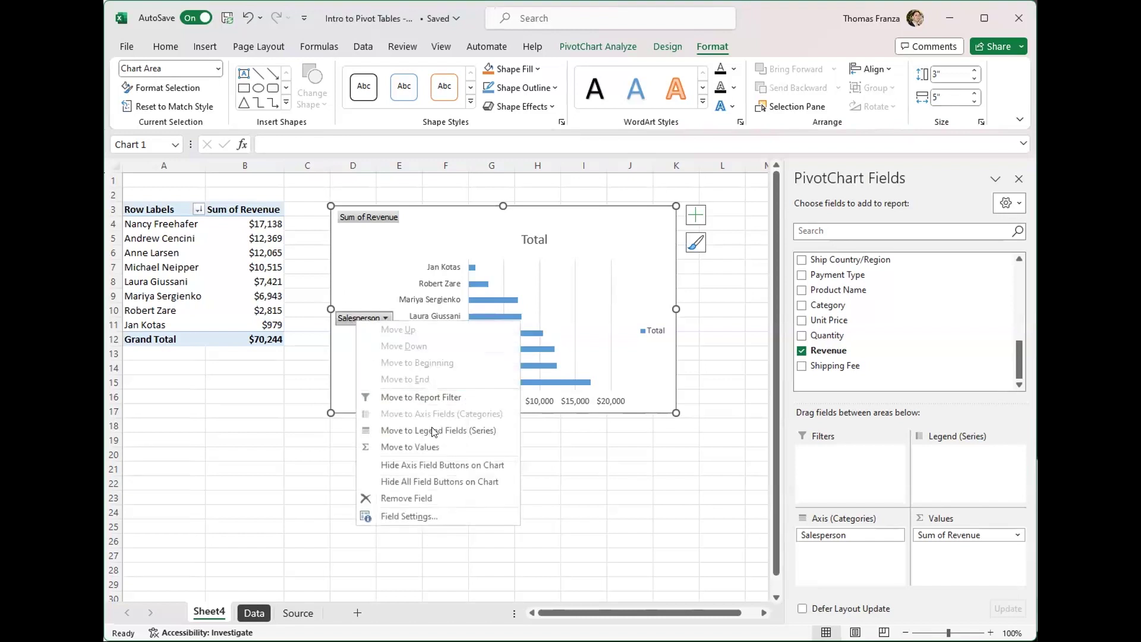
left_click(418, 481)
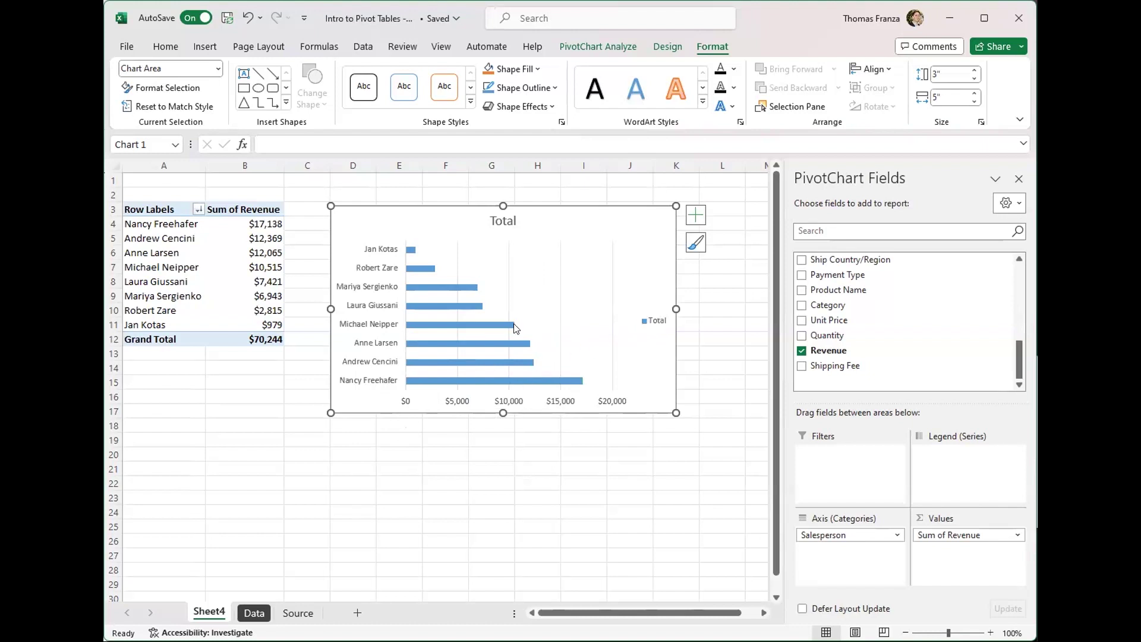
Step: Delete the legend, the horizontal value axis and the vertical gridlines from the bar chart
left_click(644, 321)
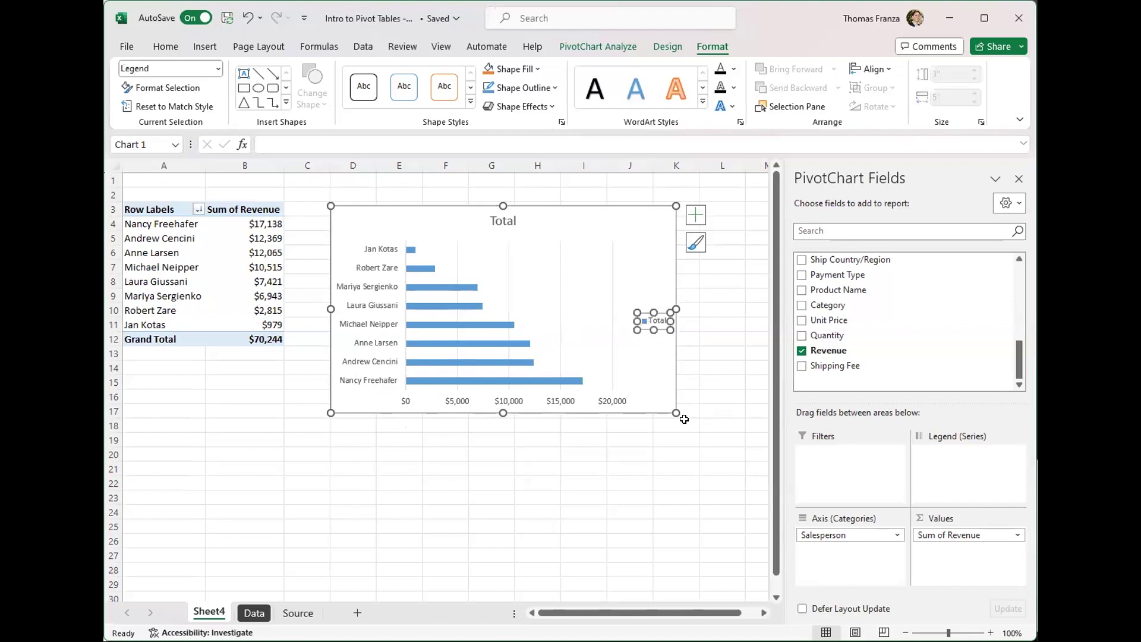
key("Delete")
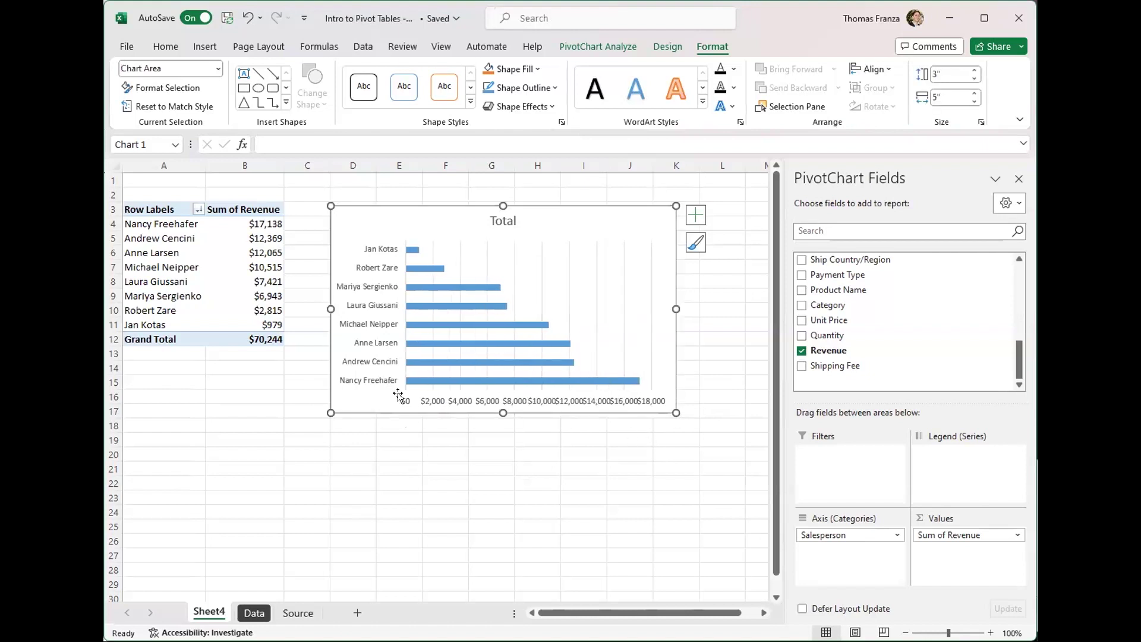
left_click(432, 402)
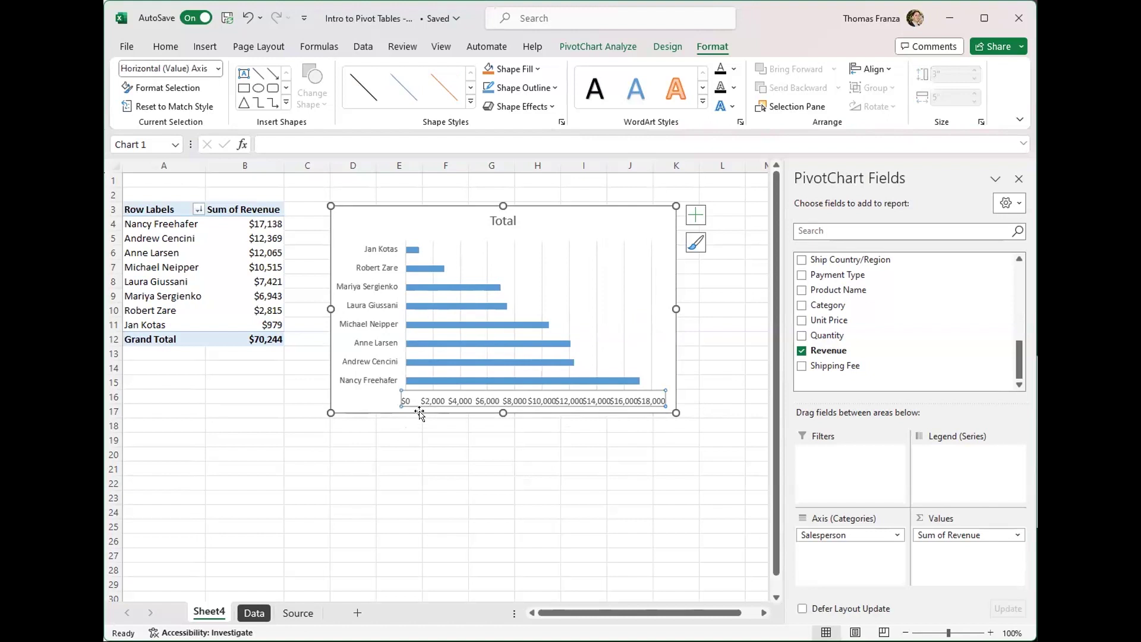
key("Delete")
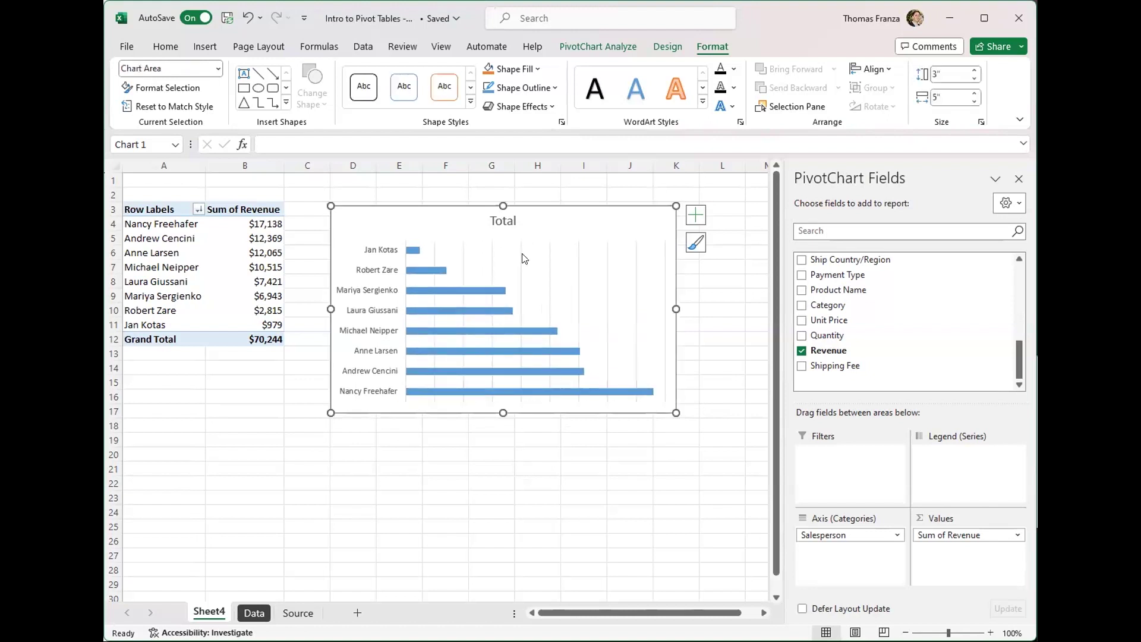
left_click(522, 258)
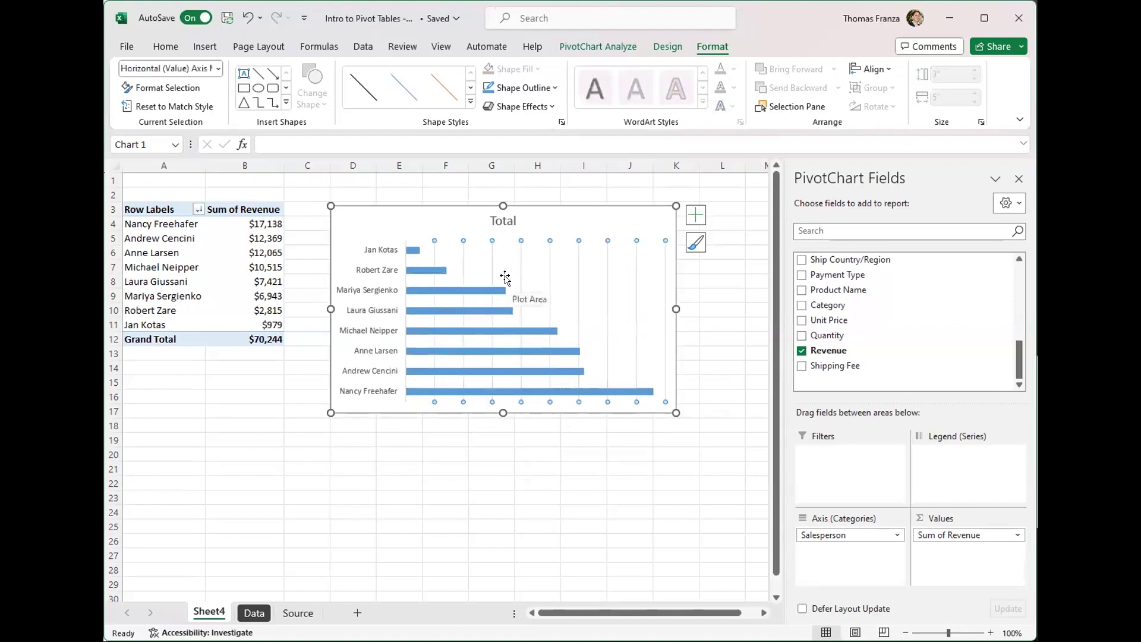
key("Delete")
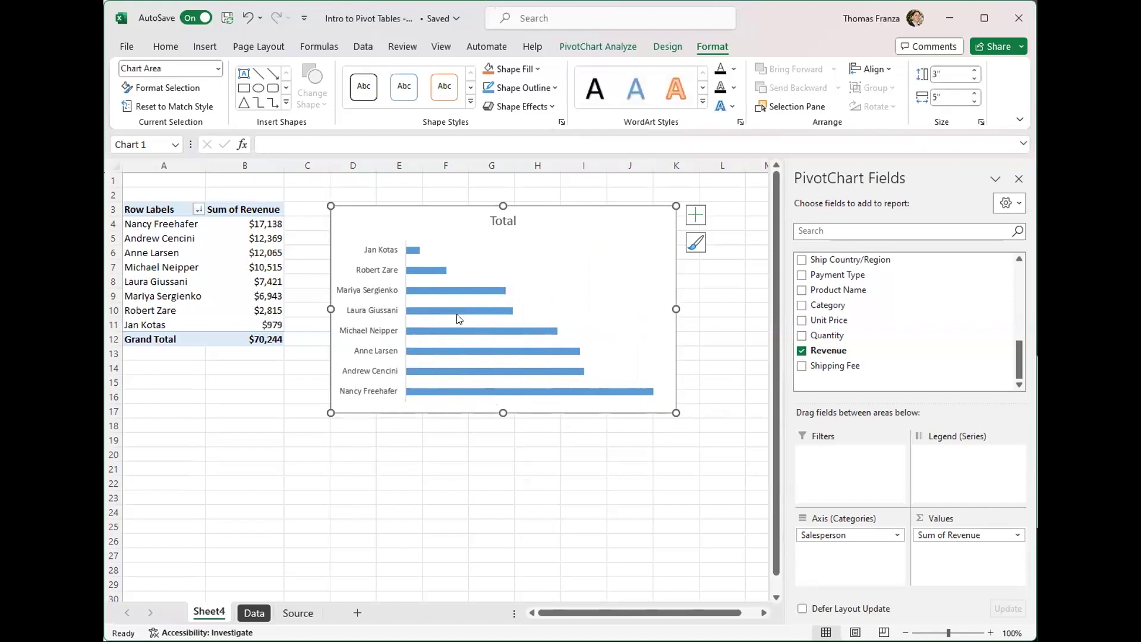
Step: Set the bar chart's vertical axis to show its categories in reverse order, and close the axis formatting options
left_click(383, 272)
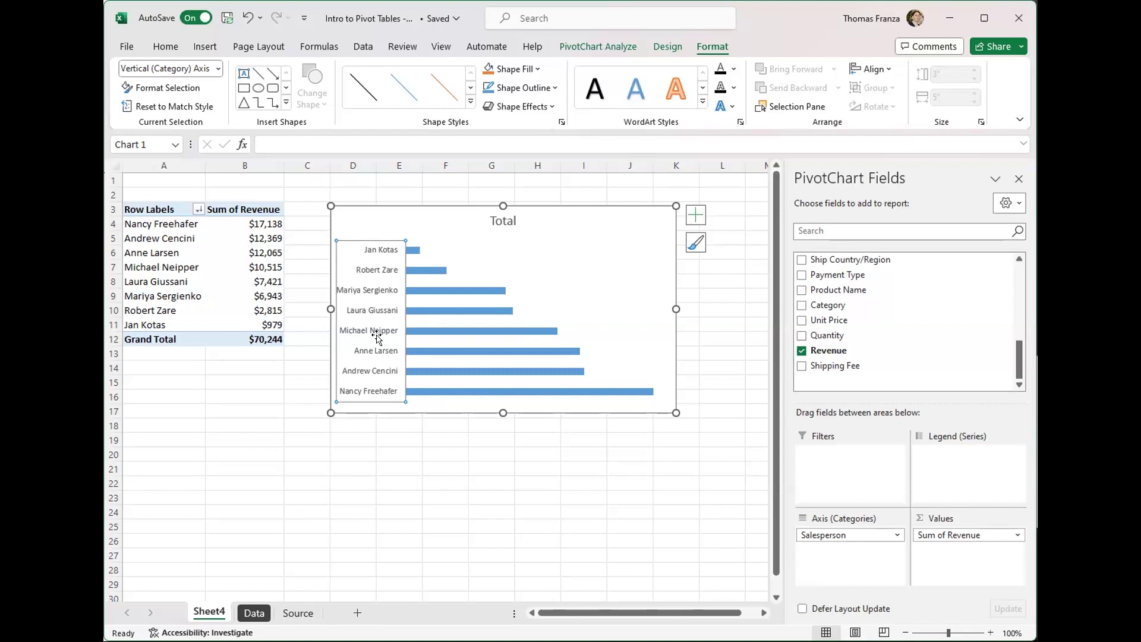
right_click(364, 271)
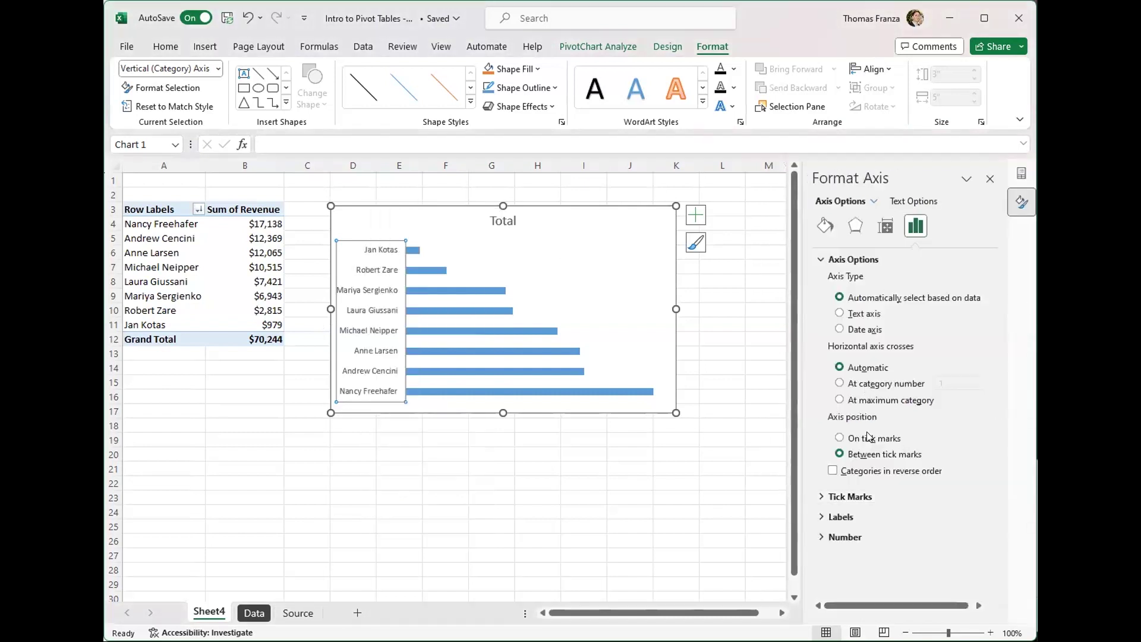
left_click(832, 471)
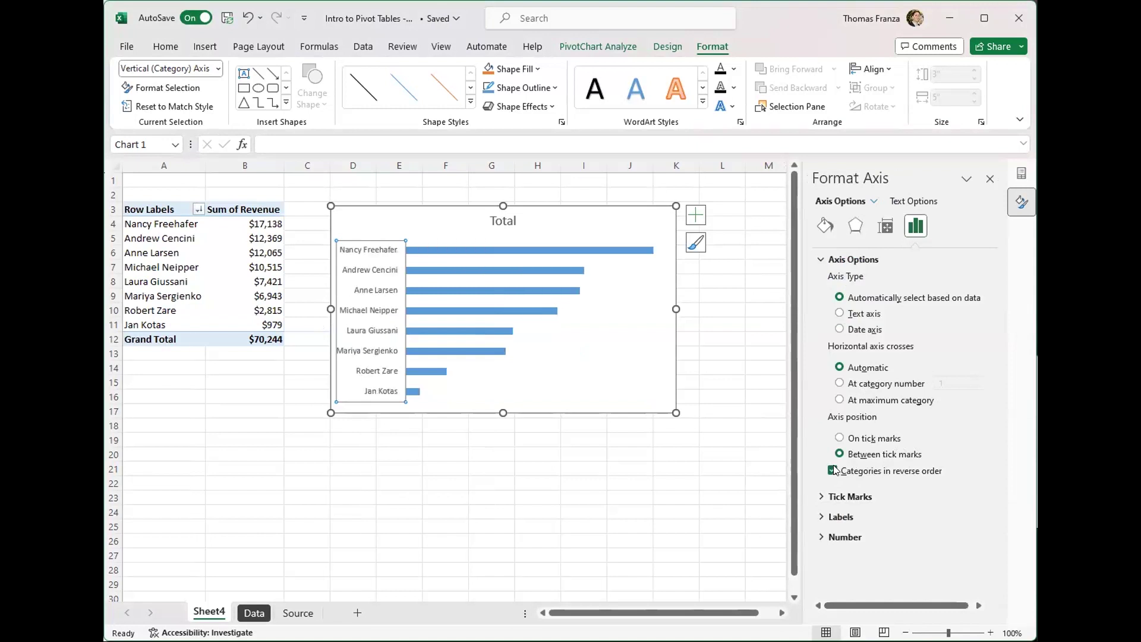
left_click(834, 470)
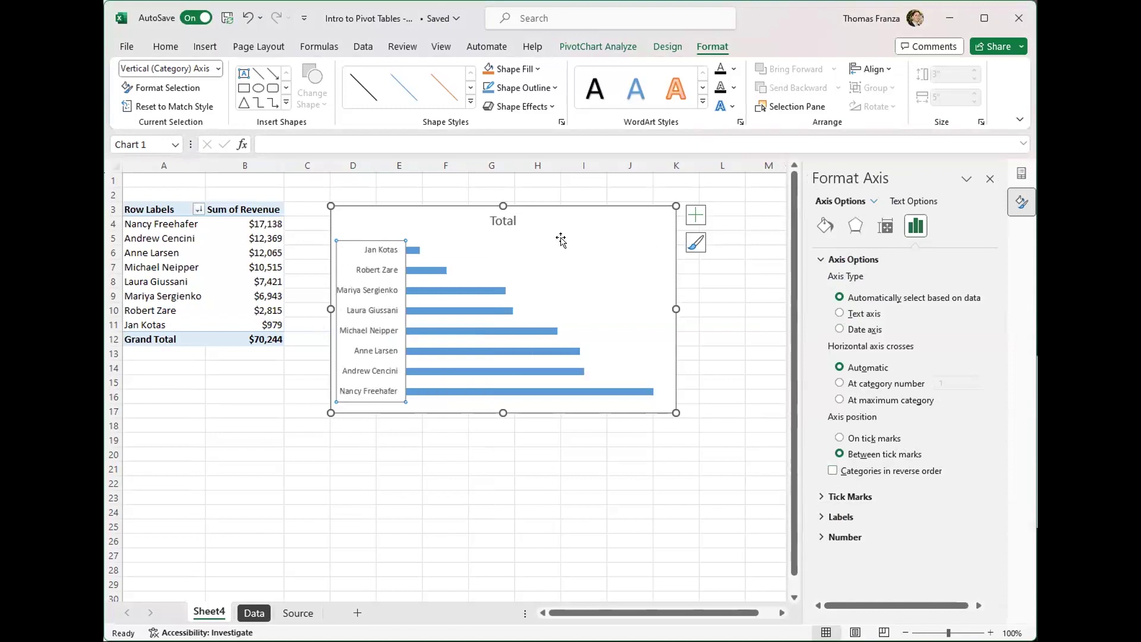
left_click(833, 471)
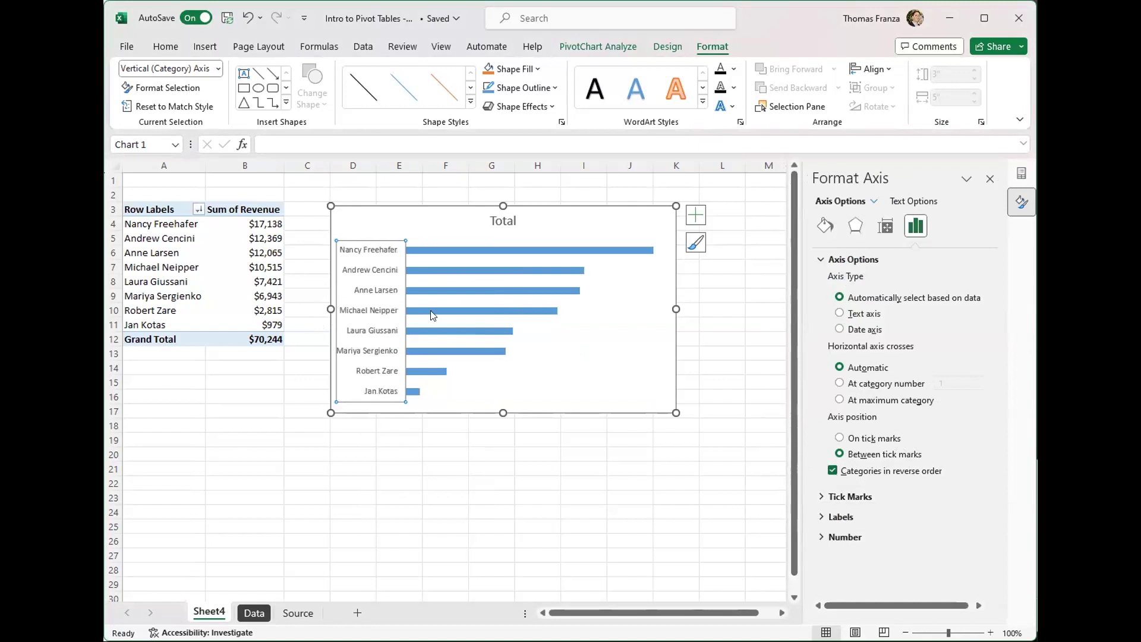
left_click(991, 178)
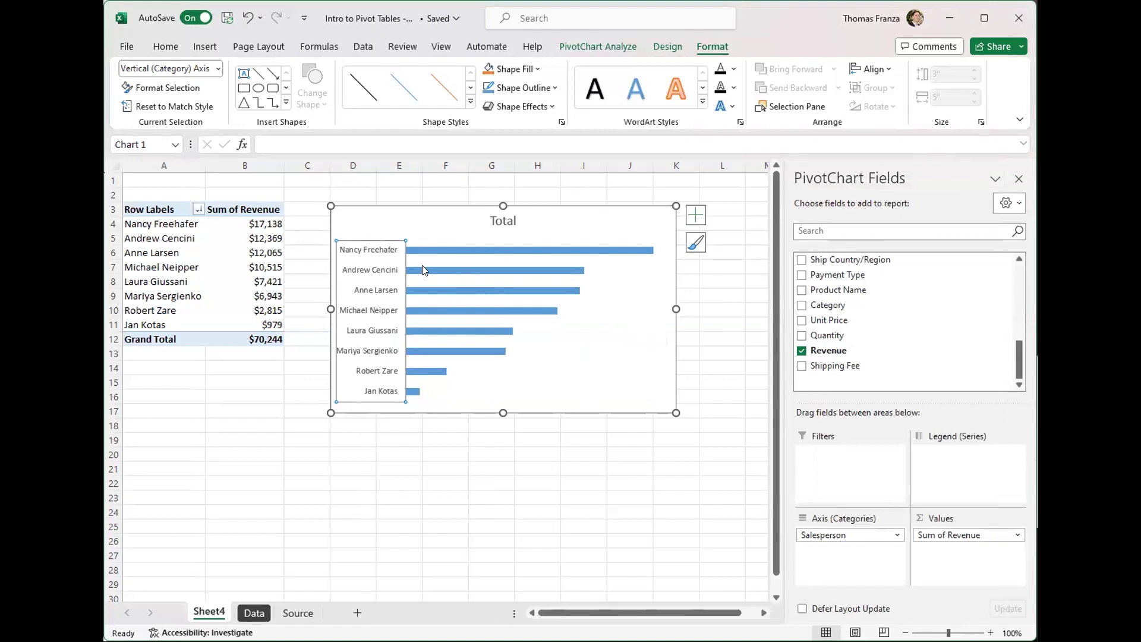
Step: Add data labels showing the revenue values to the bars of the PivotChart
left_click(567, 250)
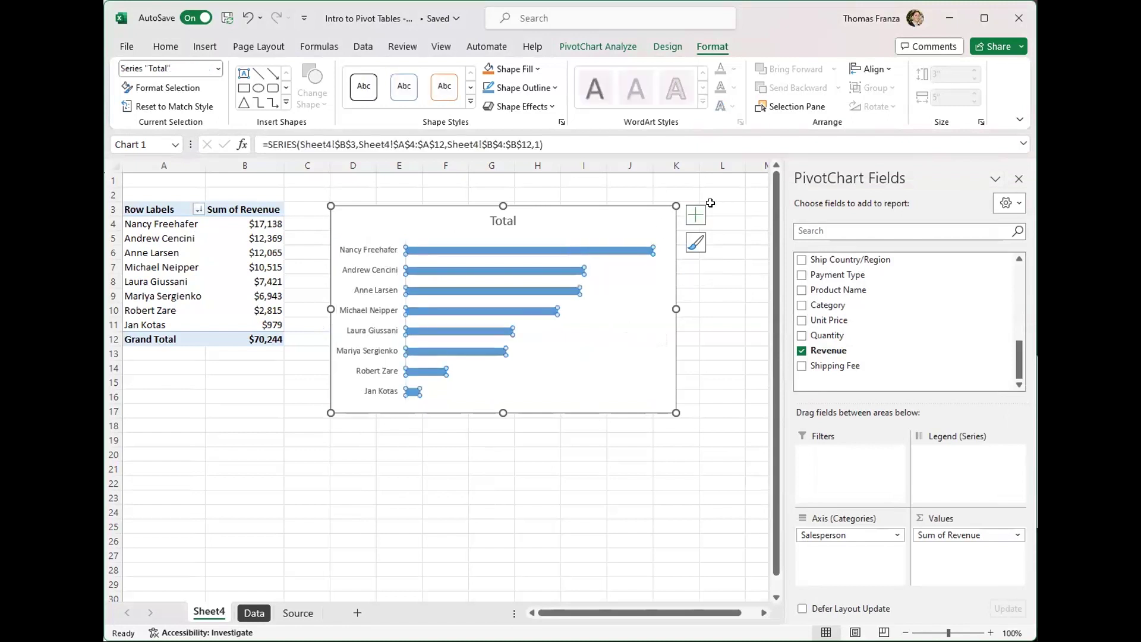
left_click(635, 274)
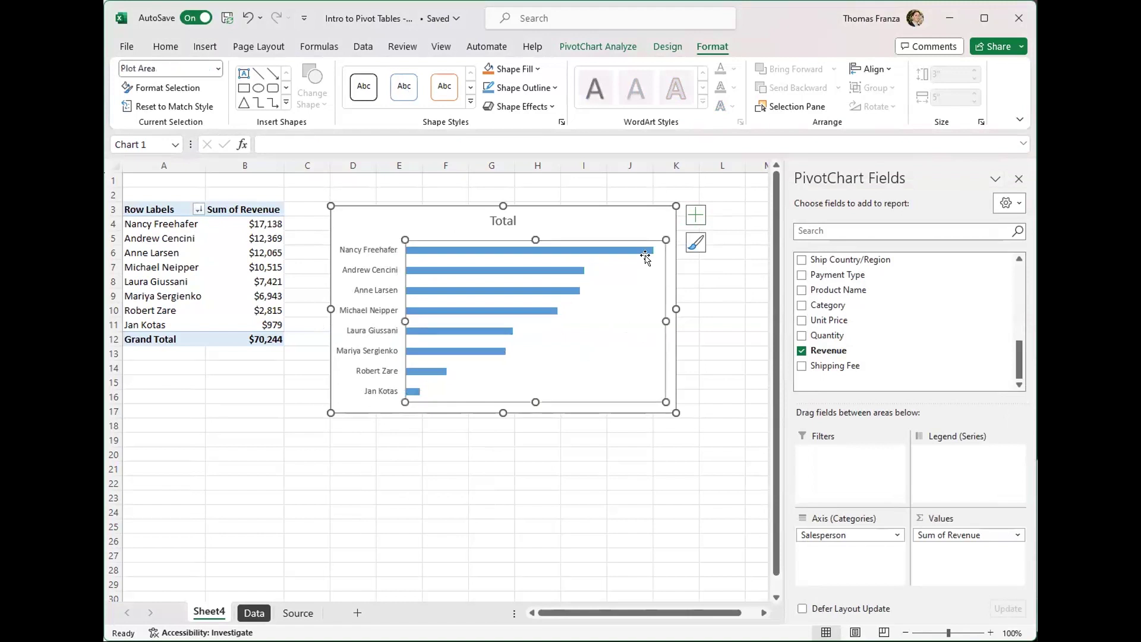
left_click(696, 215)
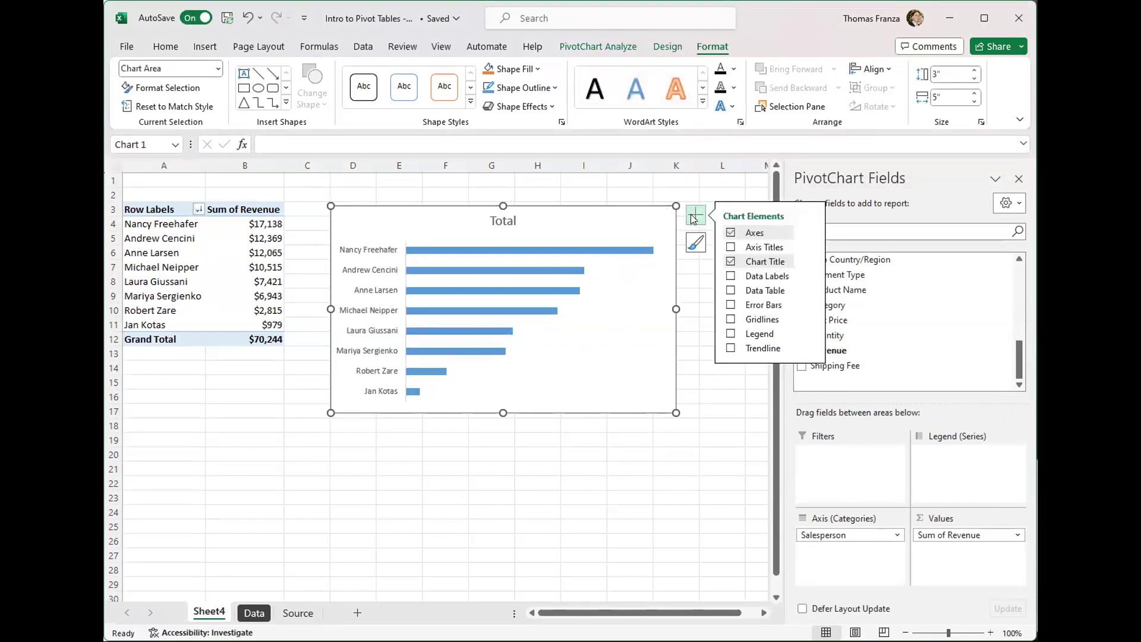
left_click(730, 276)
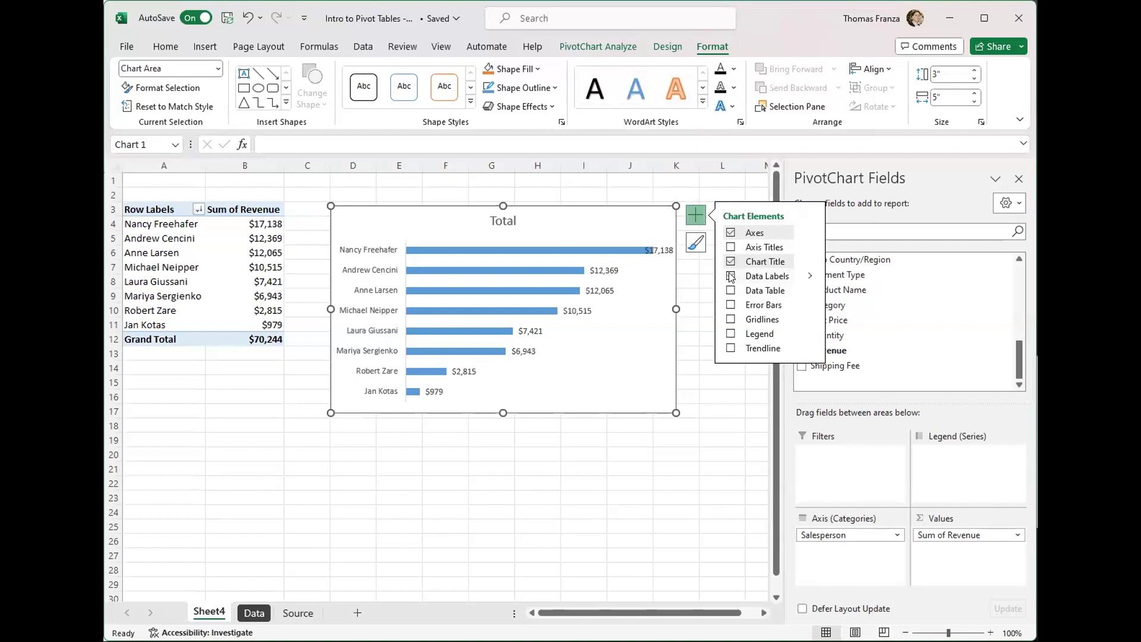
Step: Narrow the chart's plot area slightly from its right edge to make room for the longest bar's data label
left_click(554, 248)
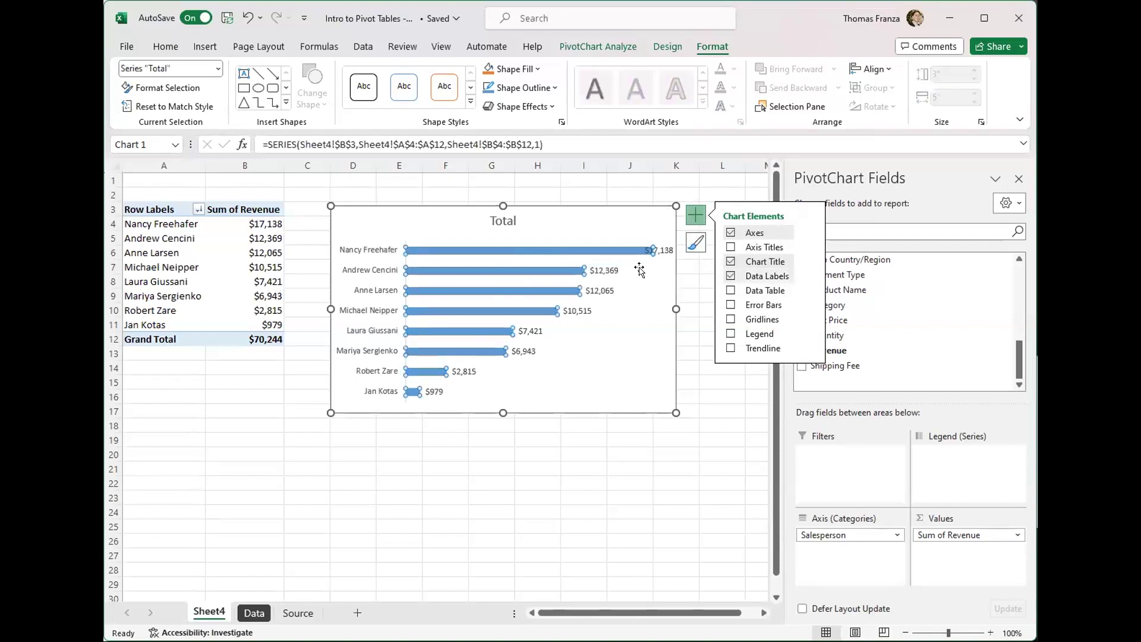
left_click(651, 332)
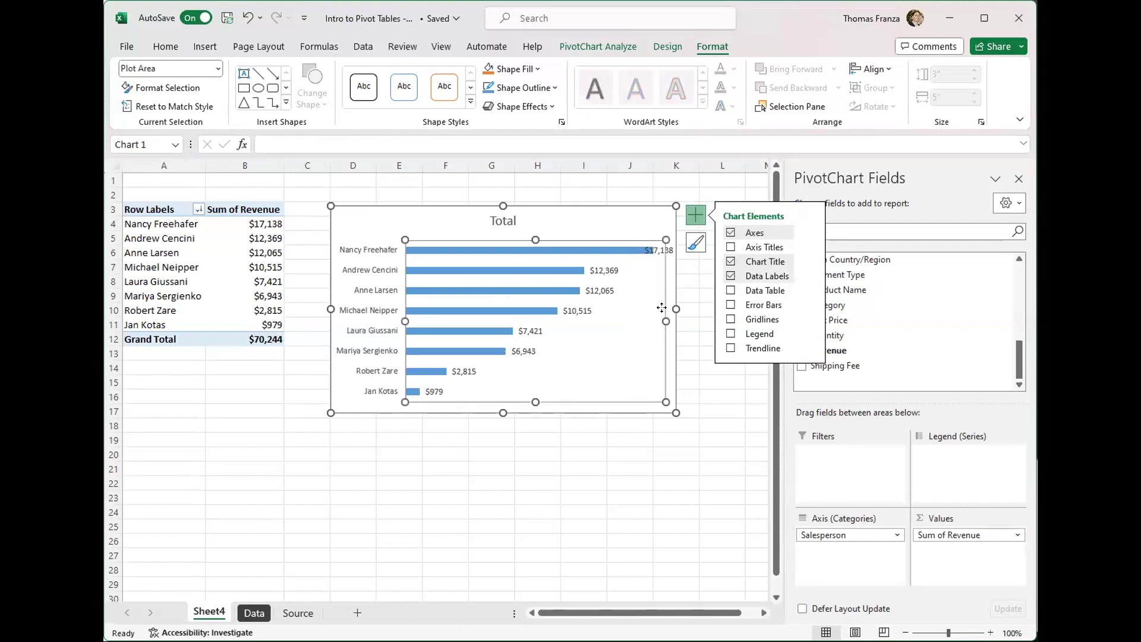
left_click_drag(664, 321, 646, 321)
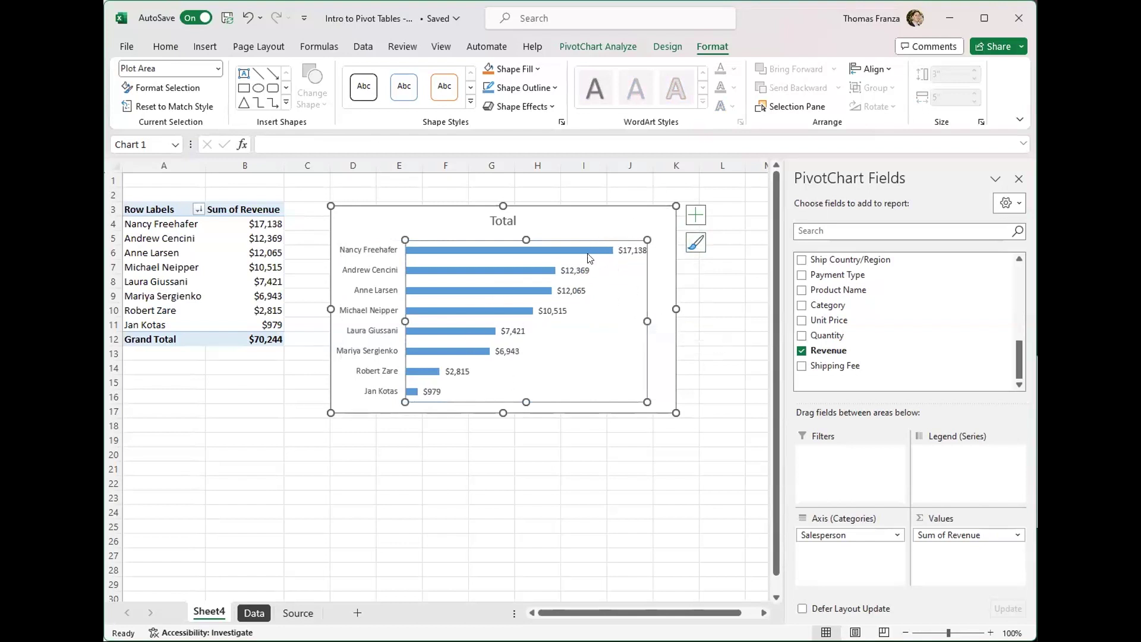
left_click(588, 213)
Step: Thicken the chart's bars by reducing the data series gap width to 67%
left_click(503, 250)
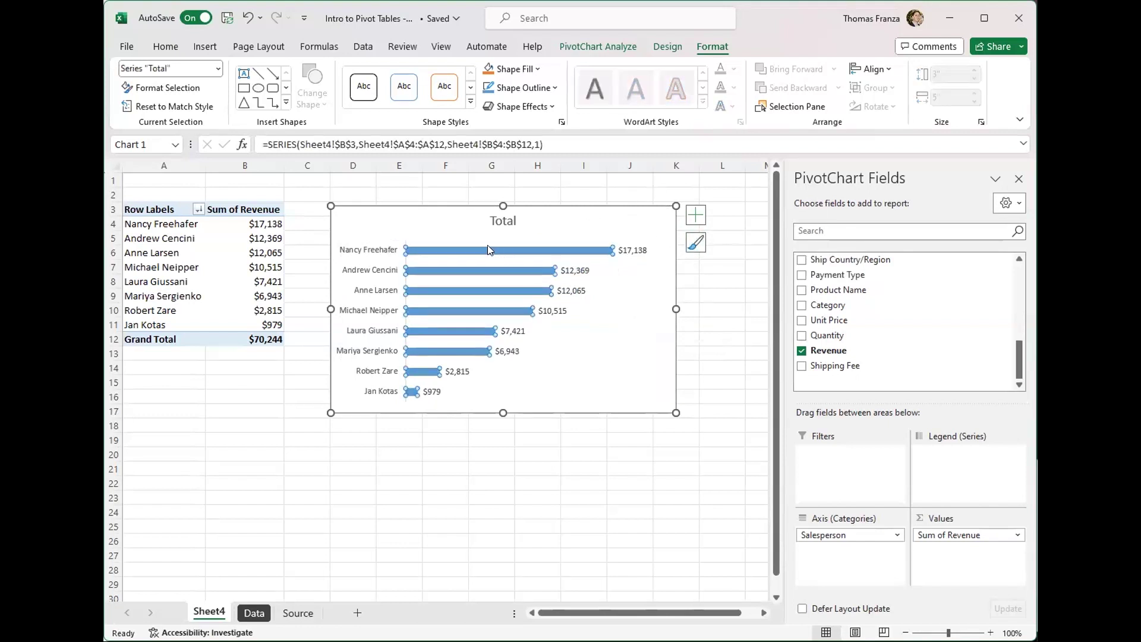
right_click(440, 250)
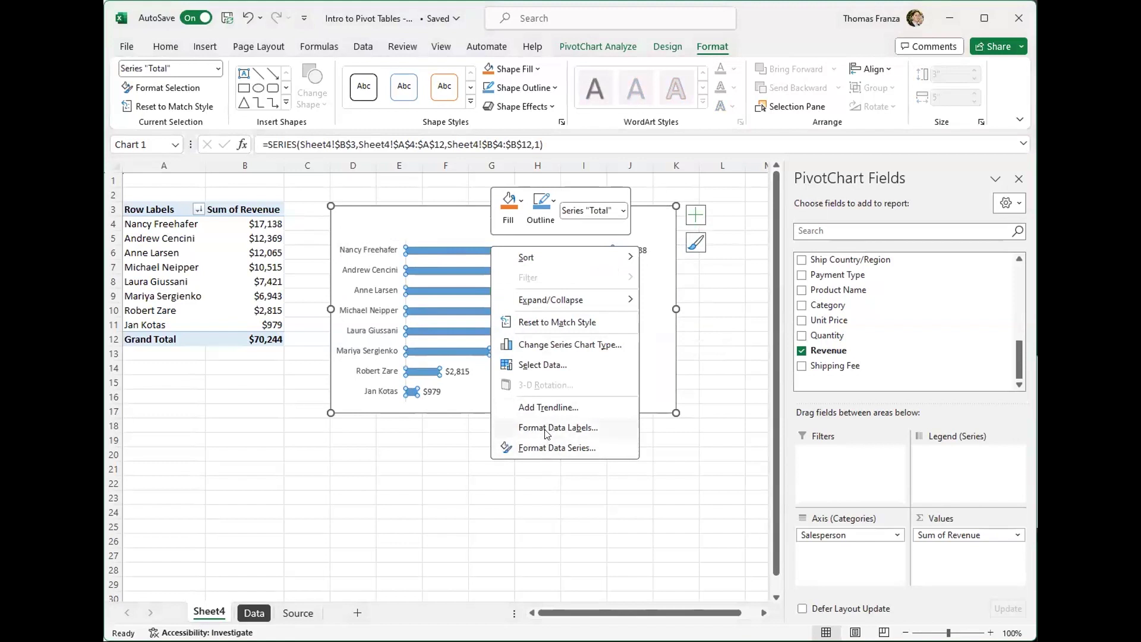
left_click(535, 446)
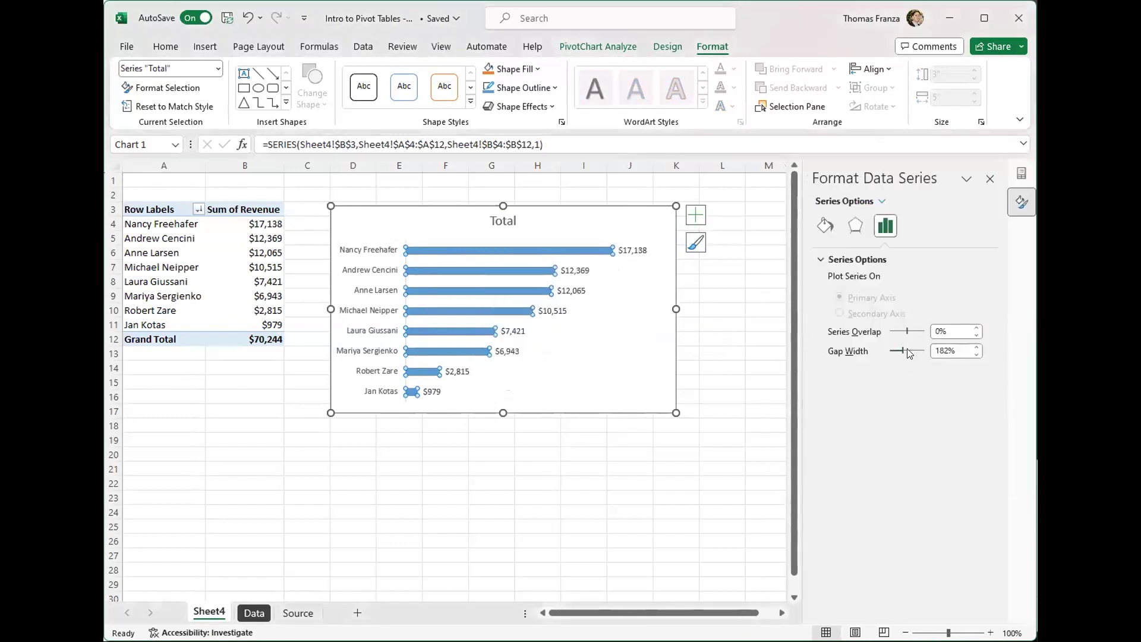
left_click_drag(903, 351, 892, 355)
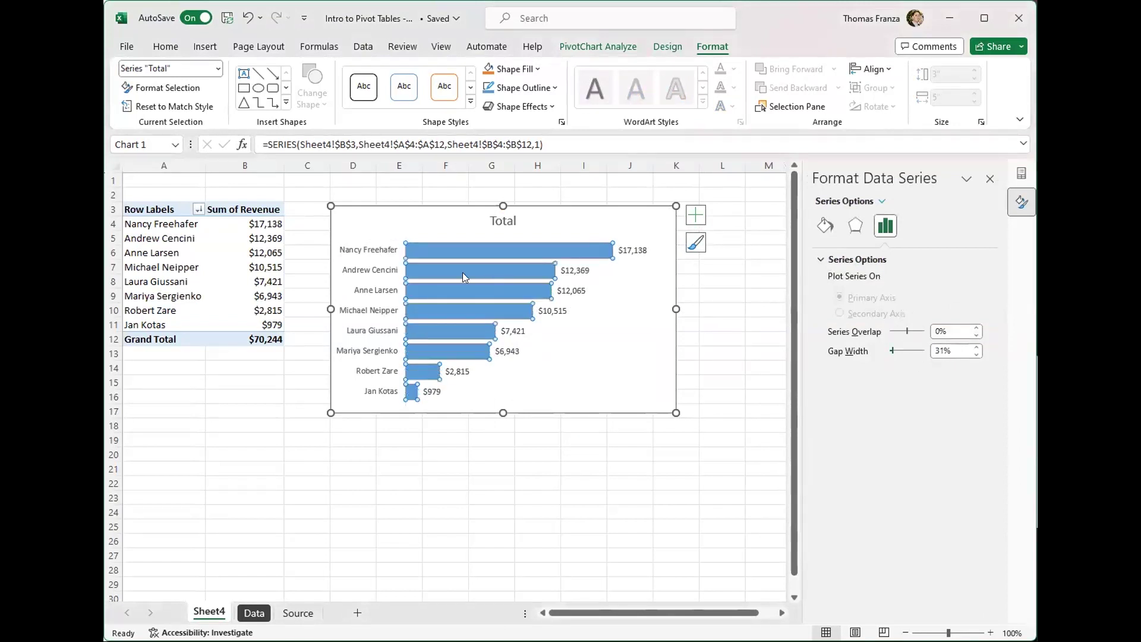
left_click(902, 351)
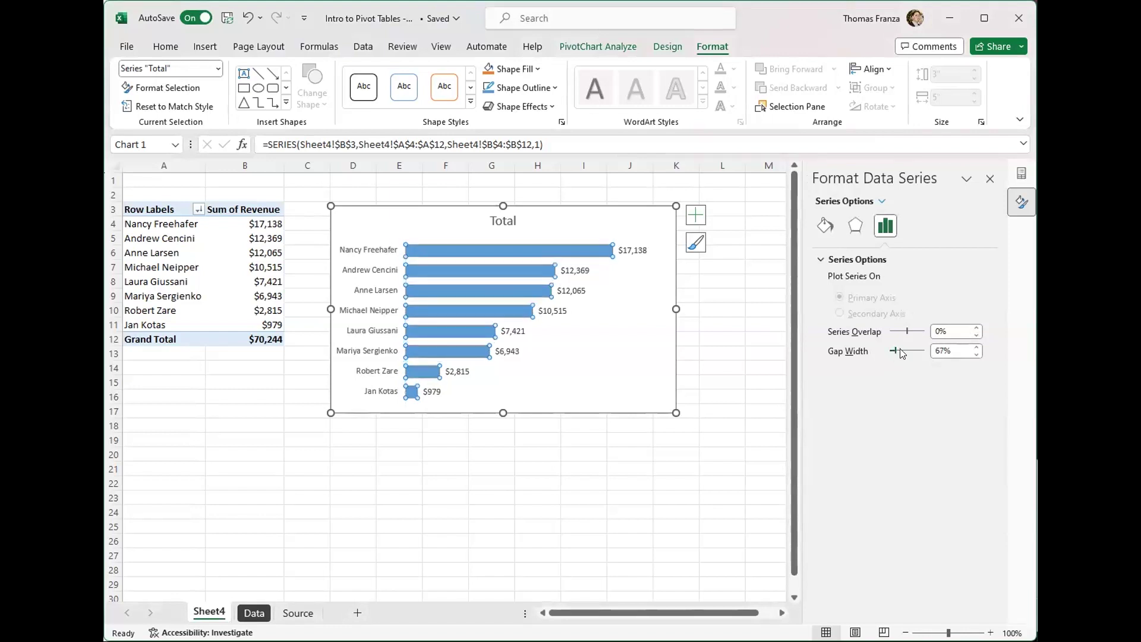
left_click(959, 330)
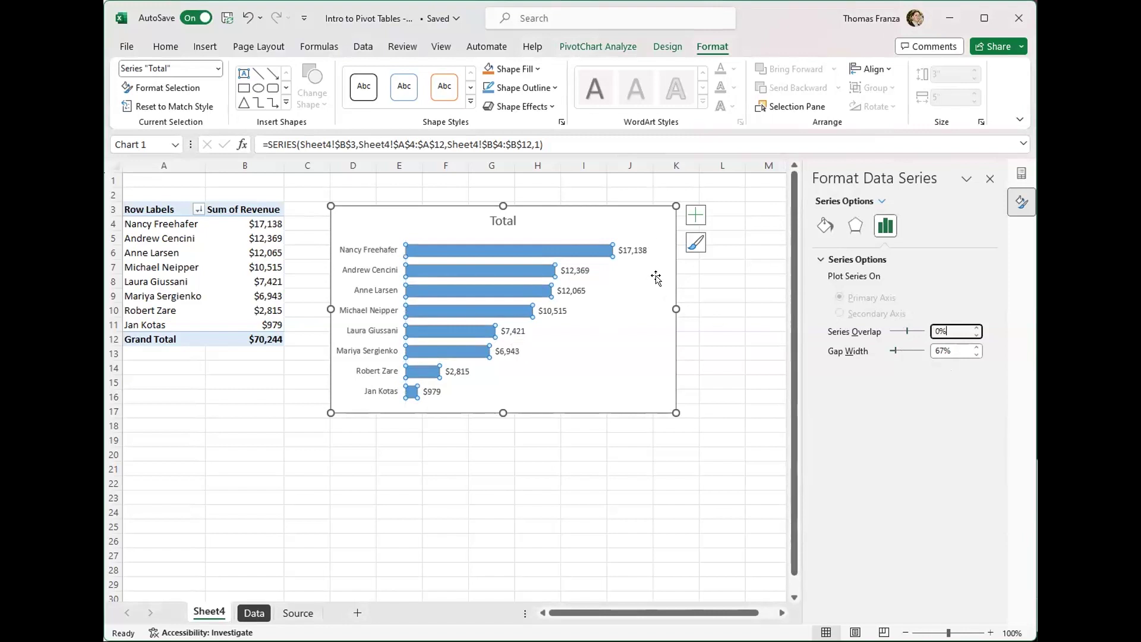
left_click(721, 294)
Step: Replace the chart title with "Sales by Rep Dec 2014" and switch to the Data sheet
left_click(492, 217)
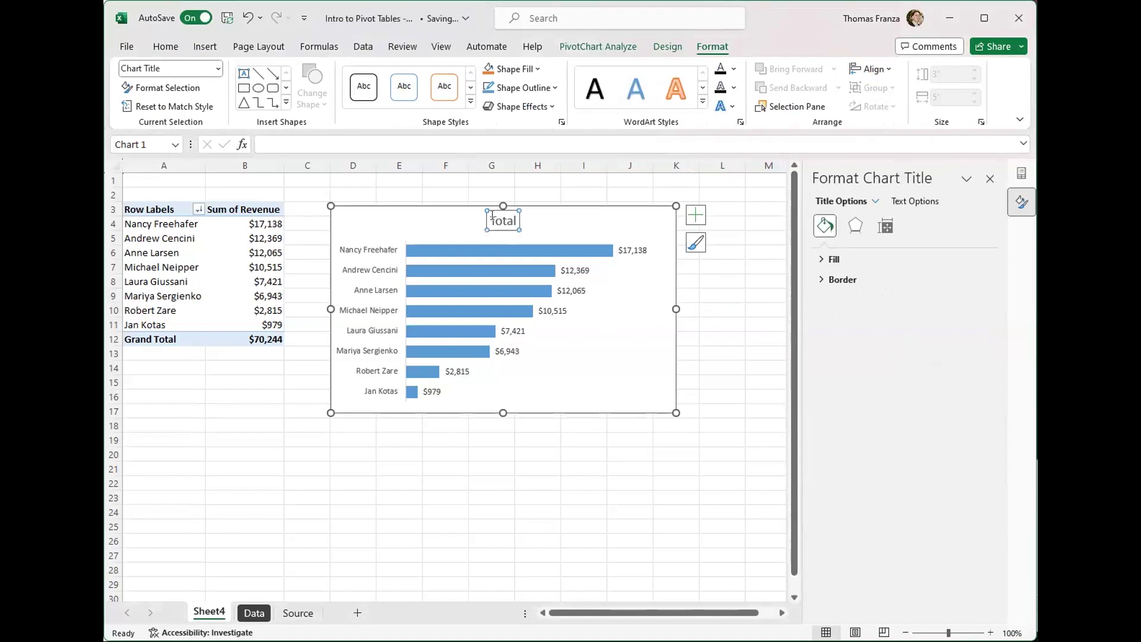
double_click(491, 218)
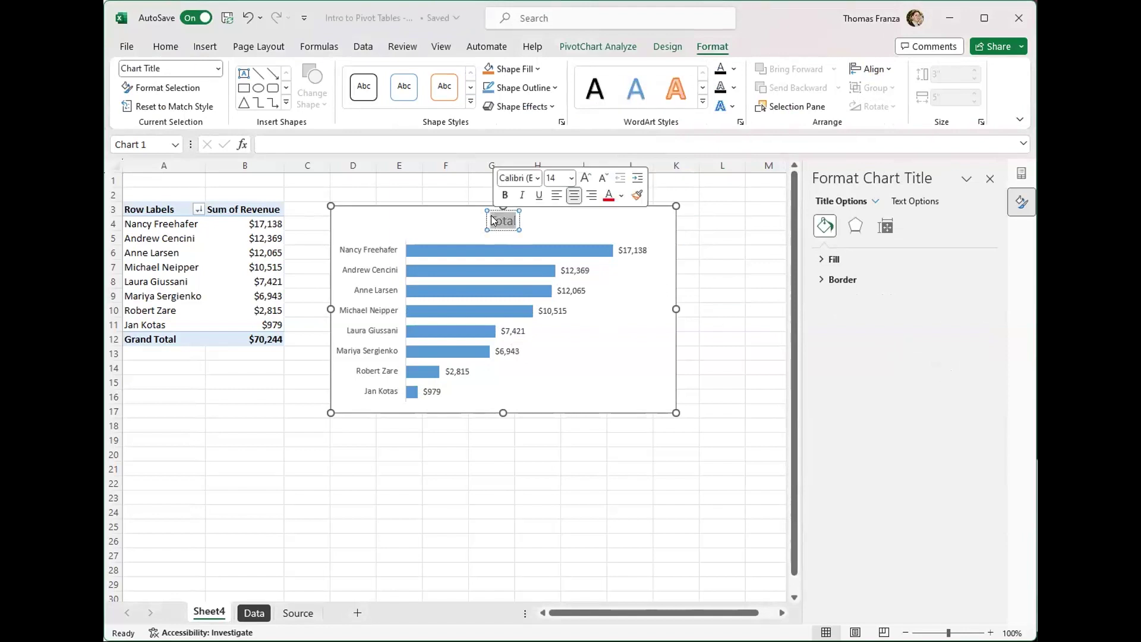
type("Sales by")
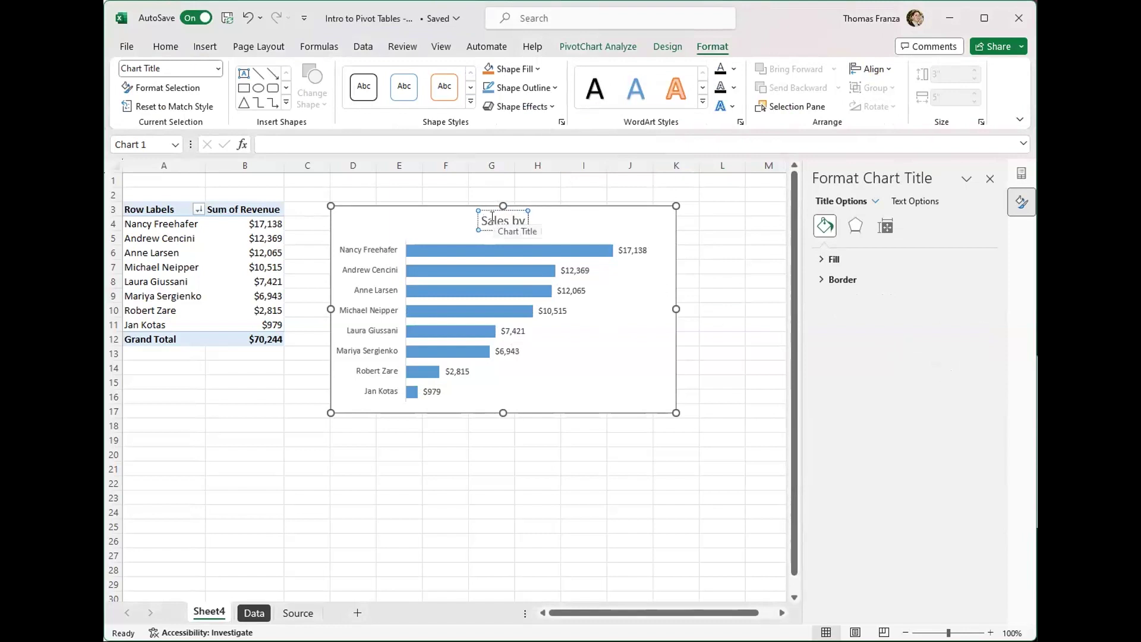
type(" Rep Dec 2014")
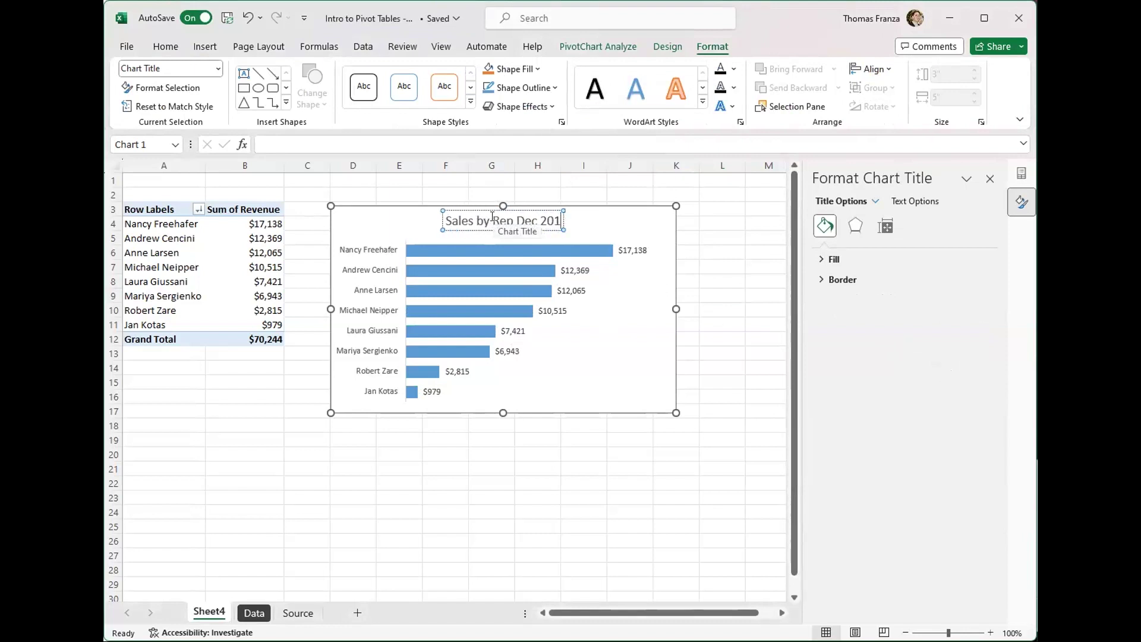
left_click(716, 252)
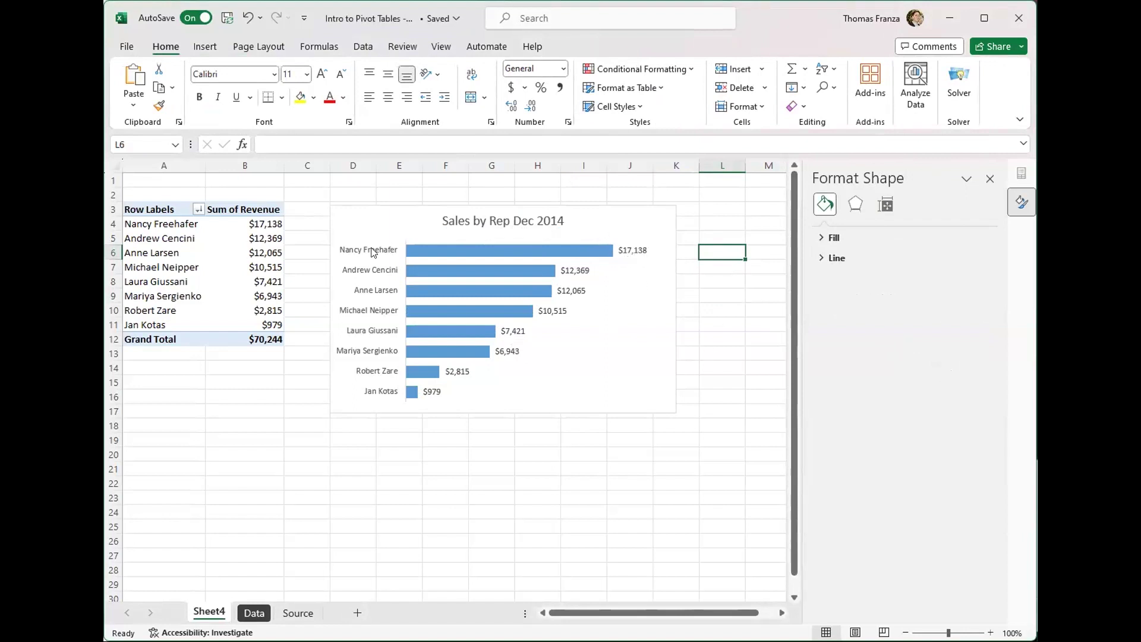
left_click(253, 612)
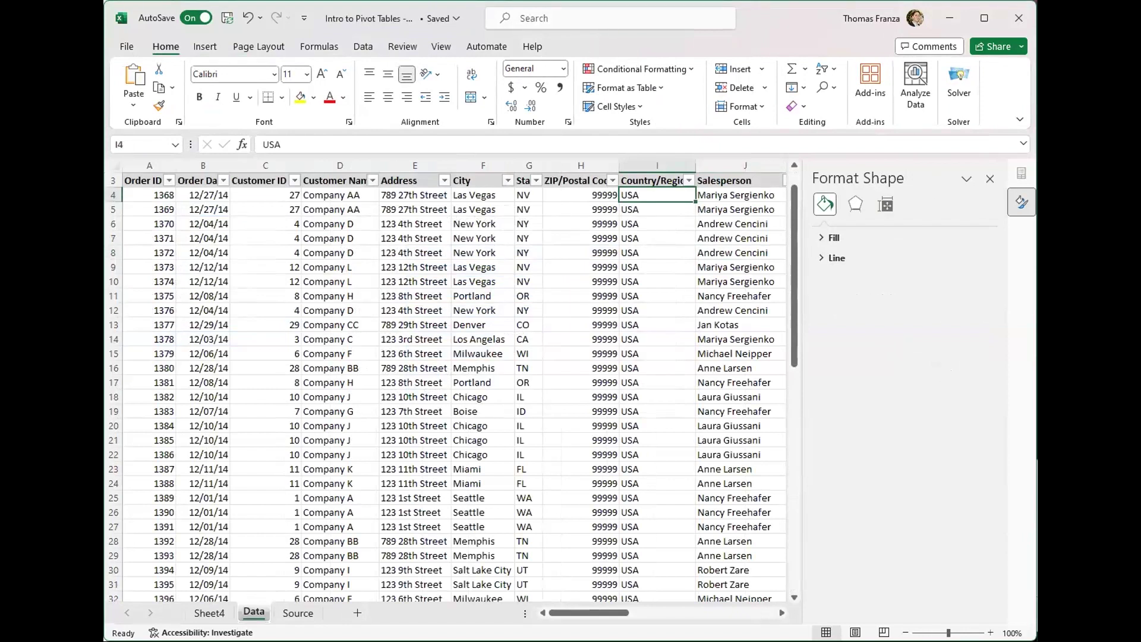
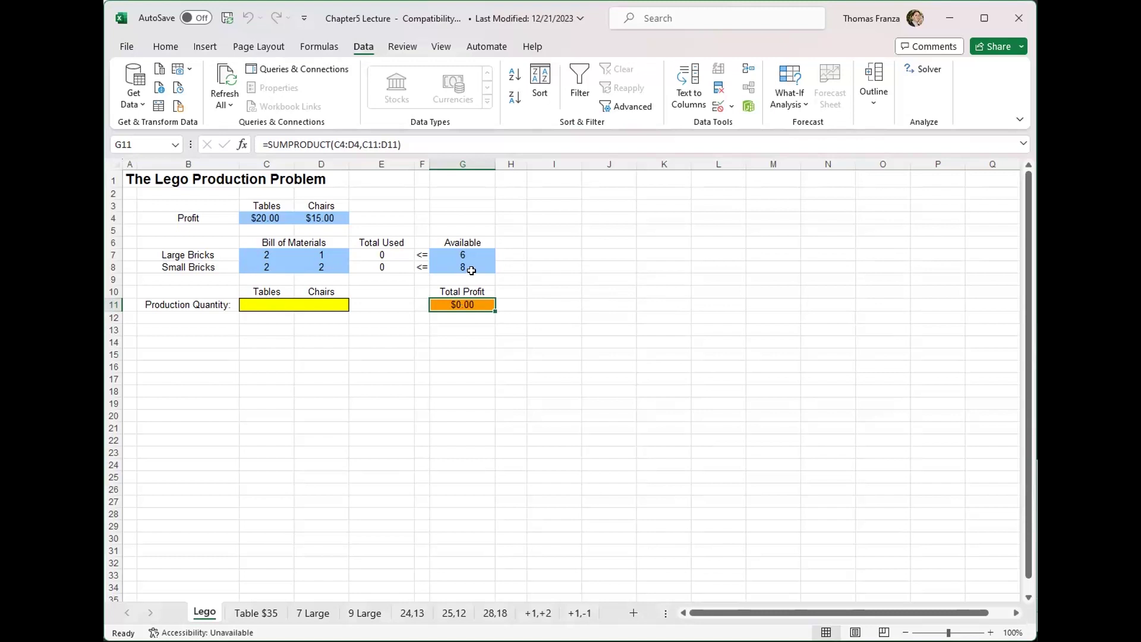
Step: Examine the Lego production model's unit profits, bill of materials, production quantity cells and available bricks
left_click_drag(268, 218, 305, 217)
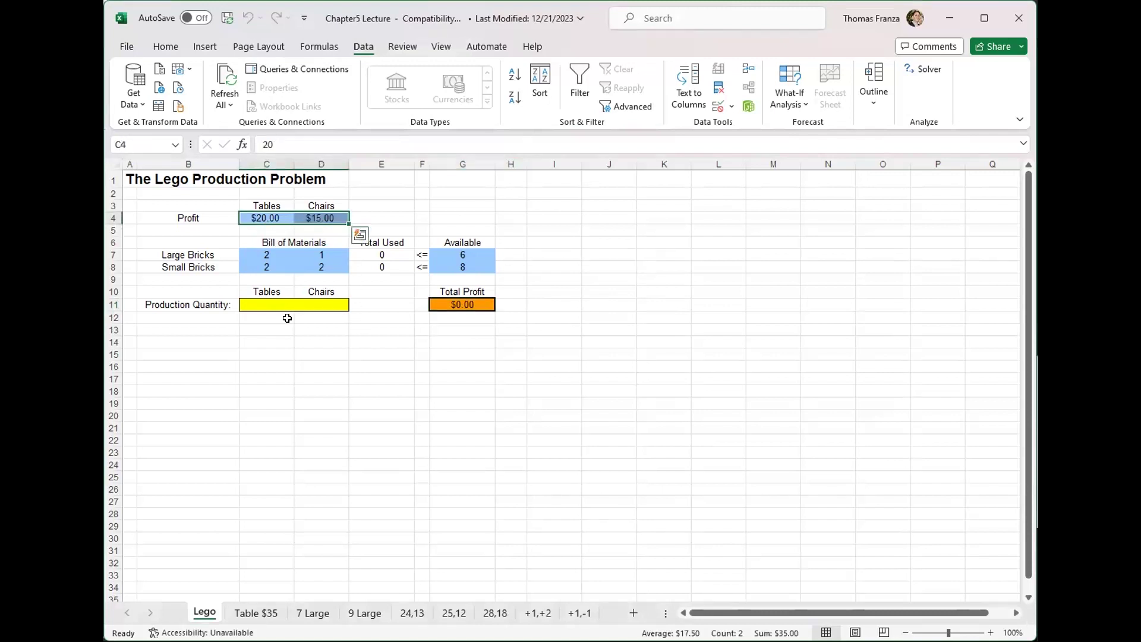
left_click(265, 255)
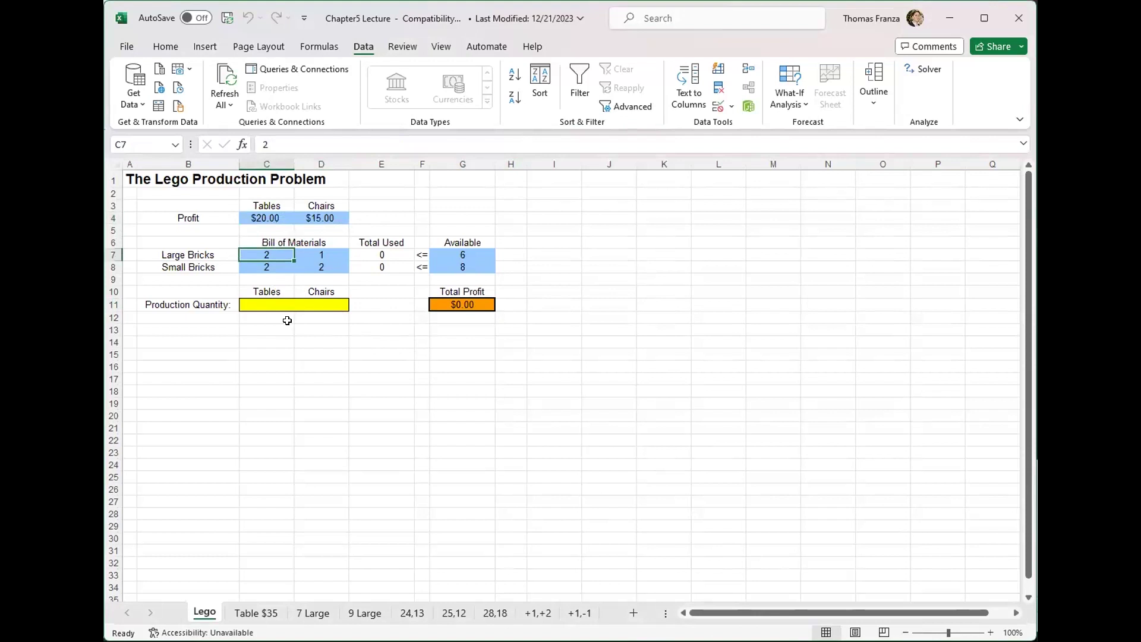
left_click_drag(264, 250, 266, 267)
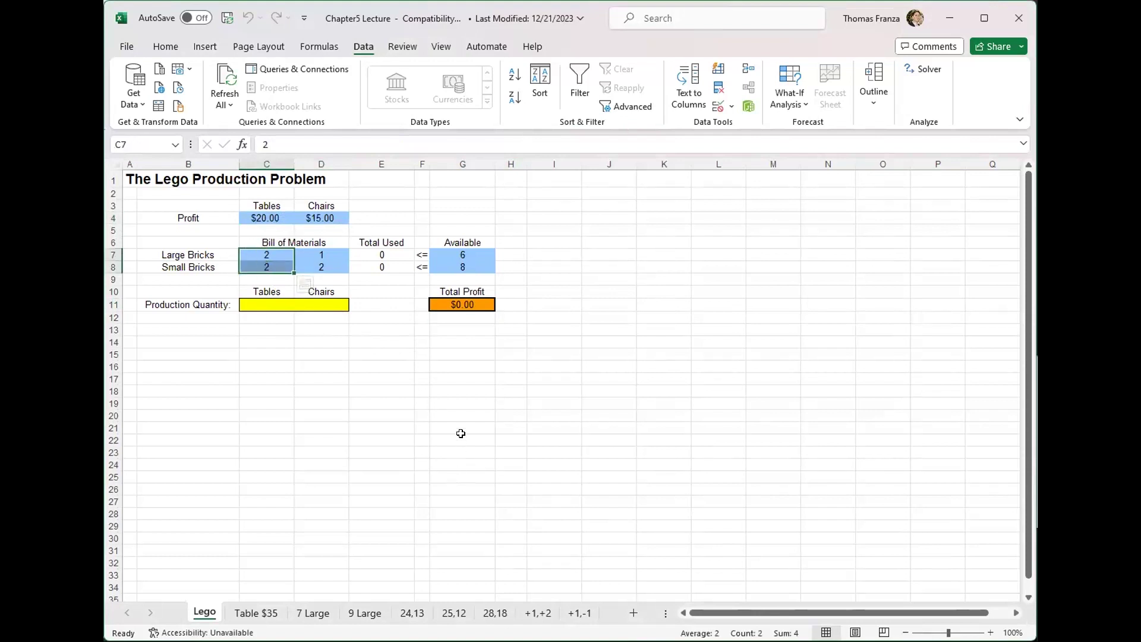
left_click(326, 253)
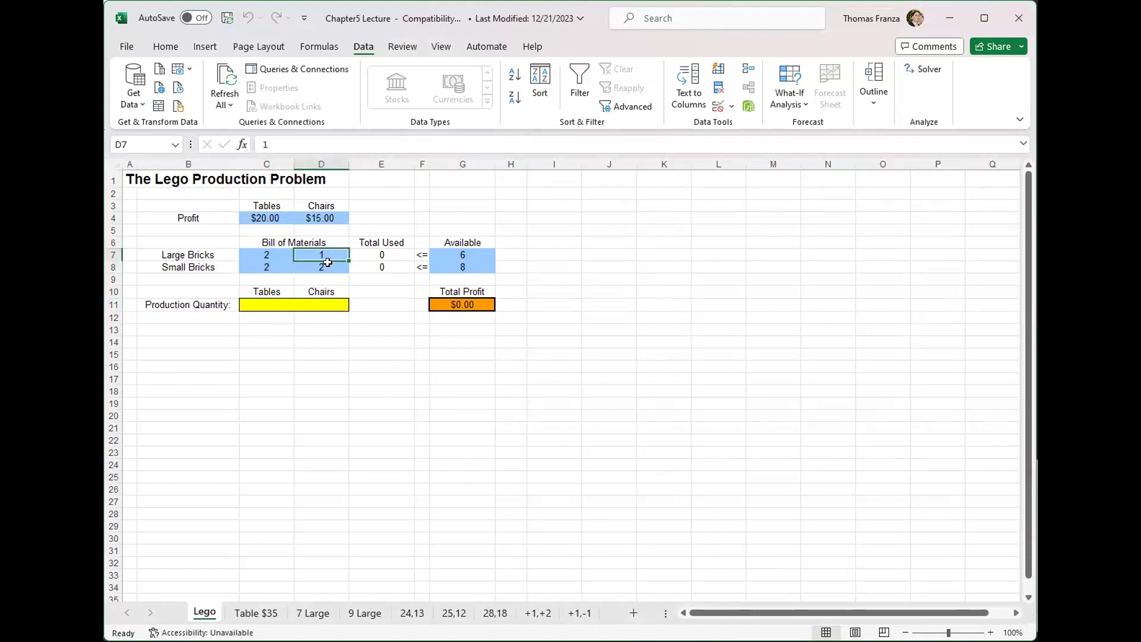
left_click(321, 265)
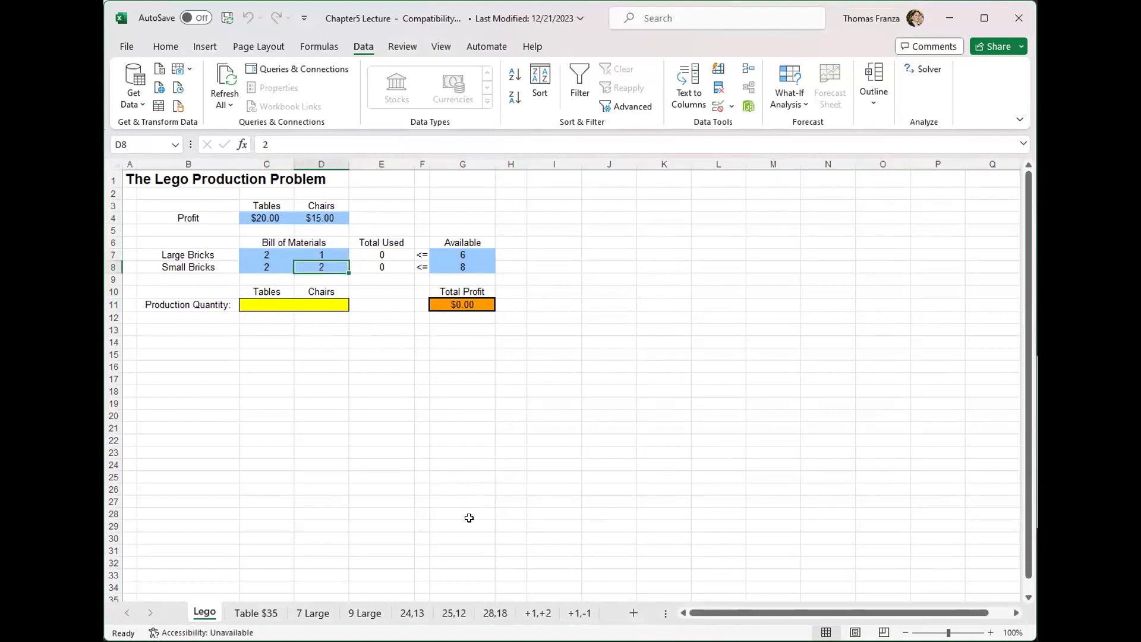
left_click(249, 306)
left_click(330, 304, "shift")
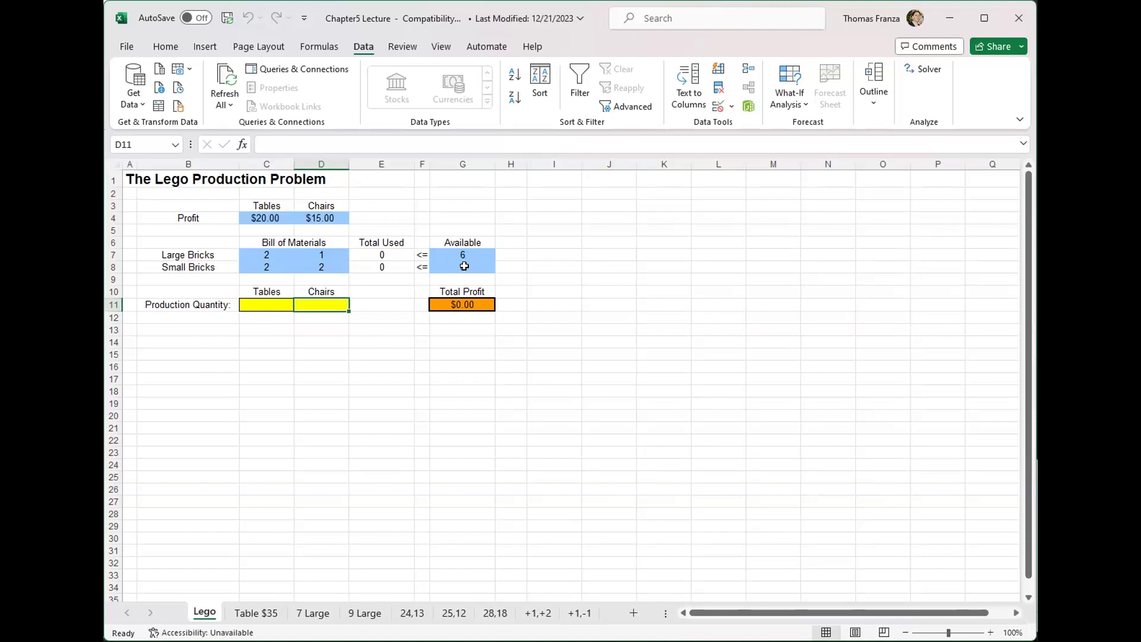
left_click(275, 305)
left_click(302, 305)
left_click(477, 251)
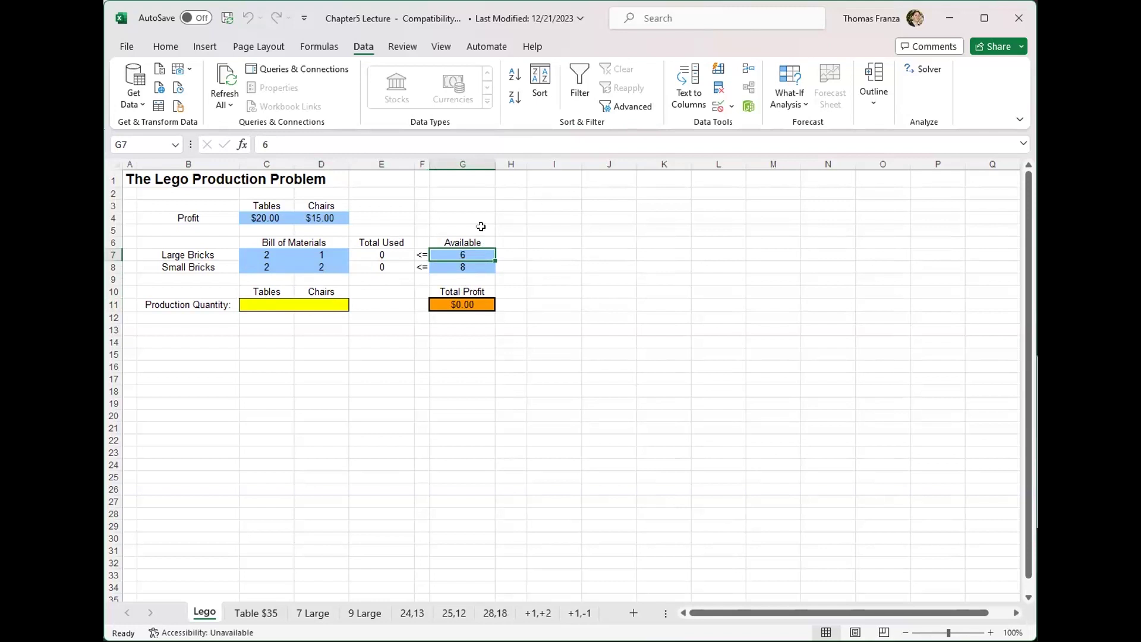
Step: Enter a trial production quantity of 1 for tables and check the large and small bricks used and the total profit
left_click(269, 306)
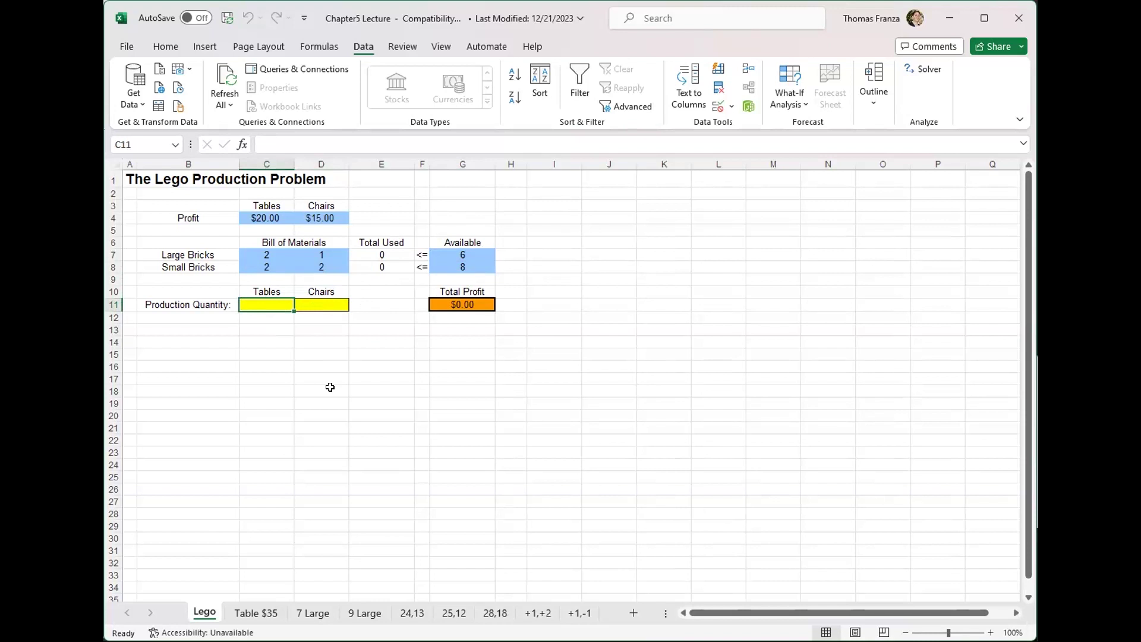
type("1")
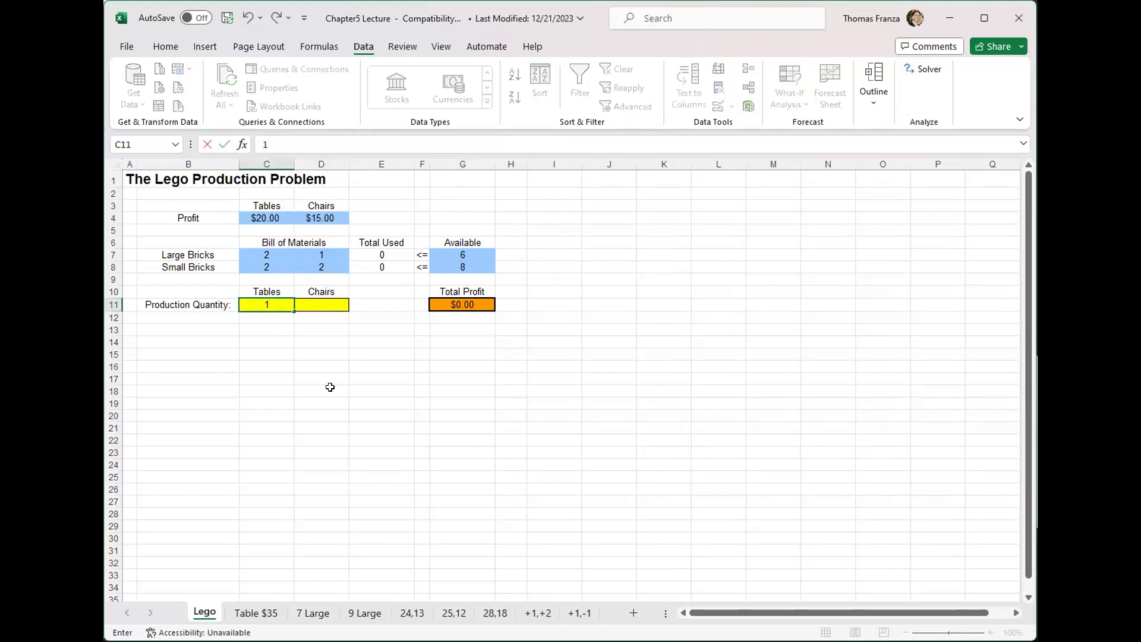
key("Return")
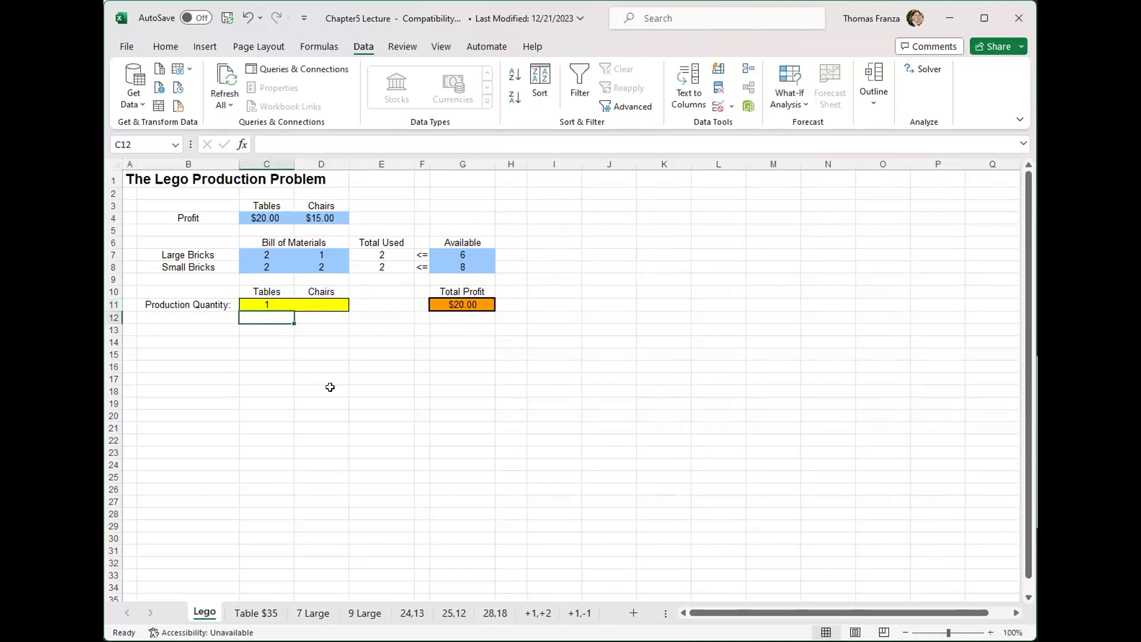
left_click(378, 253)
left_click(378, 265)
left_click(464, 306)
Step: Replace the table trial with a production quantity of 1 for chairs, then clear it so both quantities are empty
left_click(287, 300)
key("Delete")
key("Right")
type("1")
key("Return")
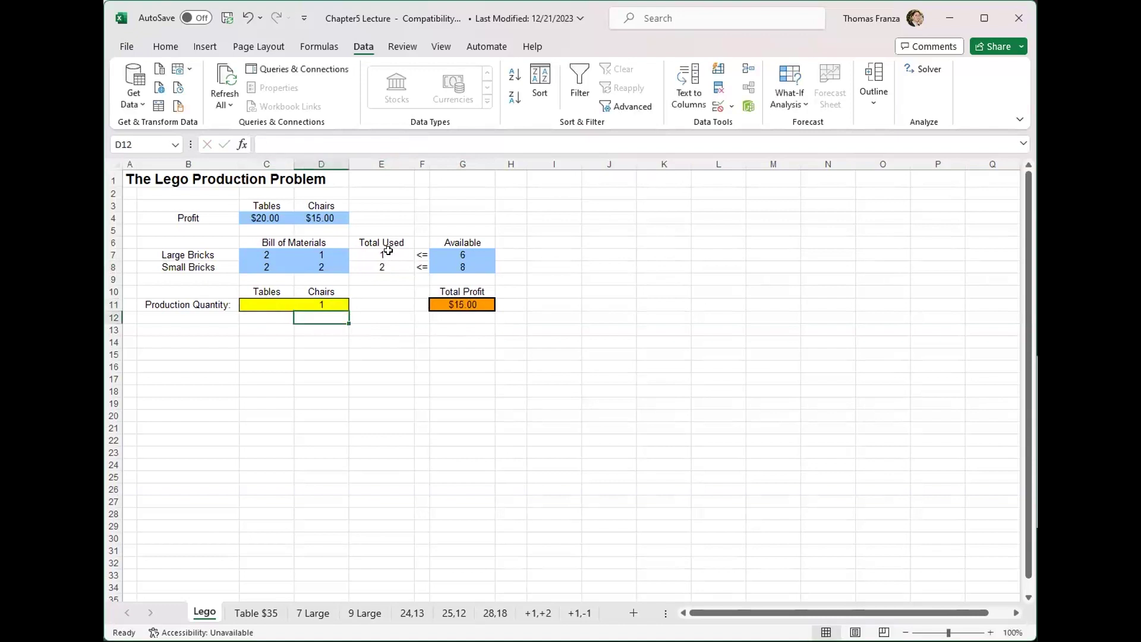
left_click(334, 299)
key("Delete")
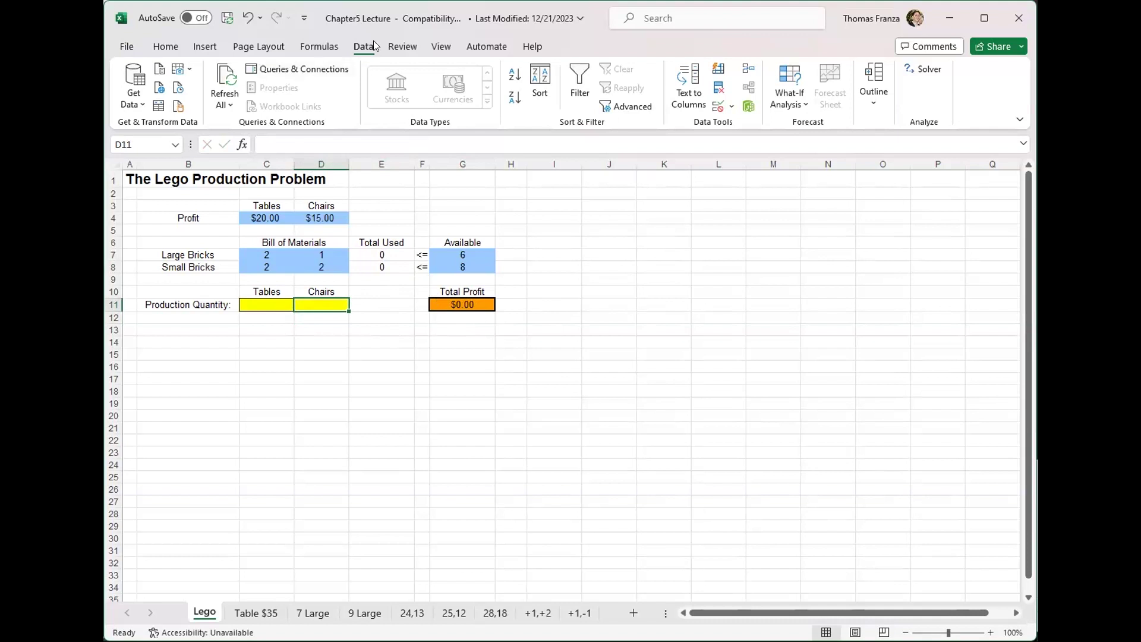
Step: Run Solver with its existing parameters to maximize total profit in G11 by changing C11:D11, and keep the Solver solution
left_click(433, 306)
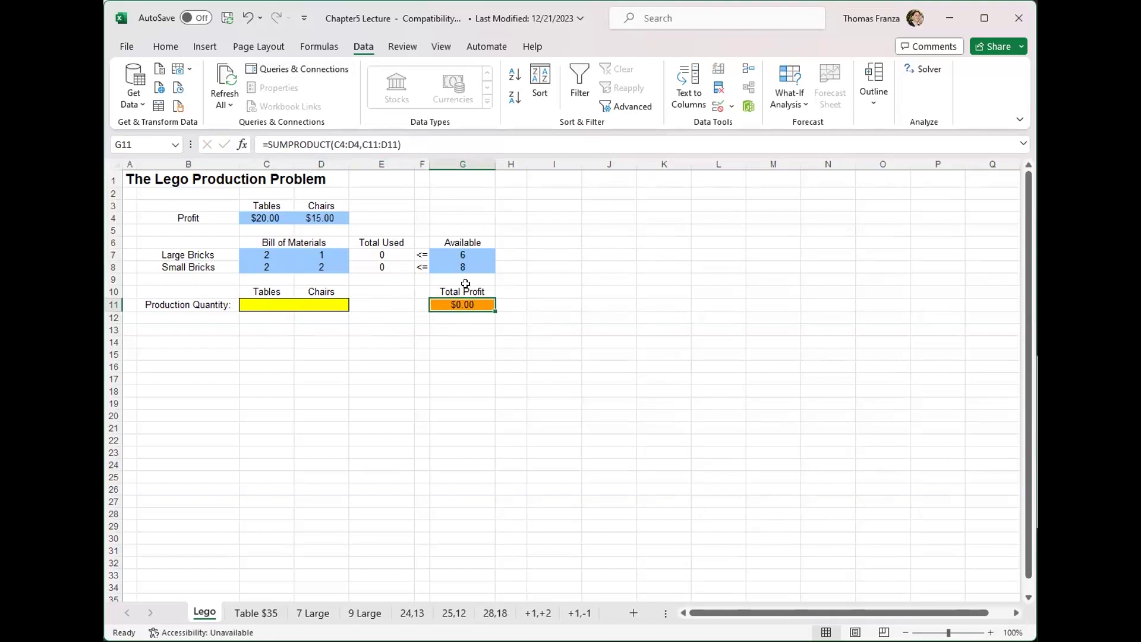
left_click(927, 67)
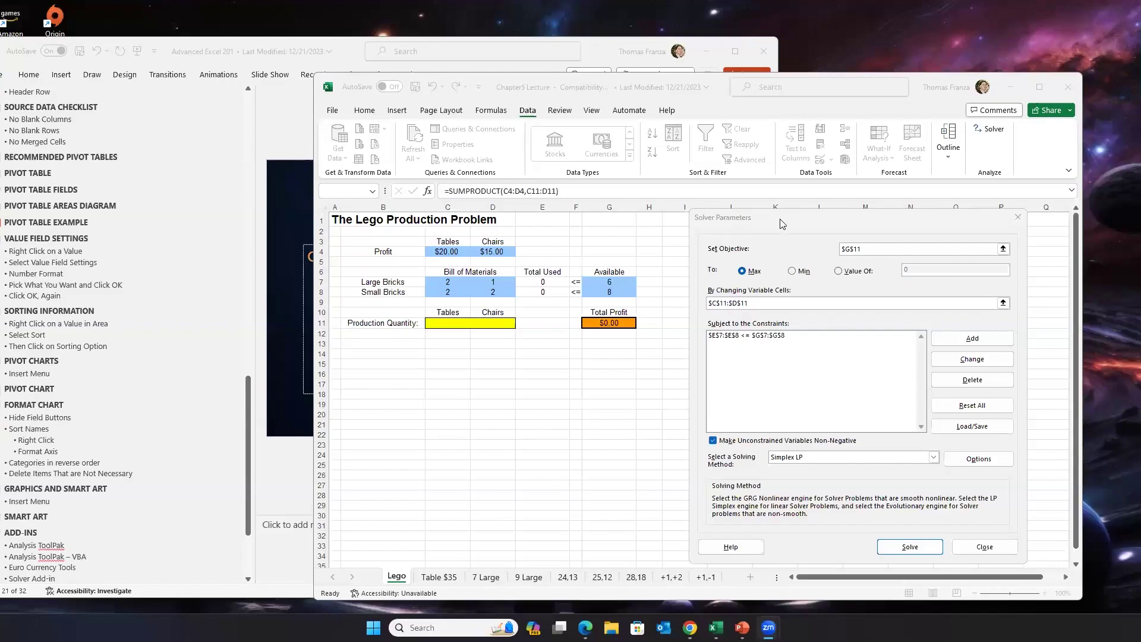
left_click(780, 224)
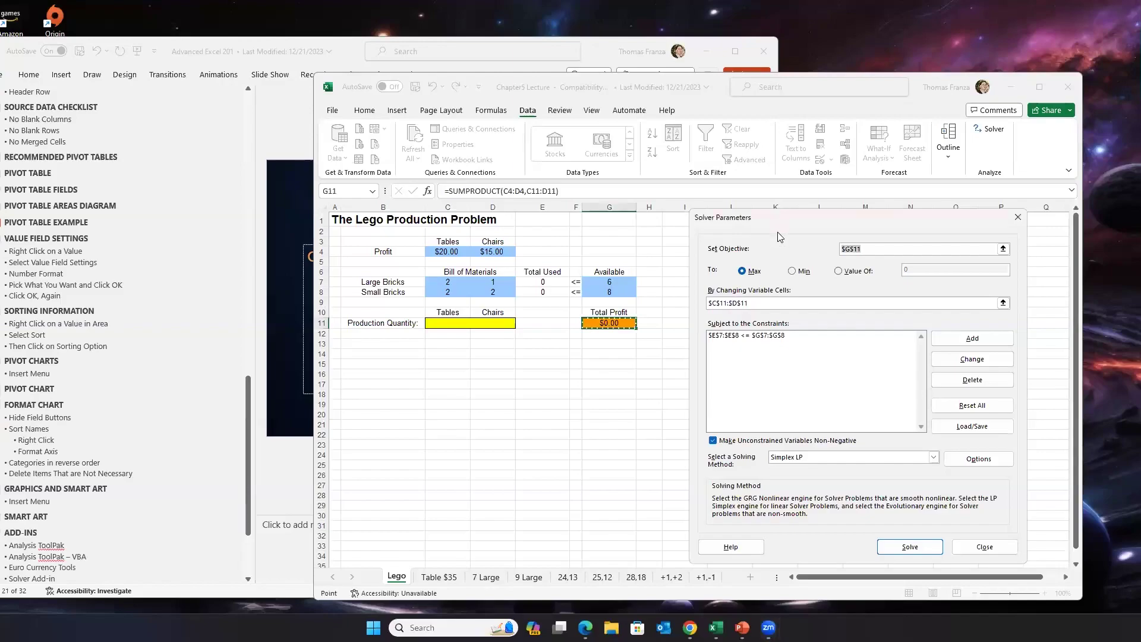
left_click_drag(775, 228, 730, 225)
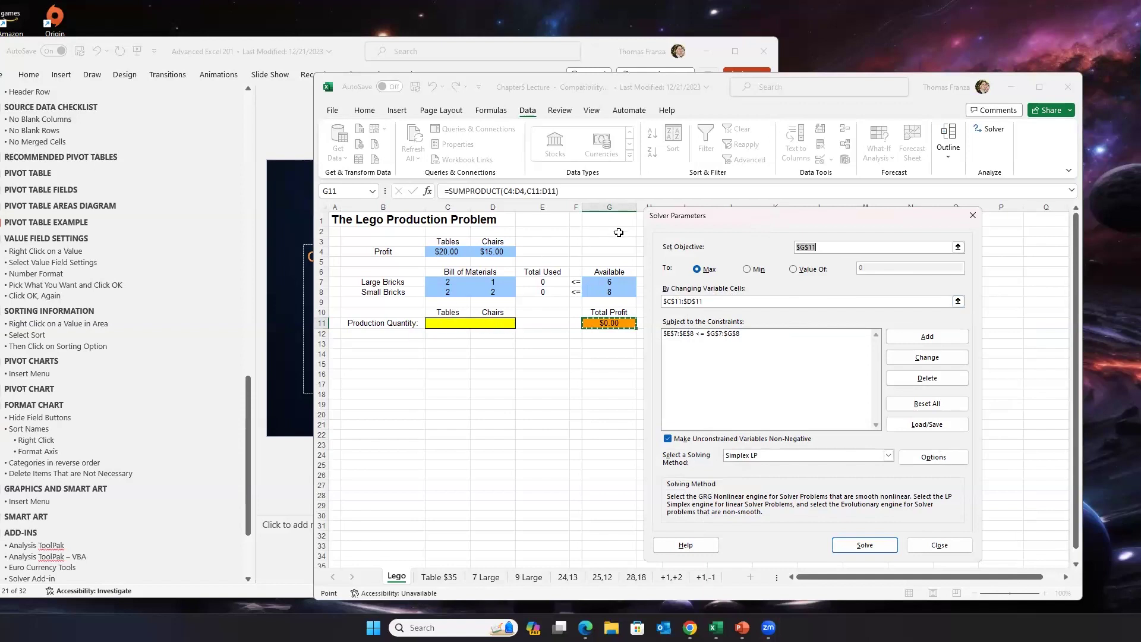
left_click_drag(799, 211, 941, 216)
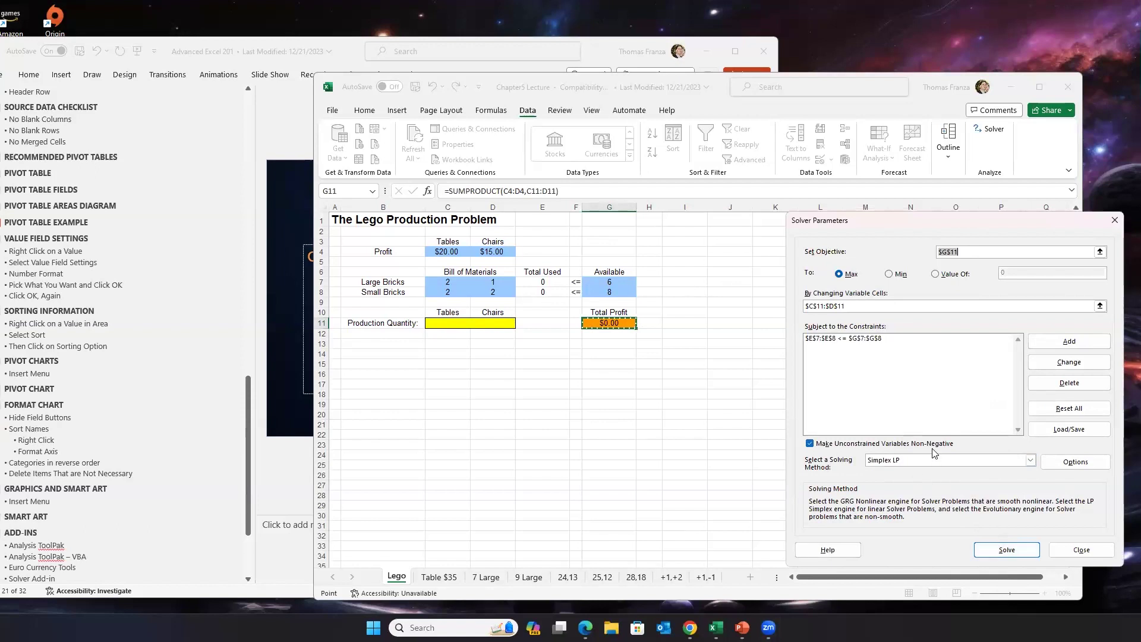
left_click(1005, 550)
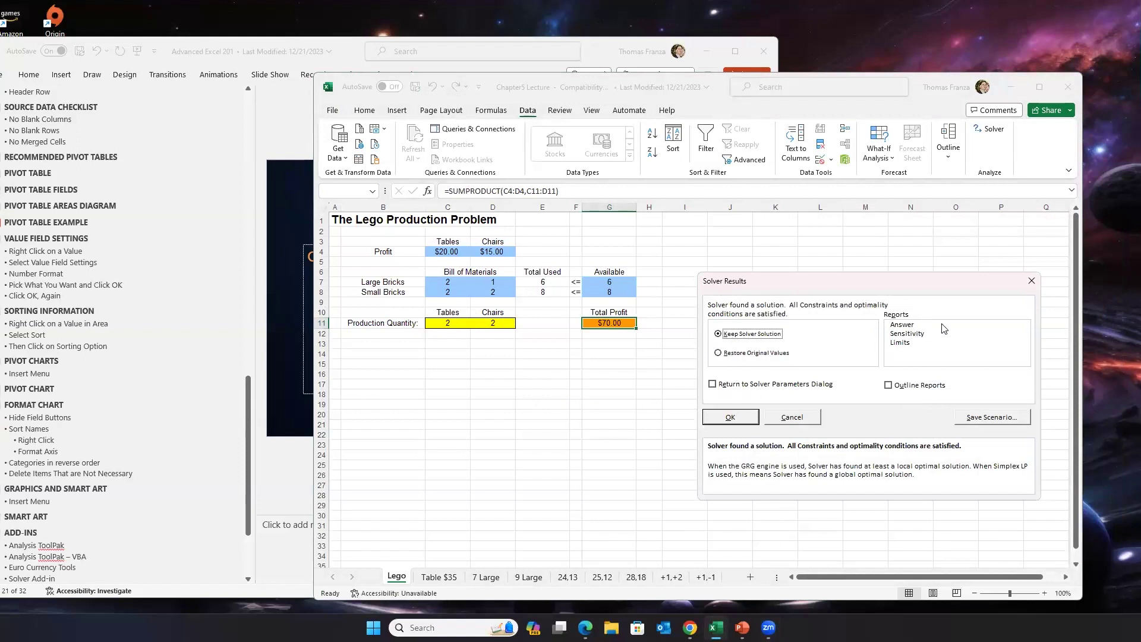
left_click(731, 417)
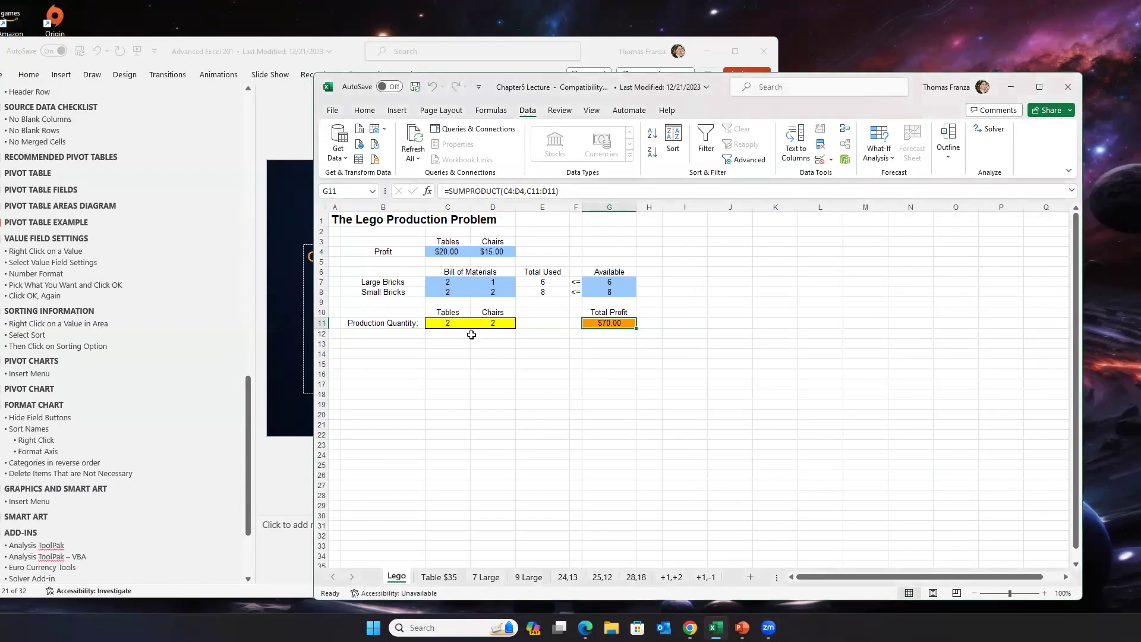